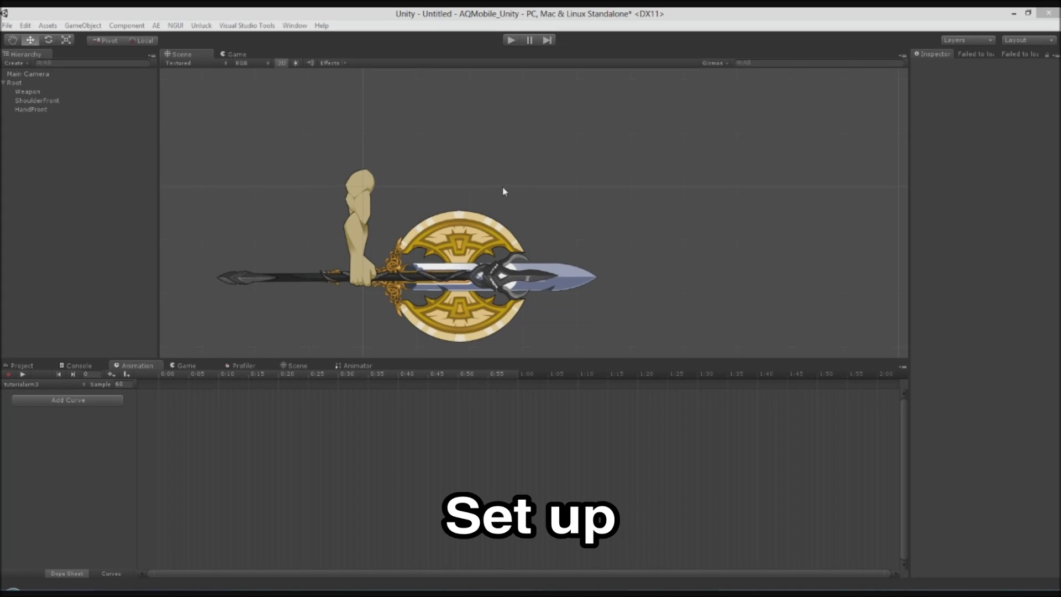
Step: Look over the upper arm, forearm and weapon sprites in the scene
left_click(360, 197)
left_click(353, 261)
left_click(479, 278)
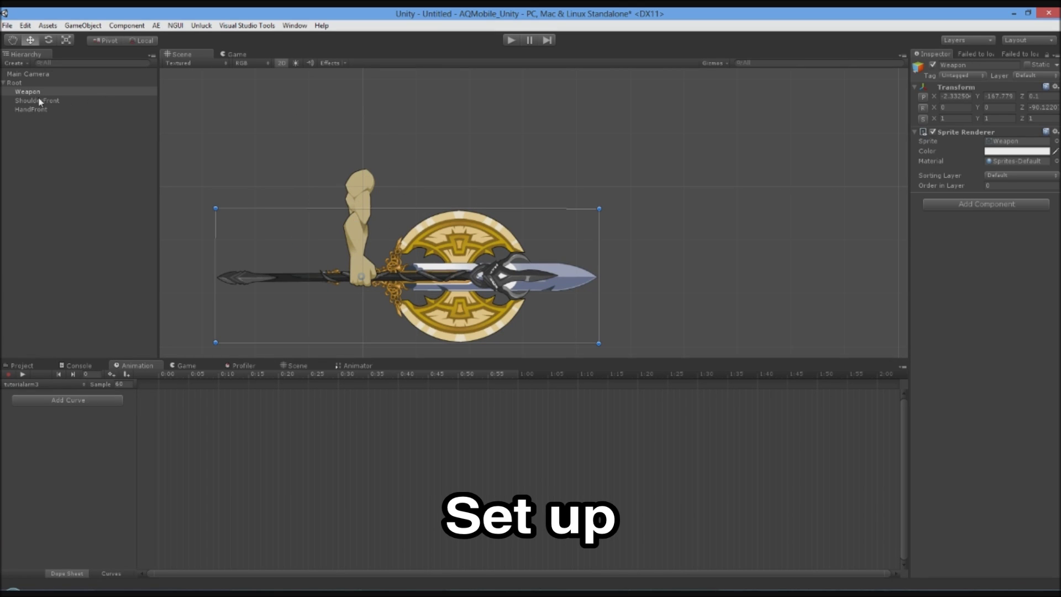
Step: Inspect Root's Animator component and its list of animation clips
left_click(18, 76)
left_click(16, 83)
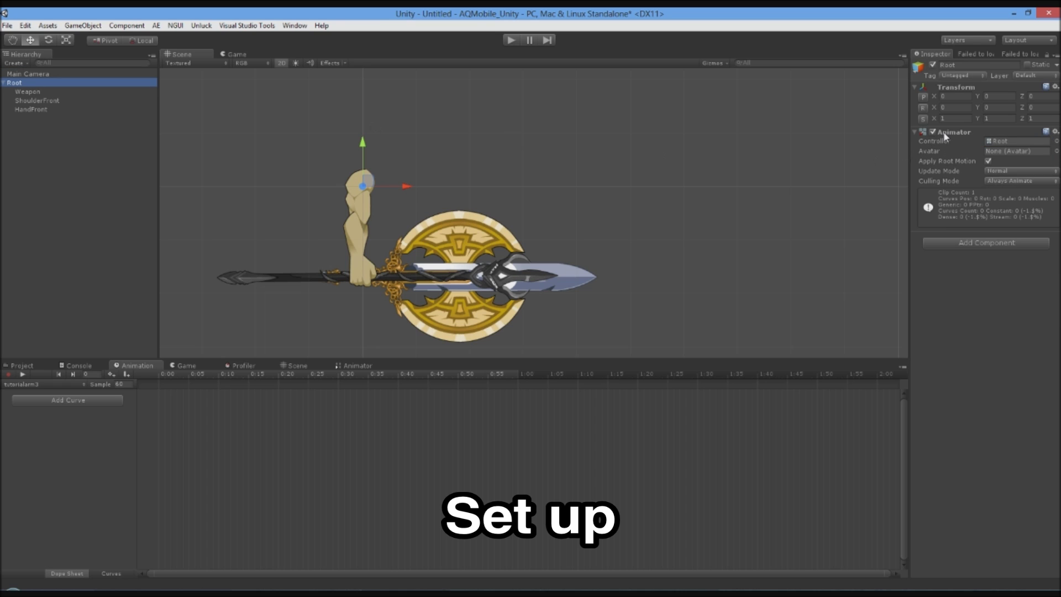
left_click(76, 385)
left_click(18, 83)
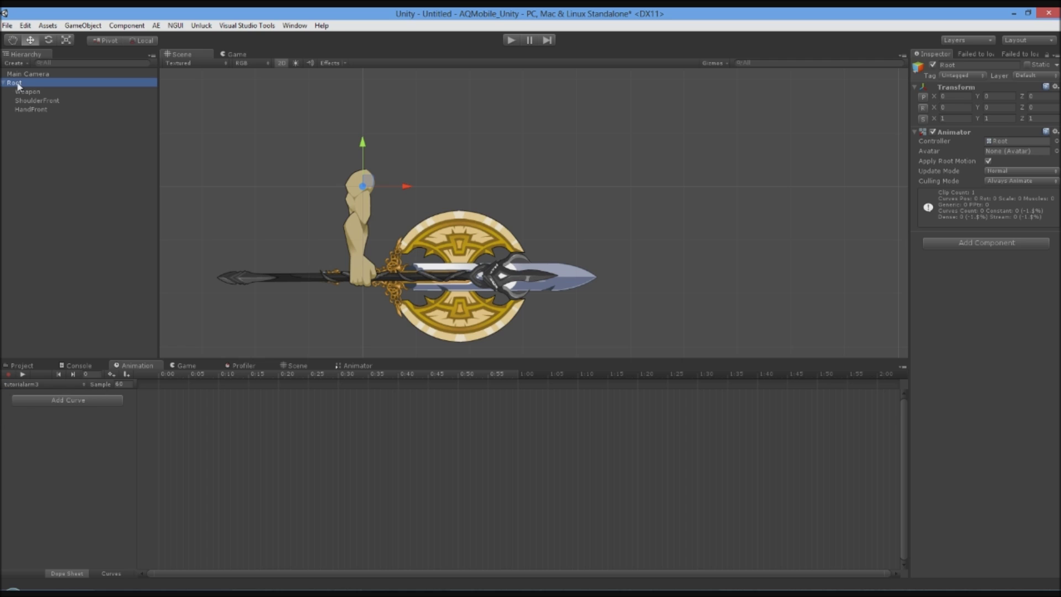
left_click(55, 386)
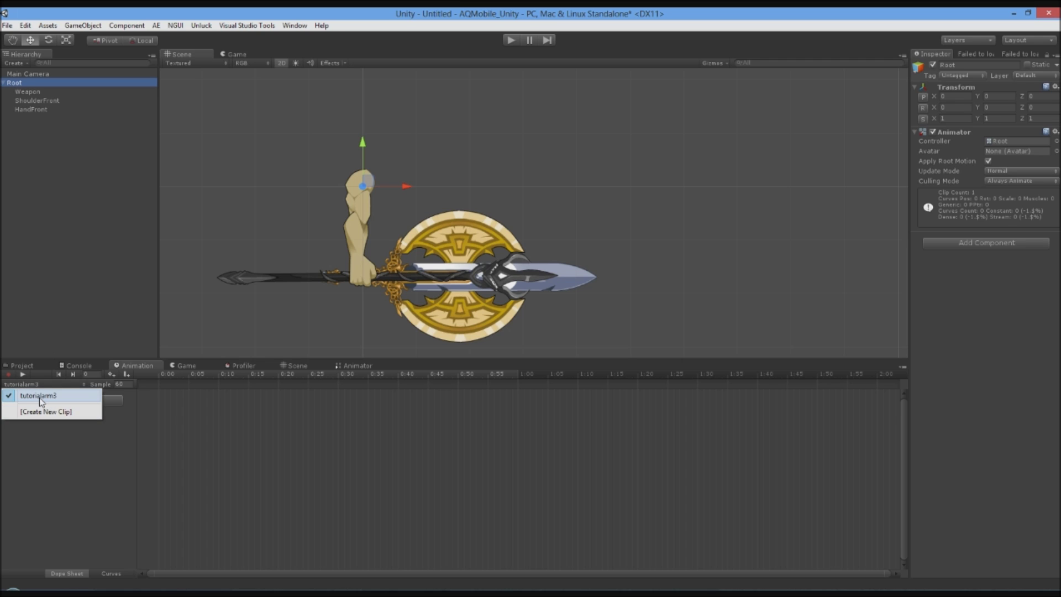
left_click(69, 451)
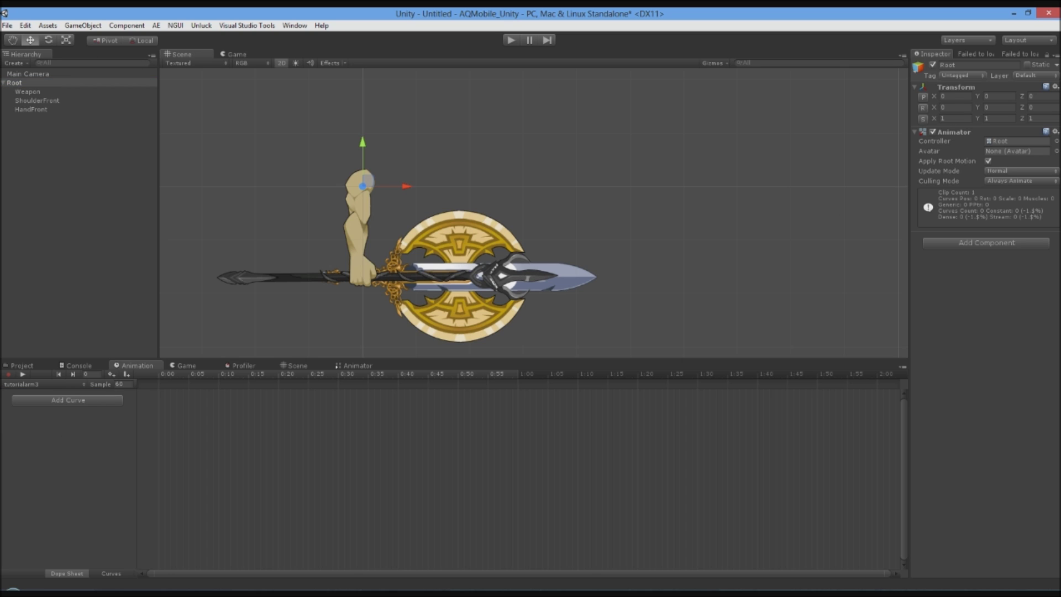
Step: Examine the transform and sprite settings of Weapon, ShoulderFront and HandFront under Root
left_click(27, 92)
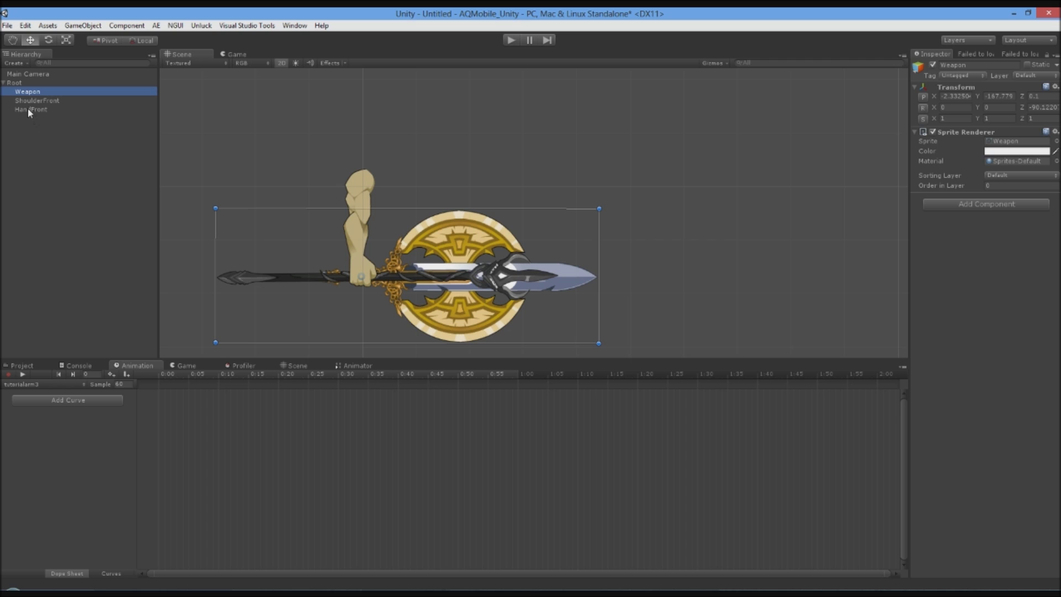
left_click(38, 100)
left_click(37, 109)
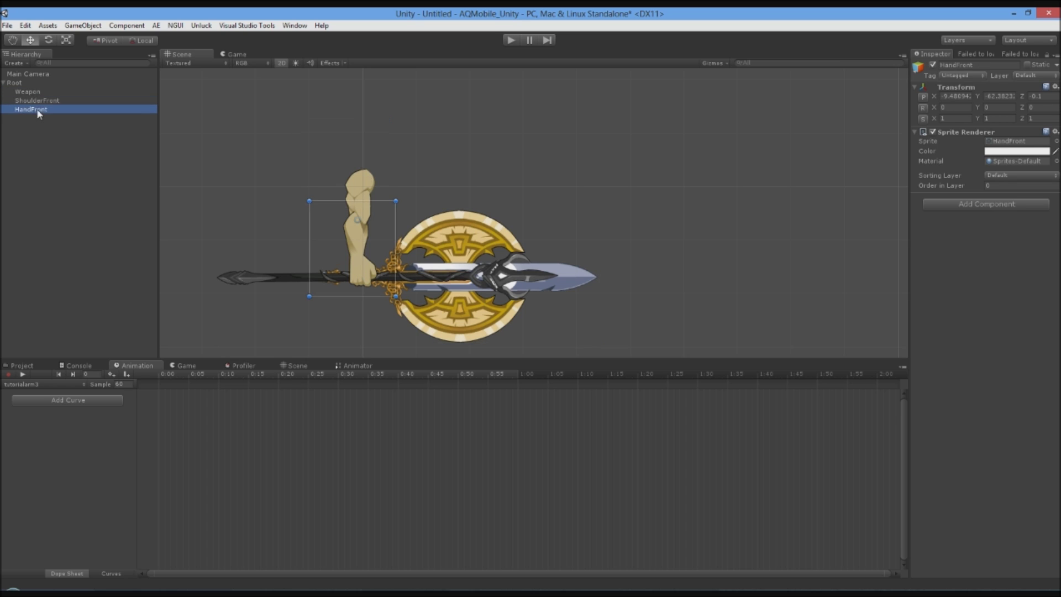
left_click(38, 100)
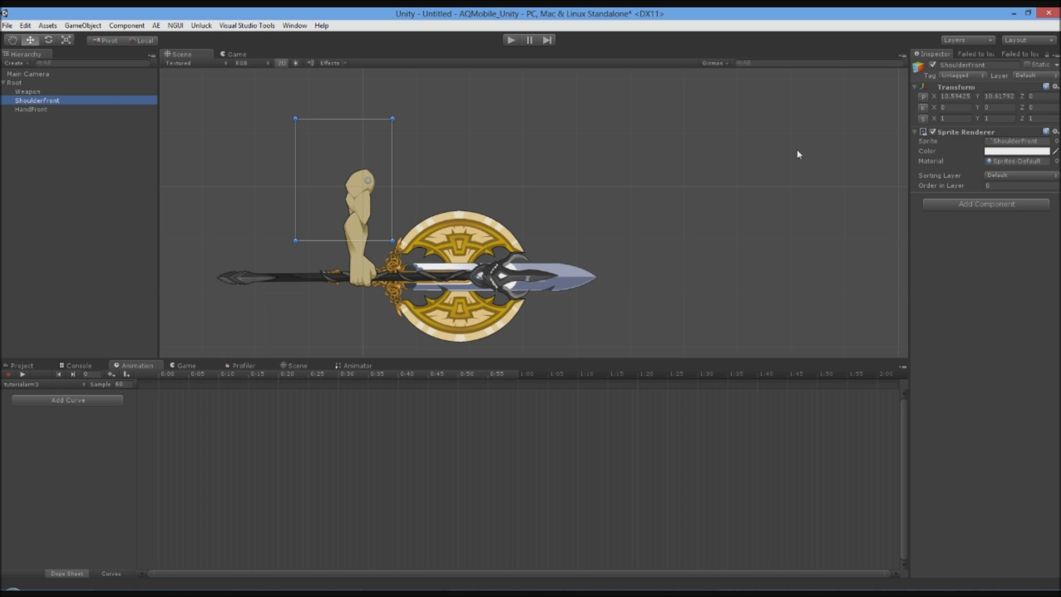
left_click(38, 91)
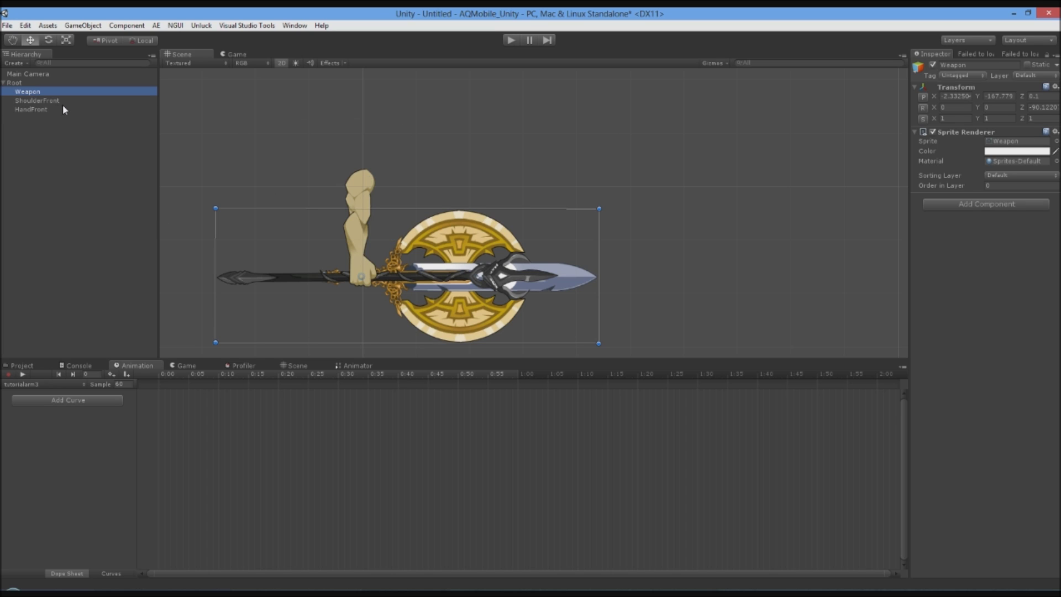
Step: Add a Position curve for Weapon to the tutorialarm3 clip
left_click(84, 398)
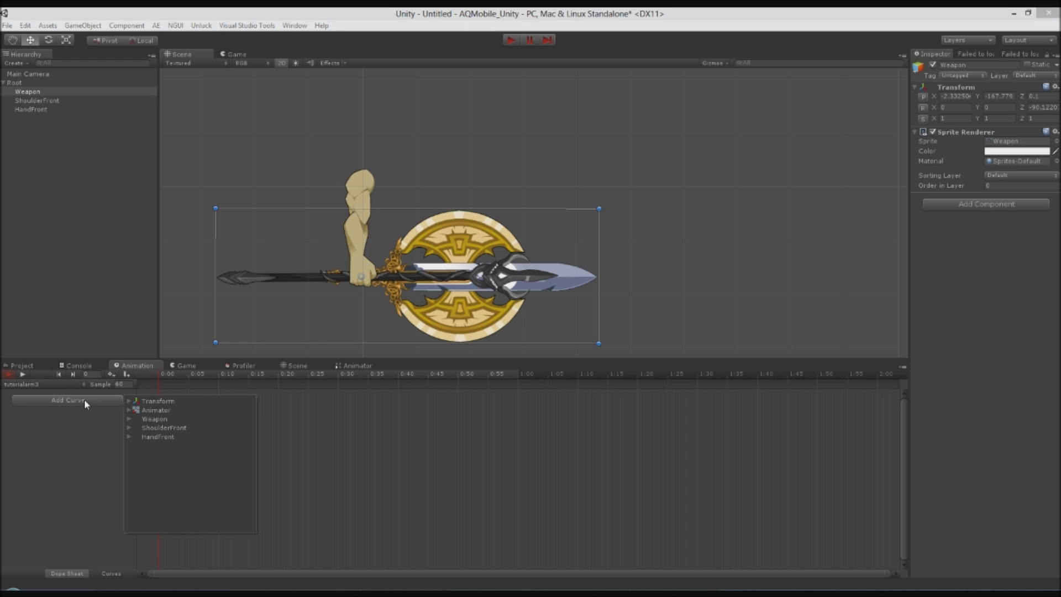
left_click(129, 420)
left_click(137, 436)
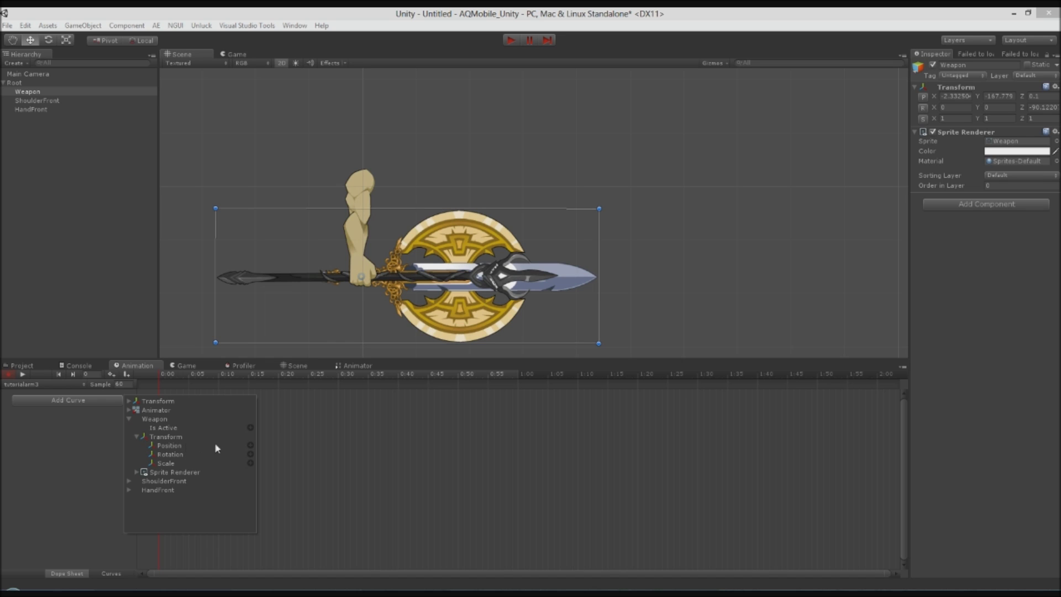
left_click(250, 445)
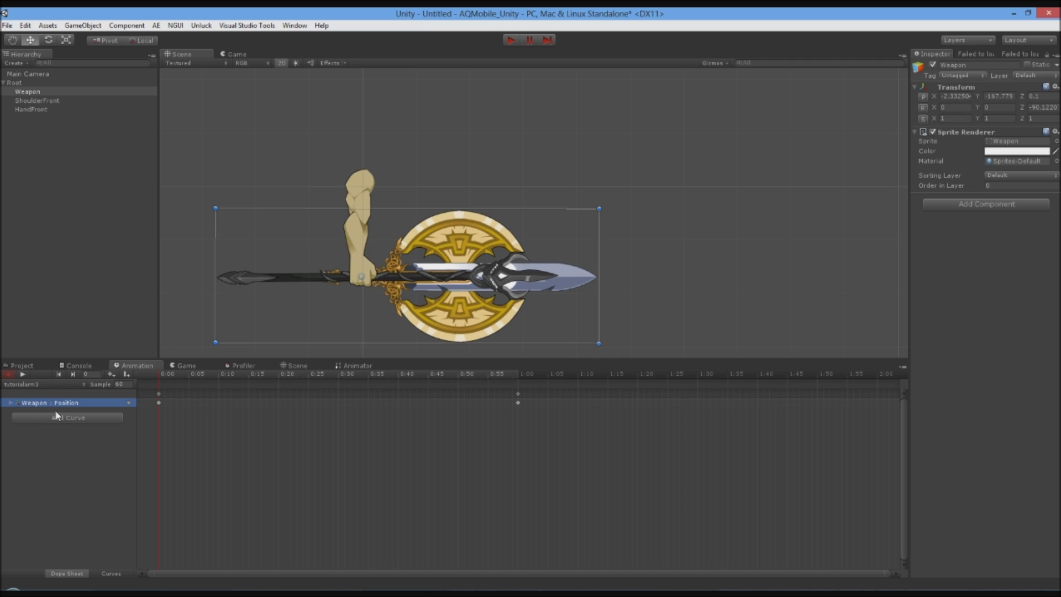
Step: Add a Rotation curve for Weapon to the tutorialarm3 clip
left_click(34, 417)
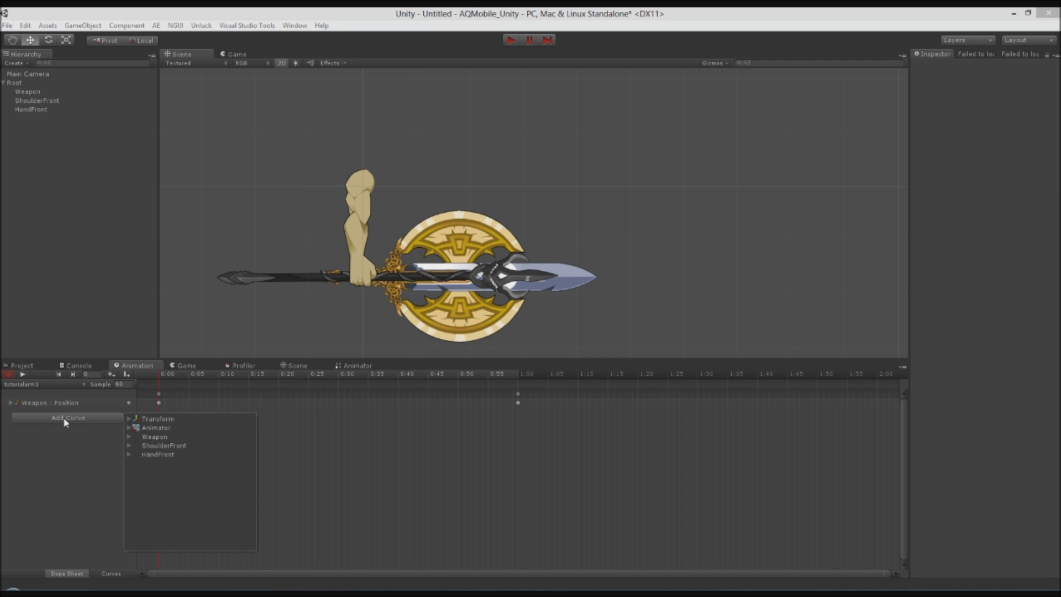
left_click(129, 437)
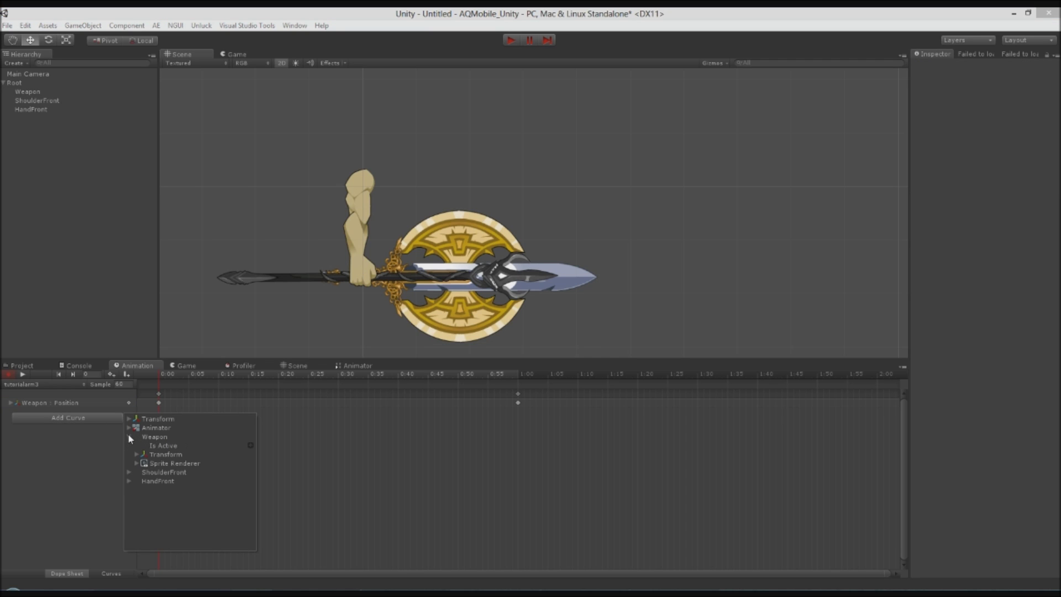
left_click(136, 454)
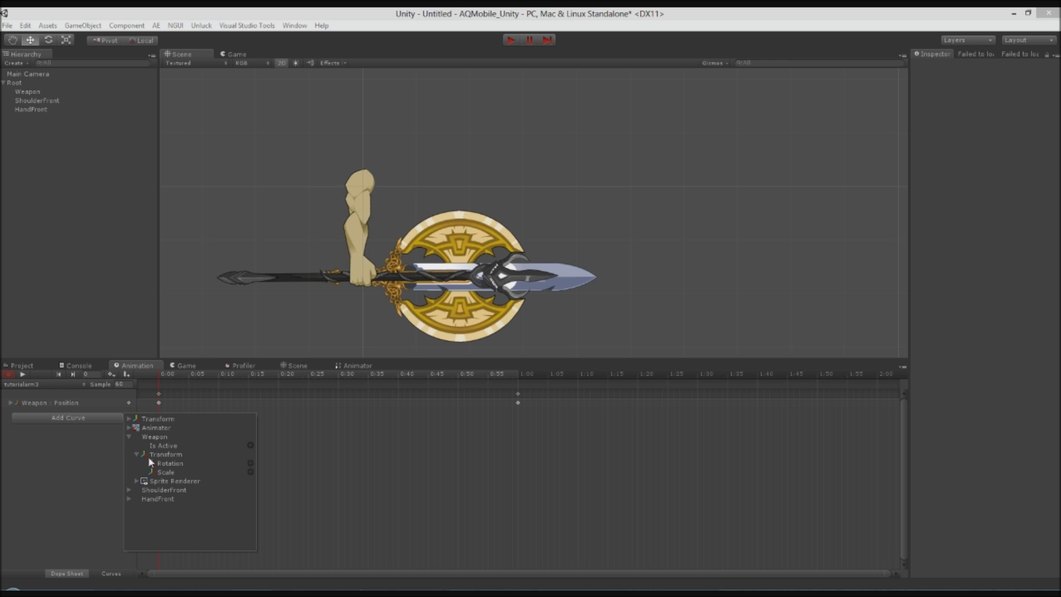
left_click(251, 463)
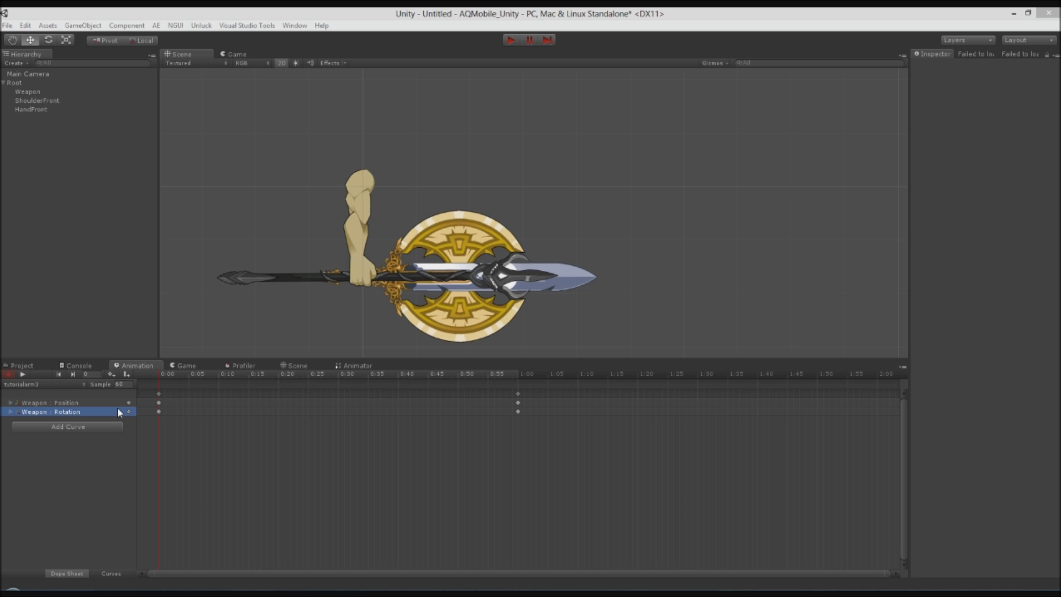
Step: Remove Weapon's Rotation and Position properties from the animation clip
left_click(87, 403, "shift")
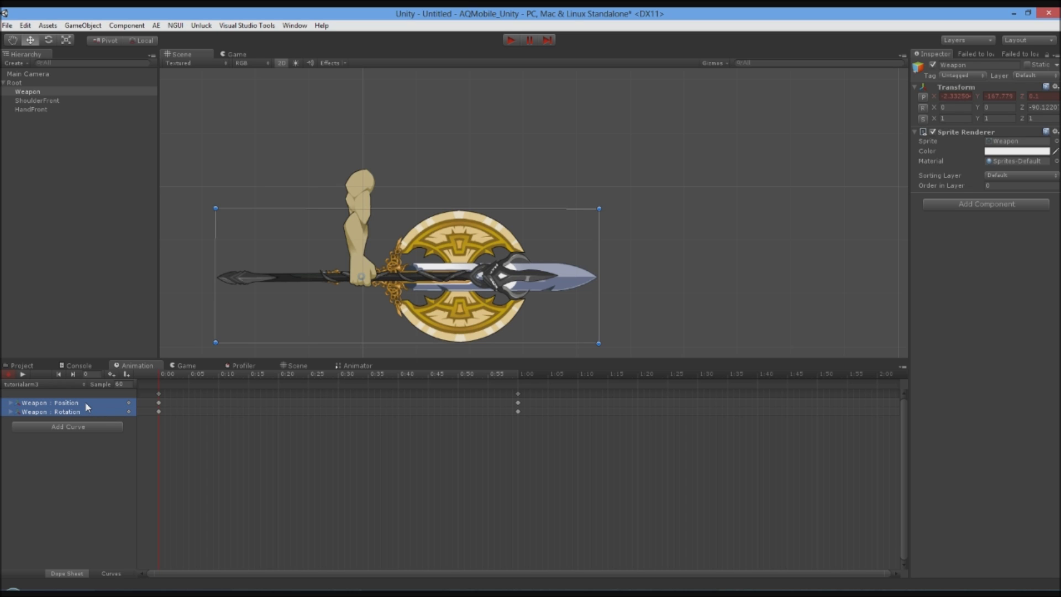
right_click(86, 415)
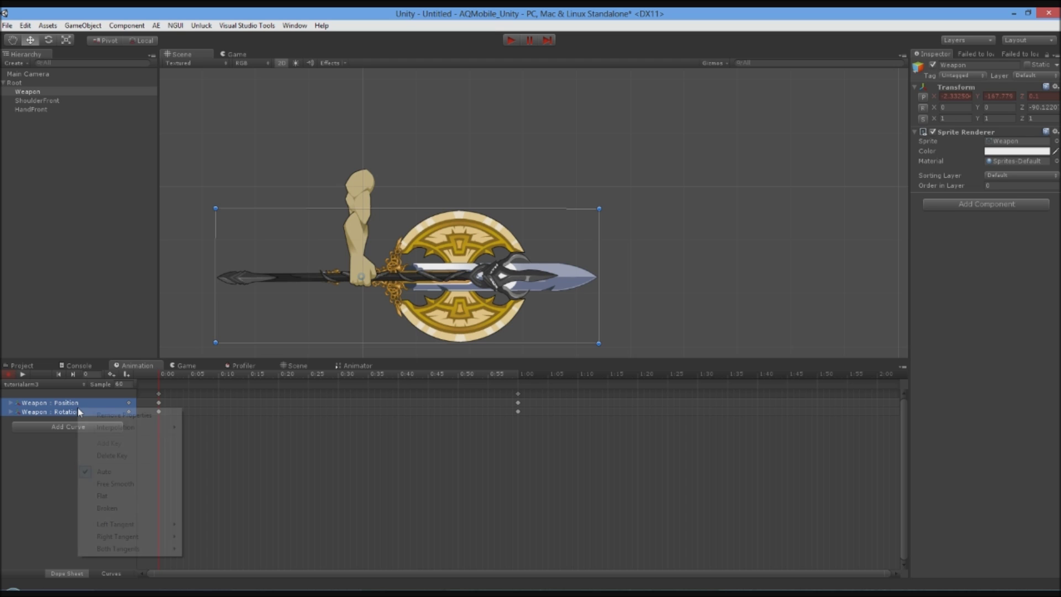
left_click(85, 415)
right_click(62, 405)
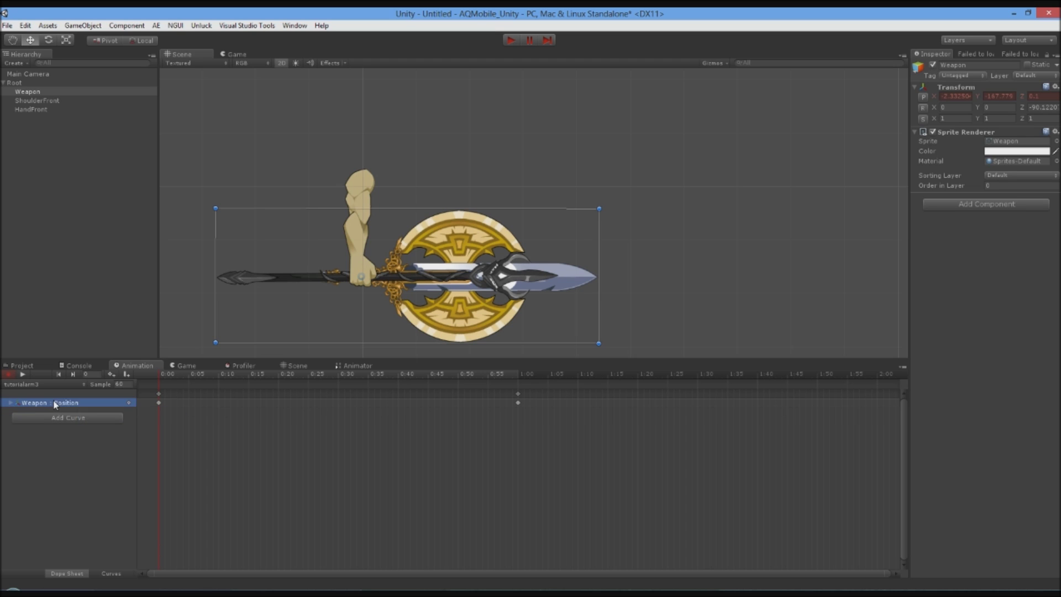
left_click(77, 409)
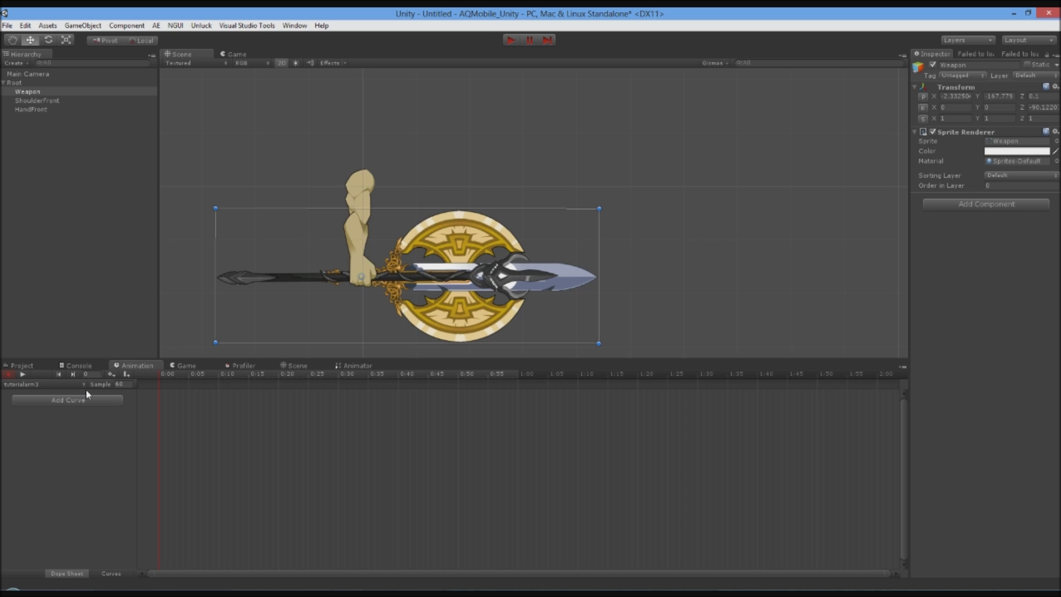
left_click(27, 100)
left_click(27, 92)
left_click(31, 108, "shift")
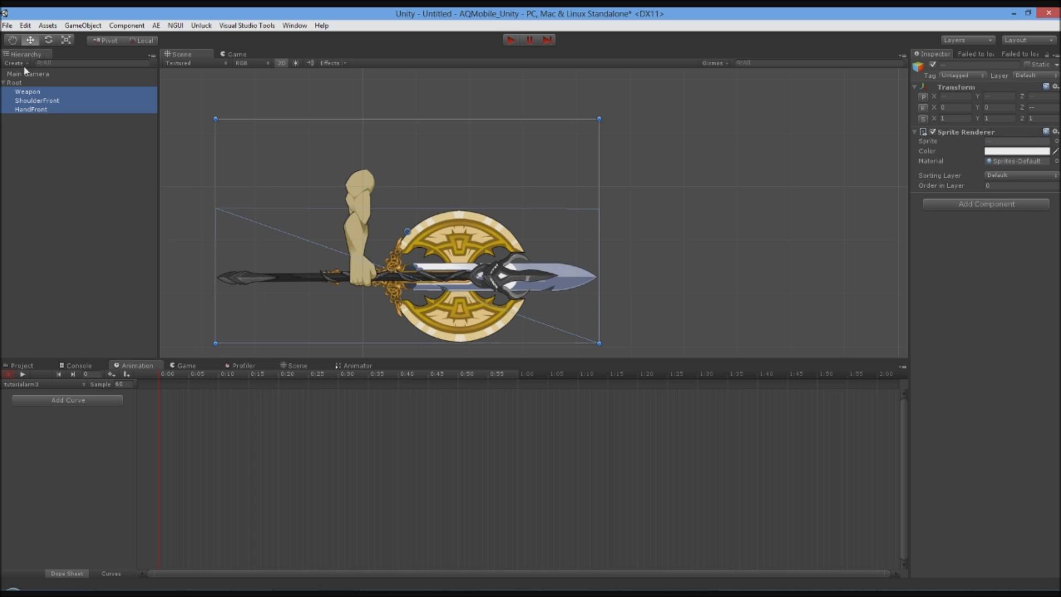
left_click(297, 88)
left_click_drag(208, 83, 718, 359)
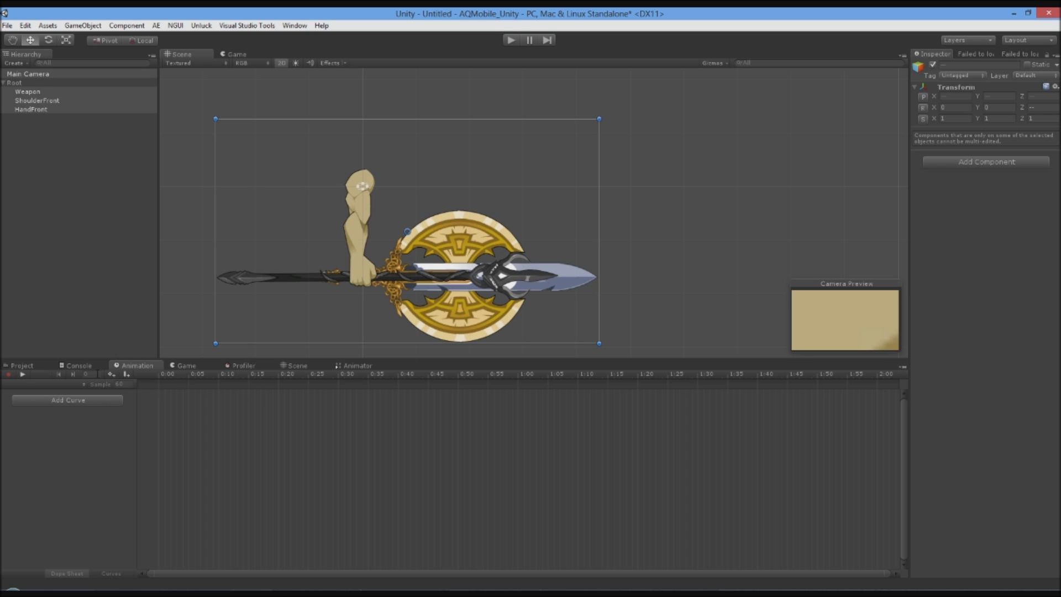
Step: With recording on, move and rotate Weapon, ShoulderFront and HandFront together at frame 21 to key their position and rotation
left_click(22, 92)
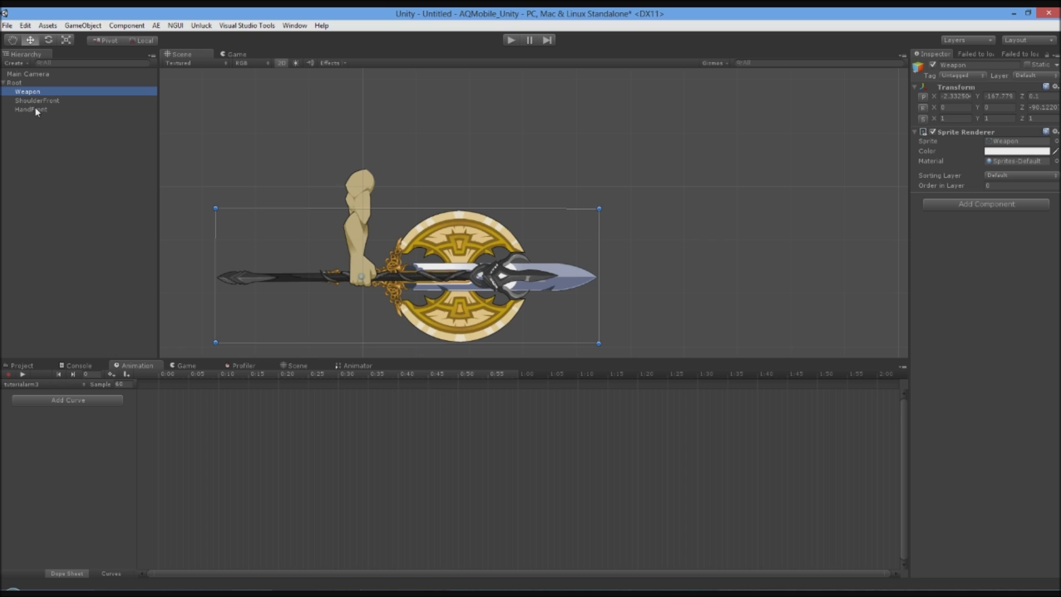
left_click(36, 110, "shift")
left_click(10, 376)
left_click(10, 375)
left_click(220, 375)
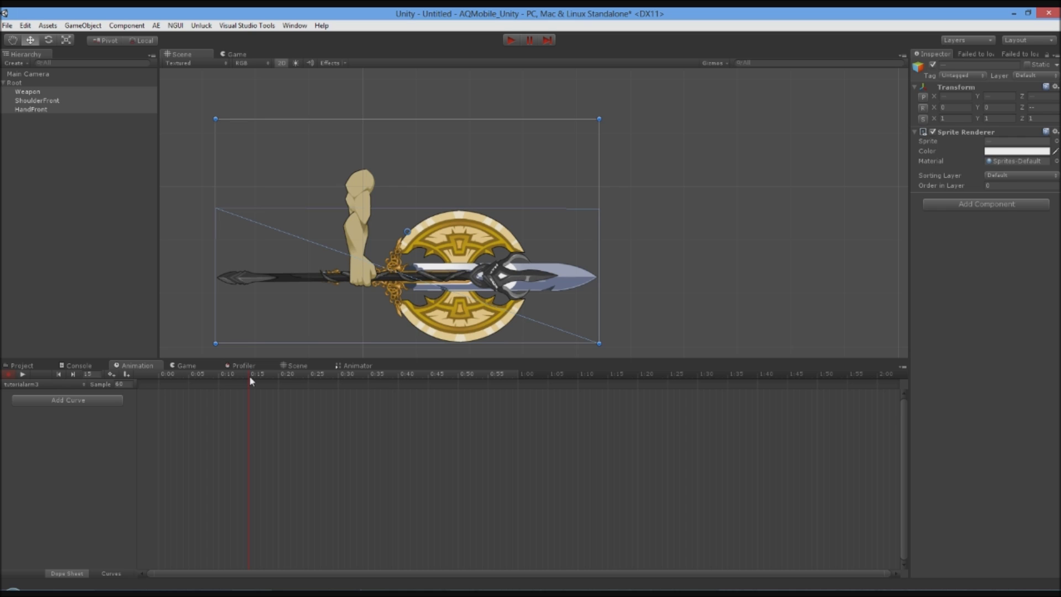
left_click_drag(251, 380, 274, 377)
left_click(291, 385)
left_click_drag(606, 120, 563, 242)
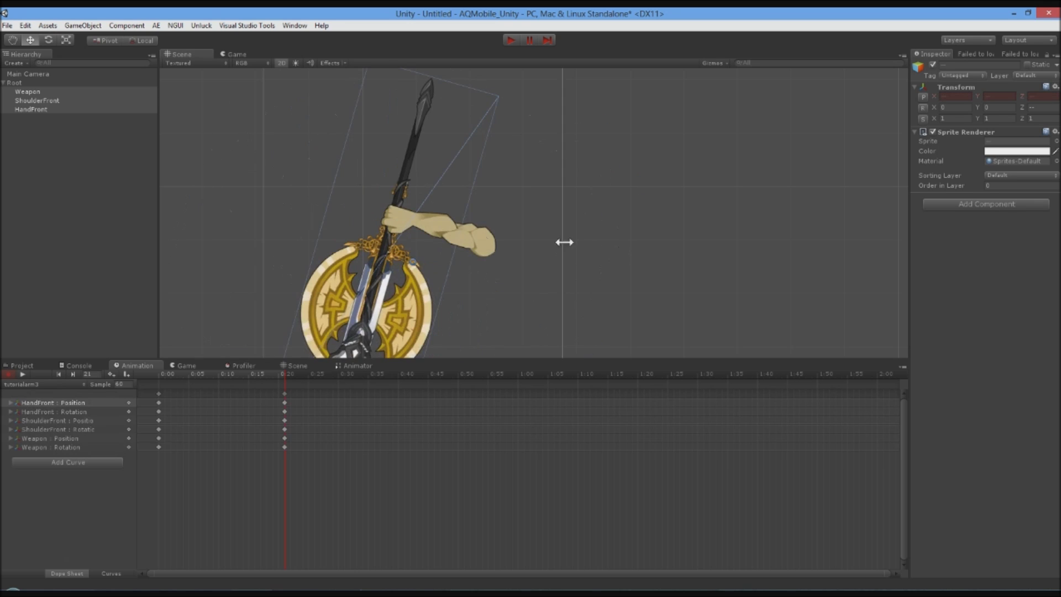
Step: Scale the three selected parts to about 0.74 at frame 21 and scrub the timeline to check the motion
scroll(624, 184, "up", 3)
scroll(624, 184, "down", 4)
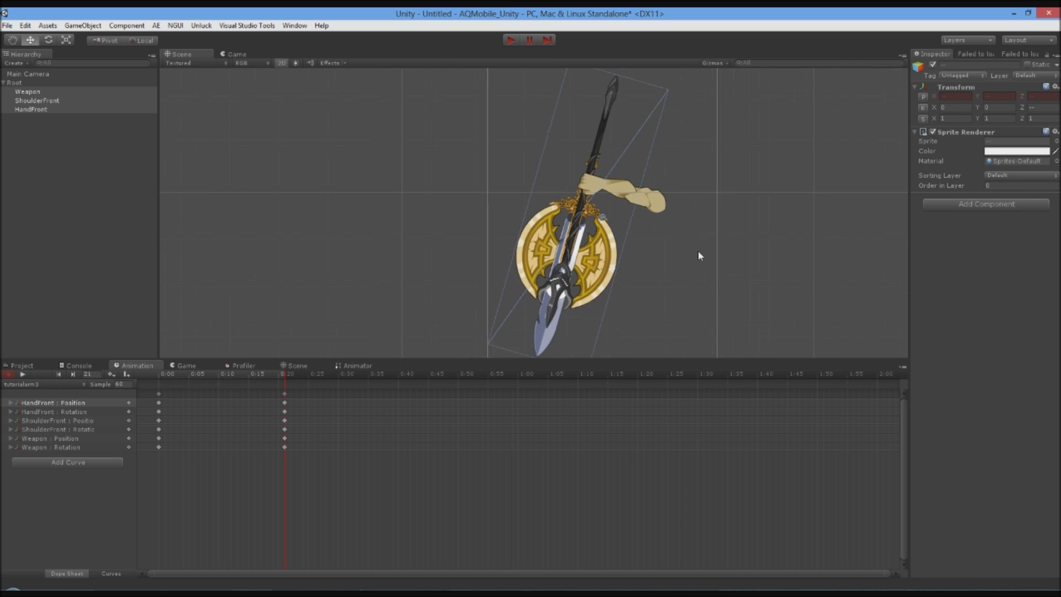
left_click_drag(706, 218, 652, 223)
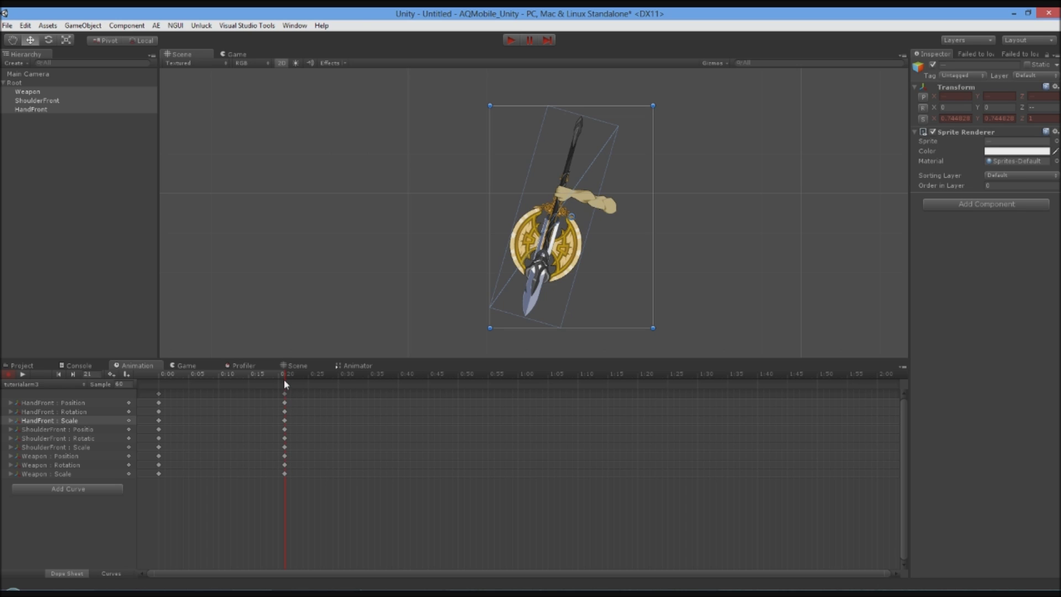
left_click_drag(283, 373, 111, 373)
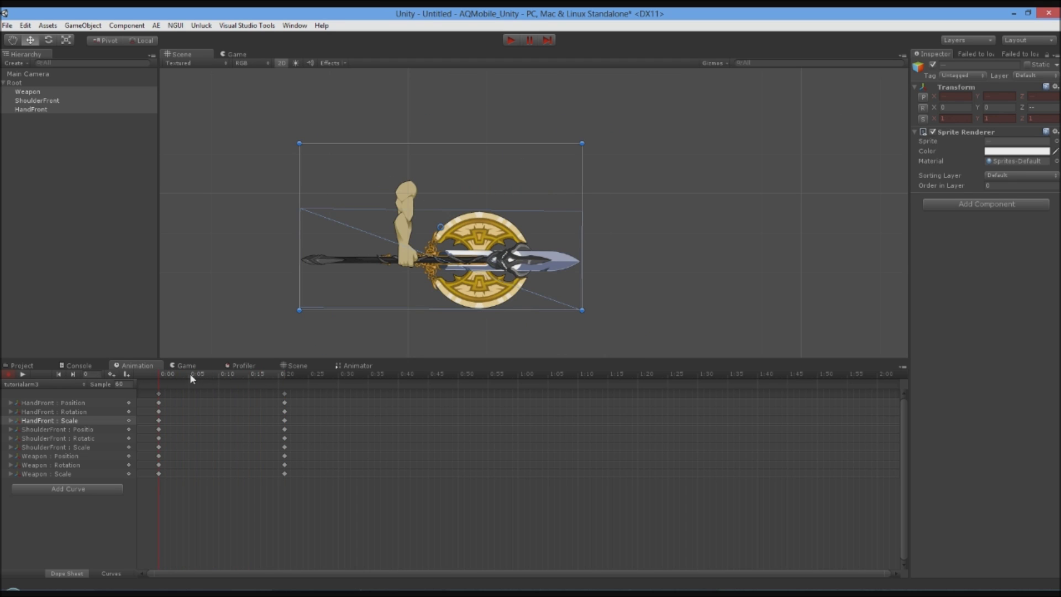
left_click_drag(275, 375, 291, 387)
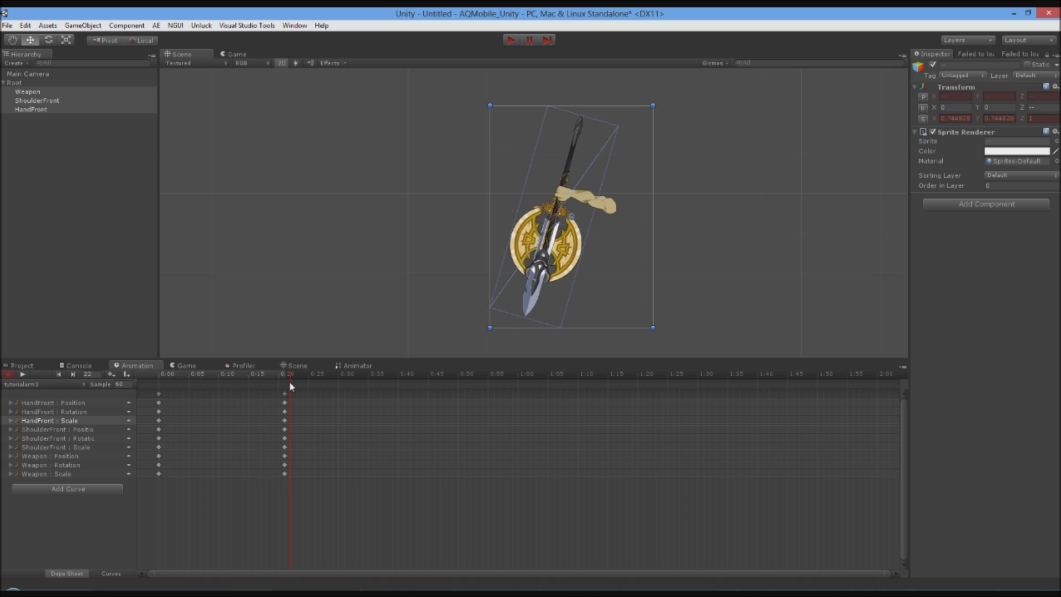
Step: Delete all keyframes at frame 21 and return the playhead to frame 0
left_click(285, 393)
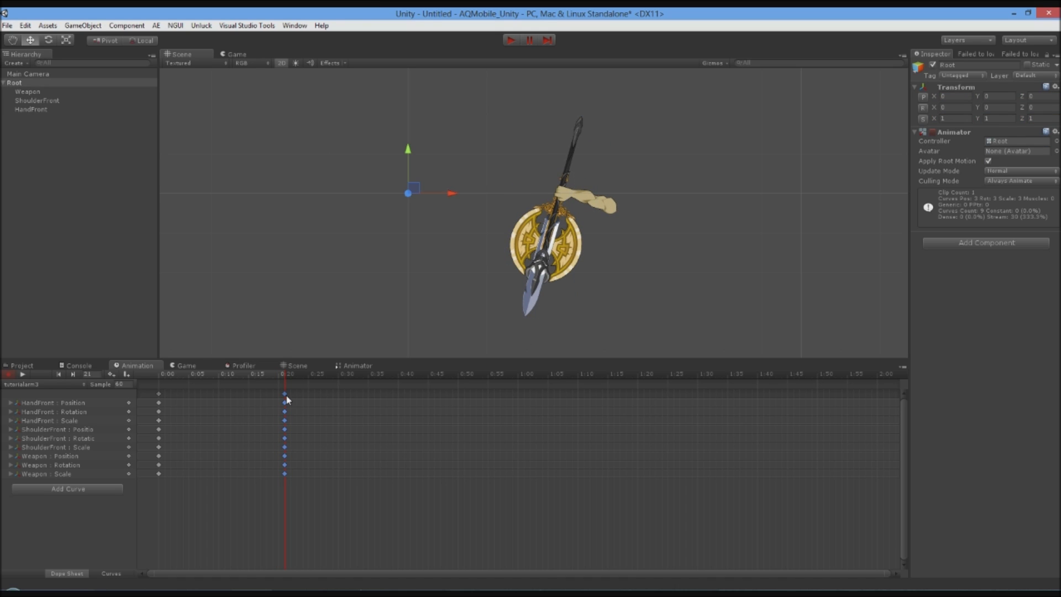
key("Delete")
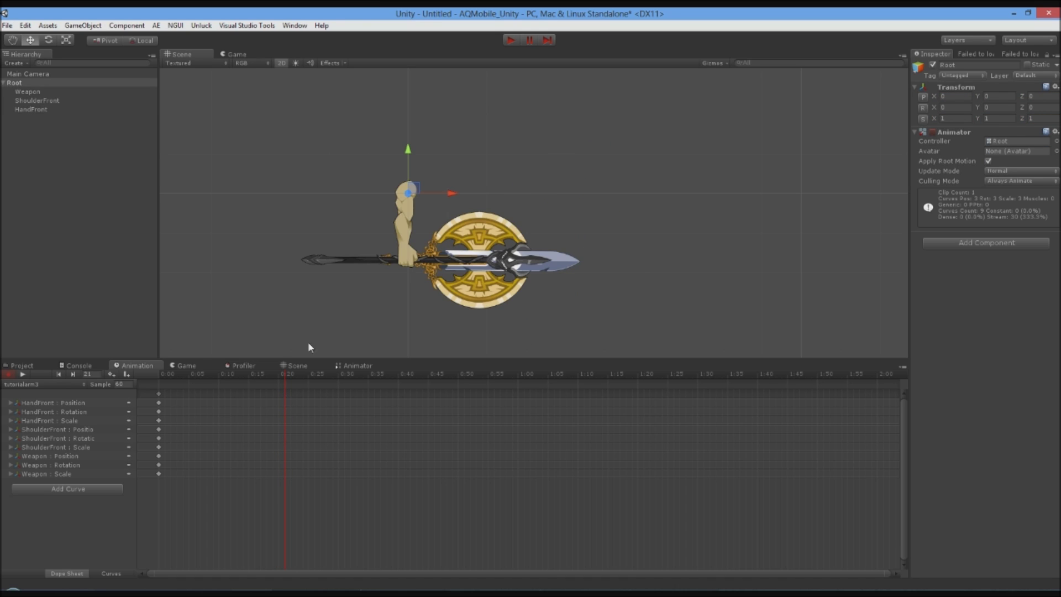
left_click(214, 374)
left_click_drag(188, 378, 132, 377)
Step: Rotate ShoulderFront to about 45 degrees on Z at frame 25
left_click(334, 260)
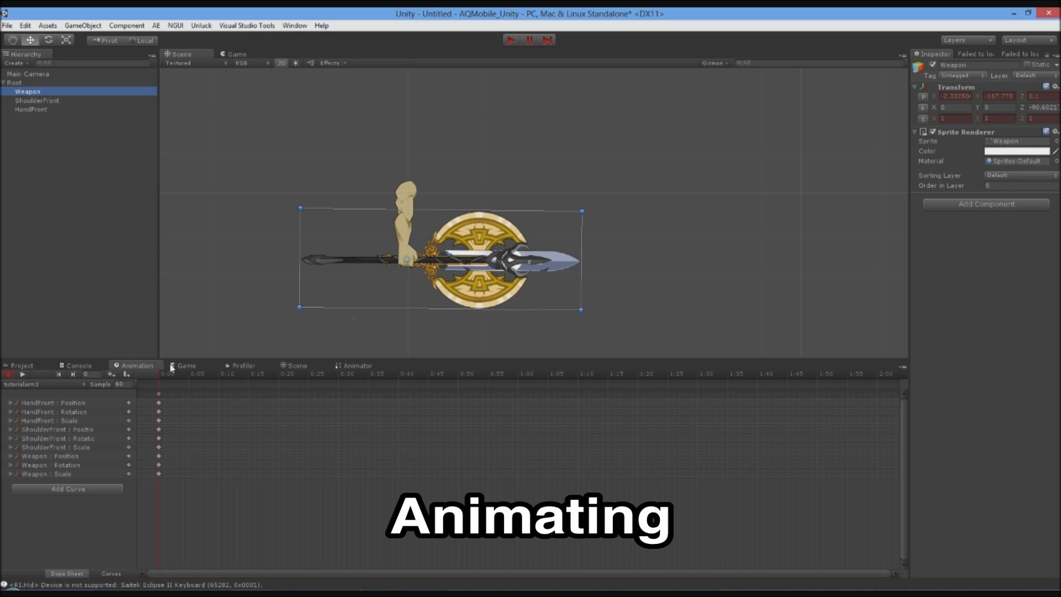
left_click_drag(166, 374, 247, 386)
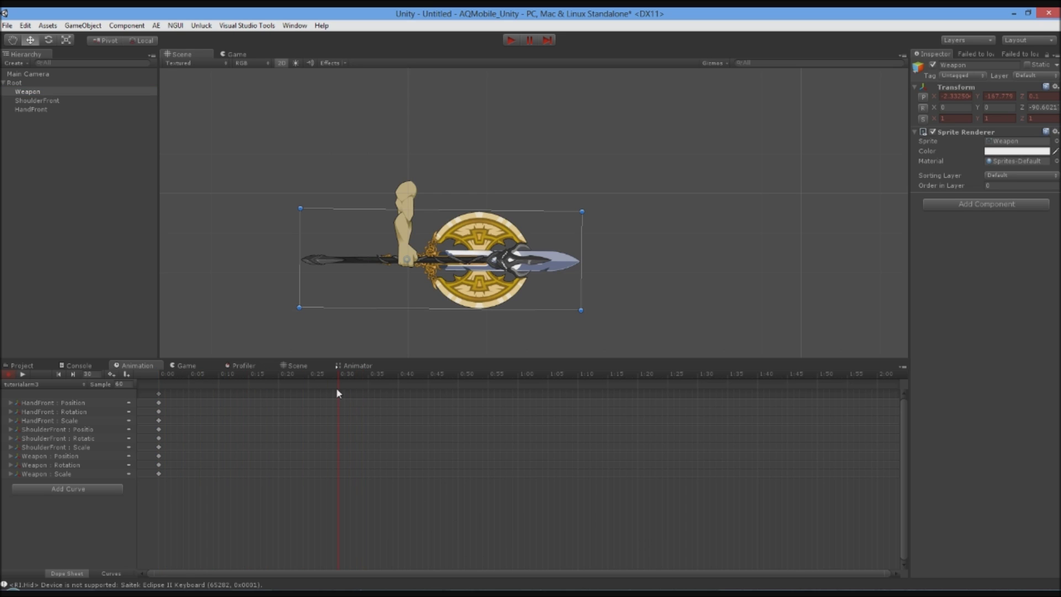
left_click(310, 389)
left_click(45, 102)
left_click_drag(442, 240, 487, 216)
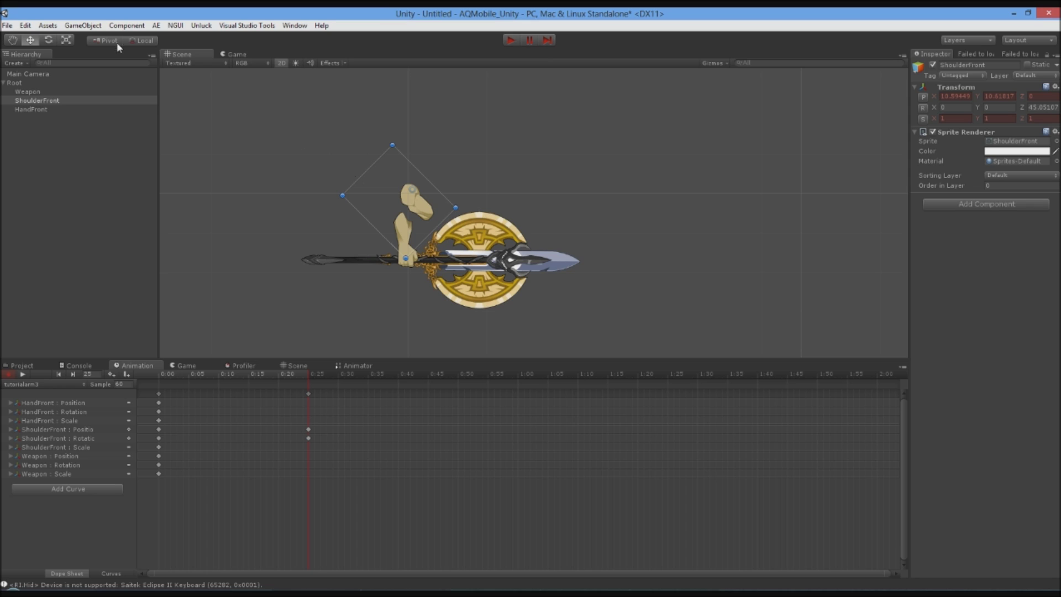
Step: Rotate and move HandFront and Weapon together at frame 25 so the forearm joins the raised upper arm and the weapon stands nearly upright
left_click(31, 109)
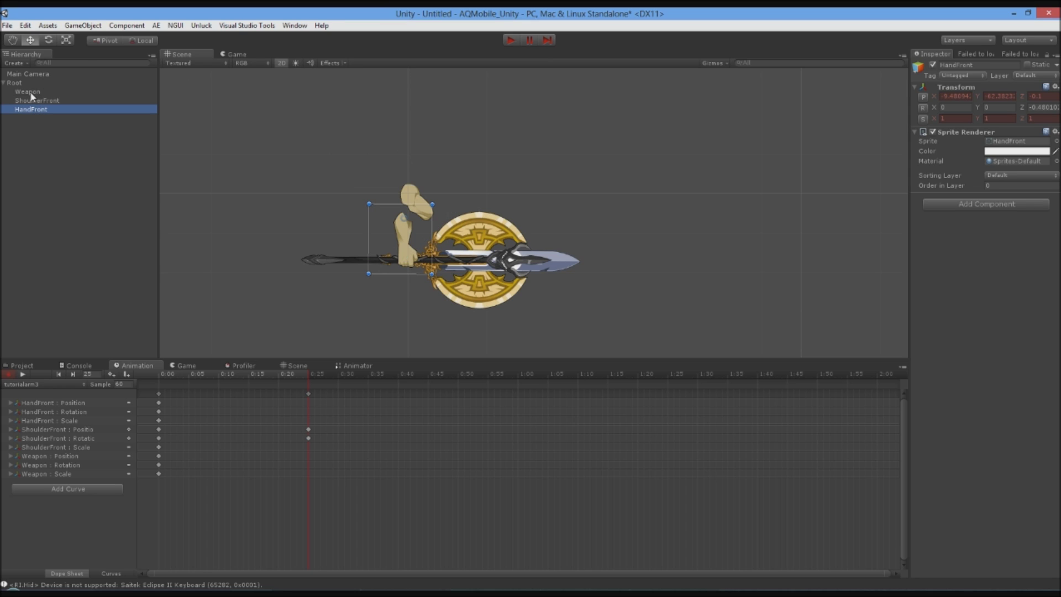
left_click(30, 91, "ctrl")
key("z")
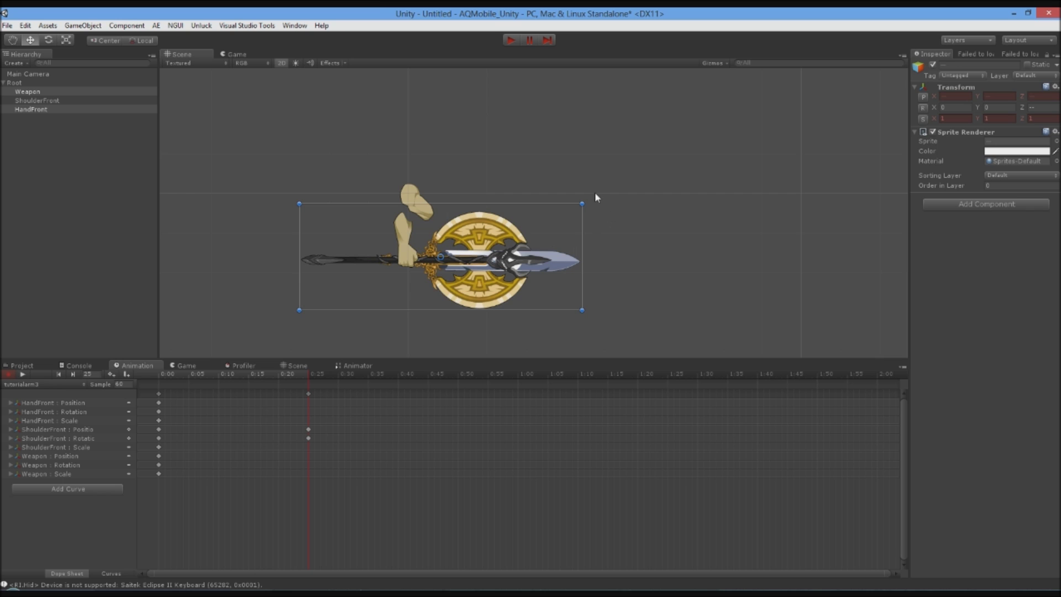
left_click_drag(589, 202, 596, 179)
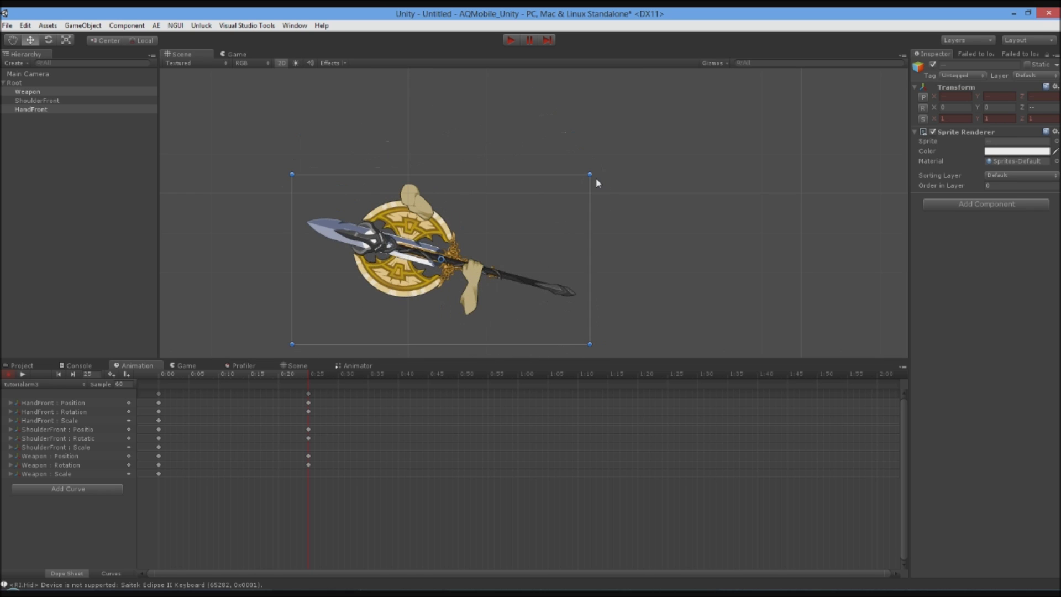
key("ctrl+z")
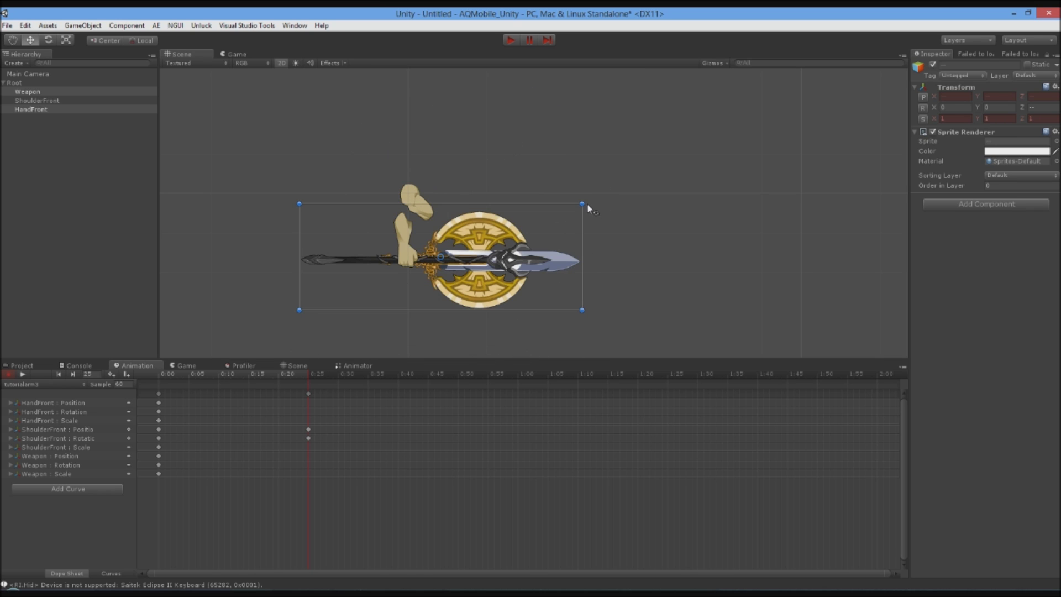
left_click_drag(588, 205, 596, 151)
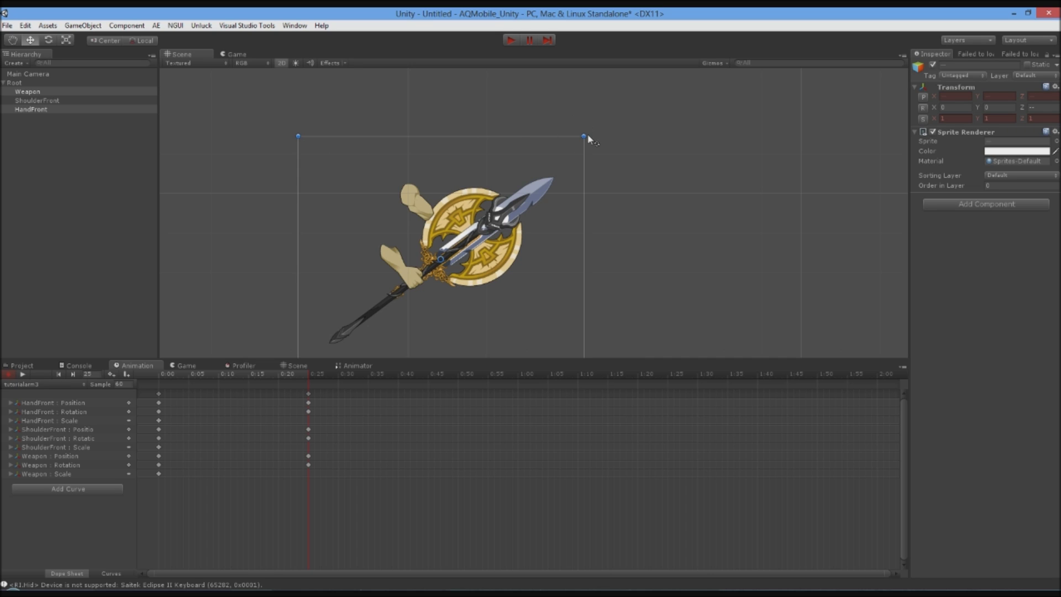
left_click_drag(479, 257, 523, 222)
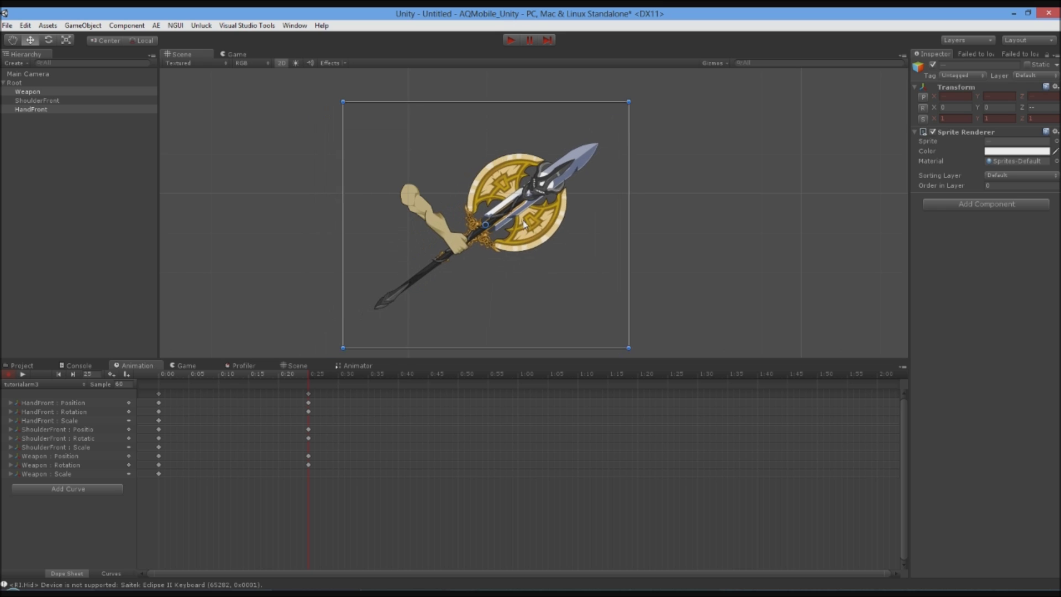
left_click_drag(632, 101, 580, 141)
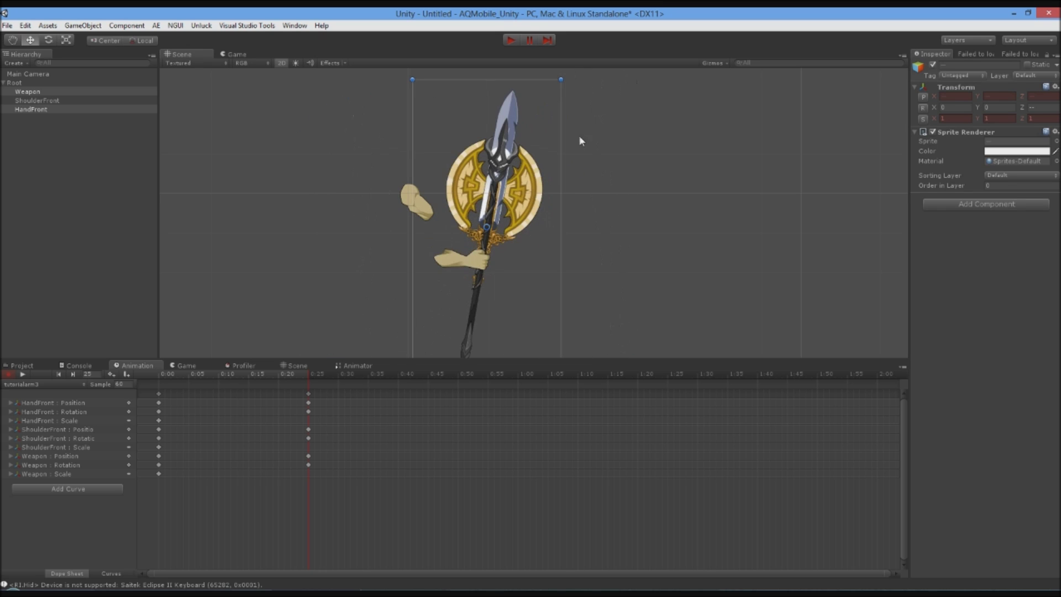
left_click_drag(511, 196, 499, 153)
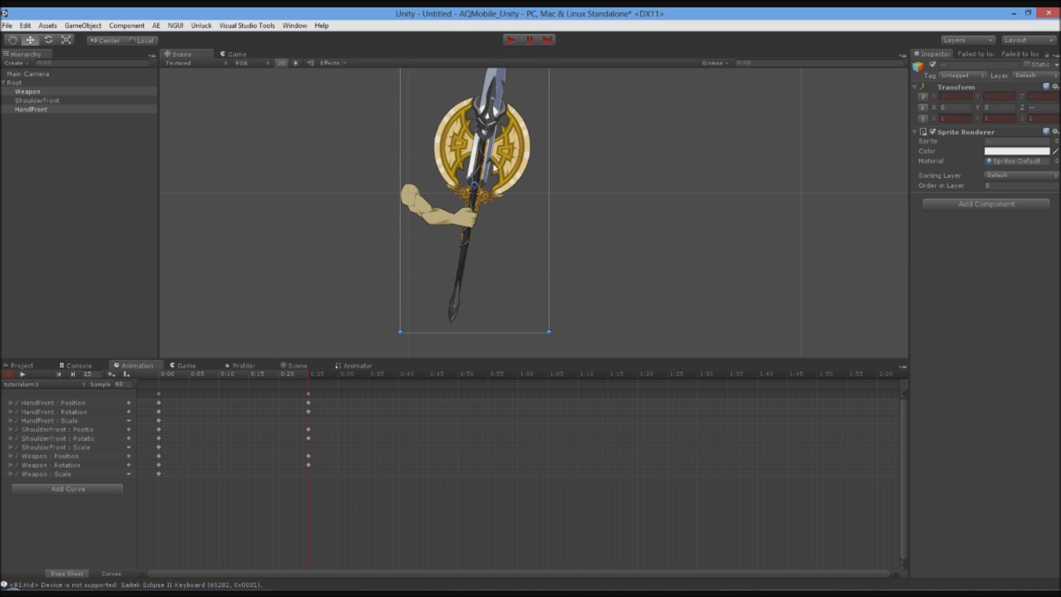
Step: Check the swing between frames 0 and 25, and copy all keyframes from frame 0 to frame 50
left_click_drag(306, 376, 59, 506)
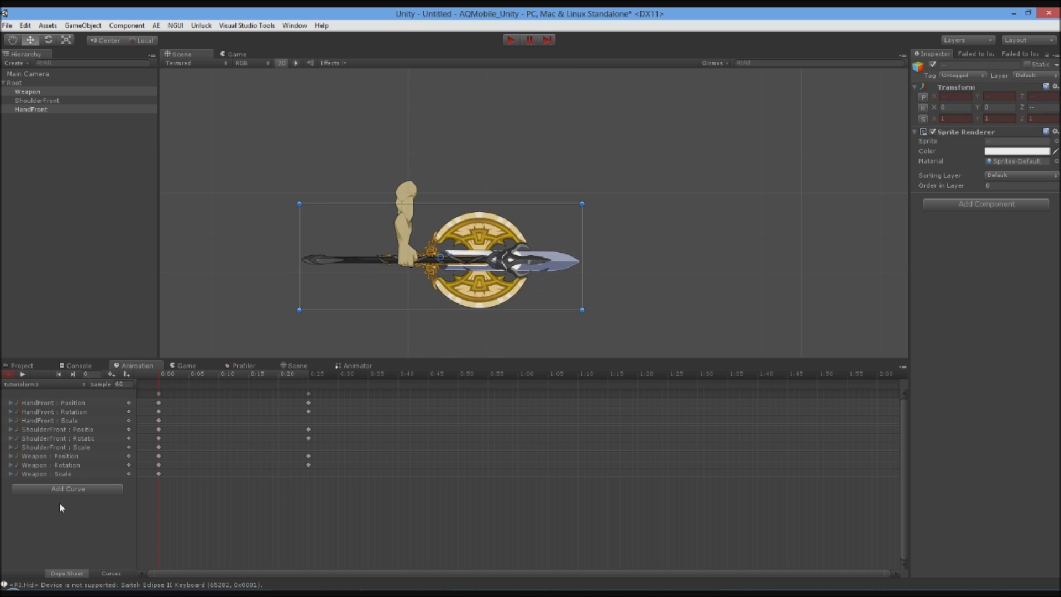
left_click_drag(158, 378, 312, 535)
left_click(159, 394)
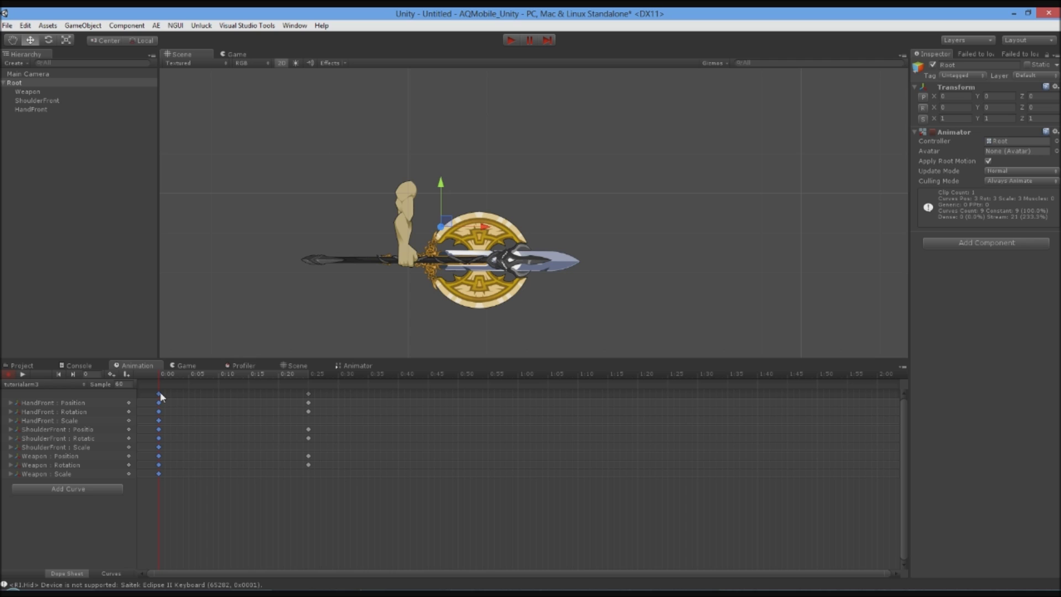
left_click_drag(160, 375, 456, 403)
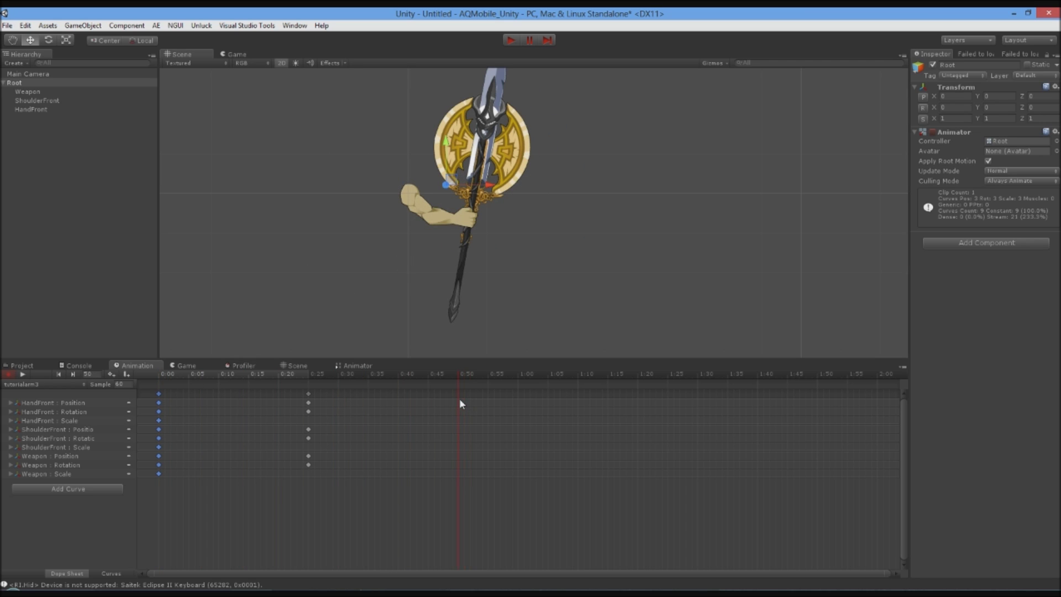
key("ctrl+v")
Step: Try copying the frame 25 keyframes to frame 39, and delete the pasted keyframes
left_click_drag(457, 374, 392, 377)
left_click(309, 394)
key("ctrl+v")
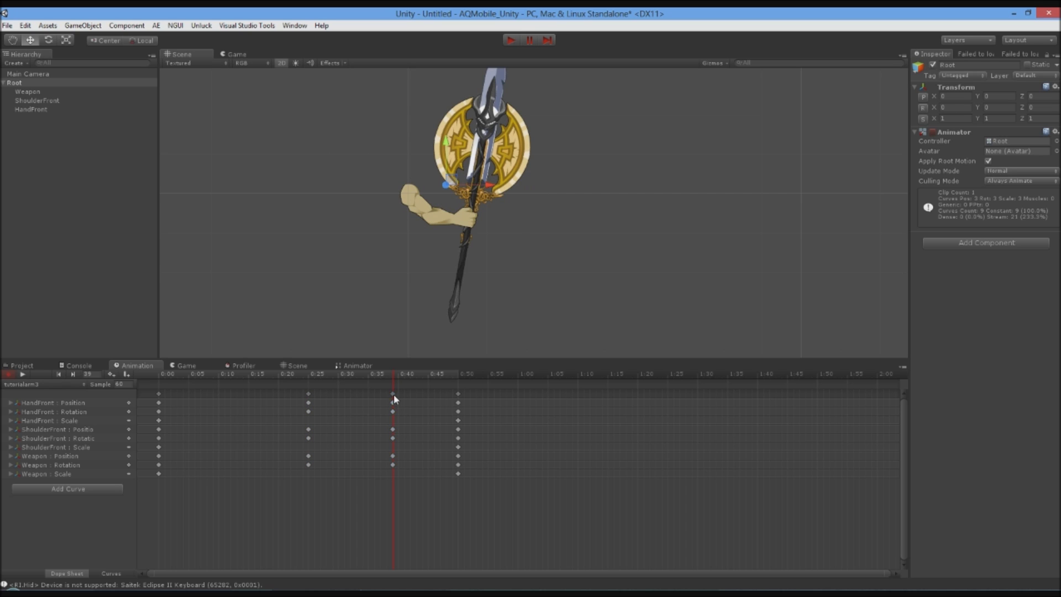
key("Delete")
Step: Preview the animation, and inspect the HandFront position and ShoulderFront position and rotation as curves, ending at frame 0
left_click_drag(381, 374, 64, 387)
left_click(27, 371)
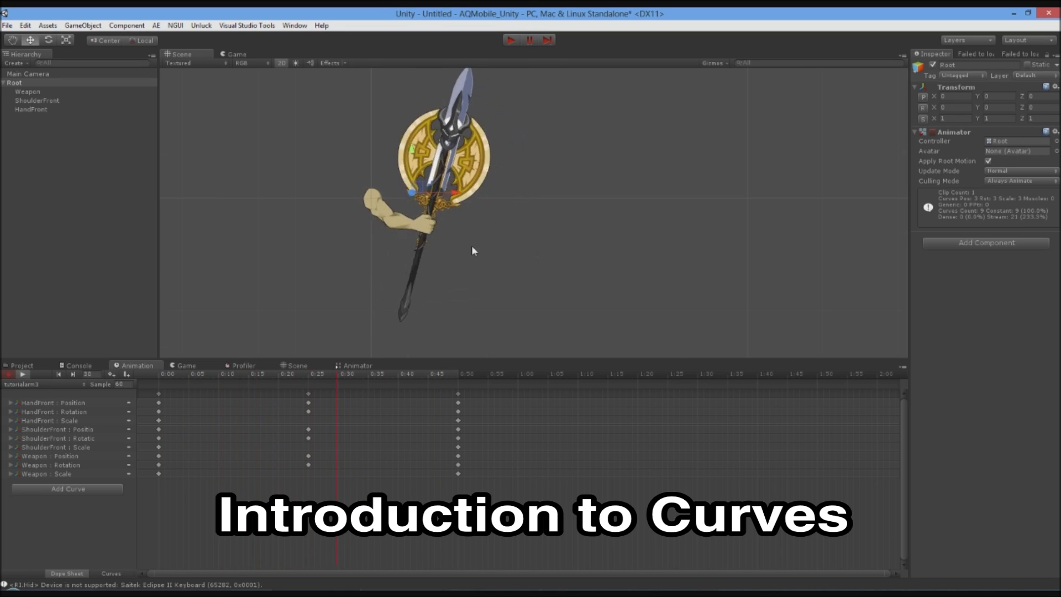
left_click(110, 573)
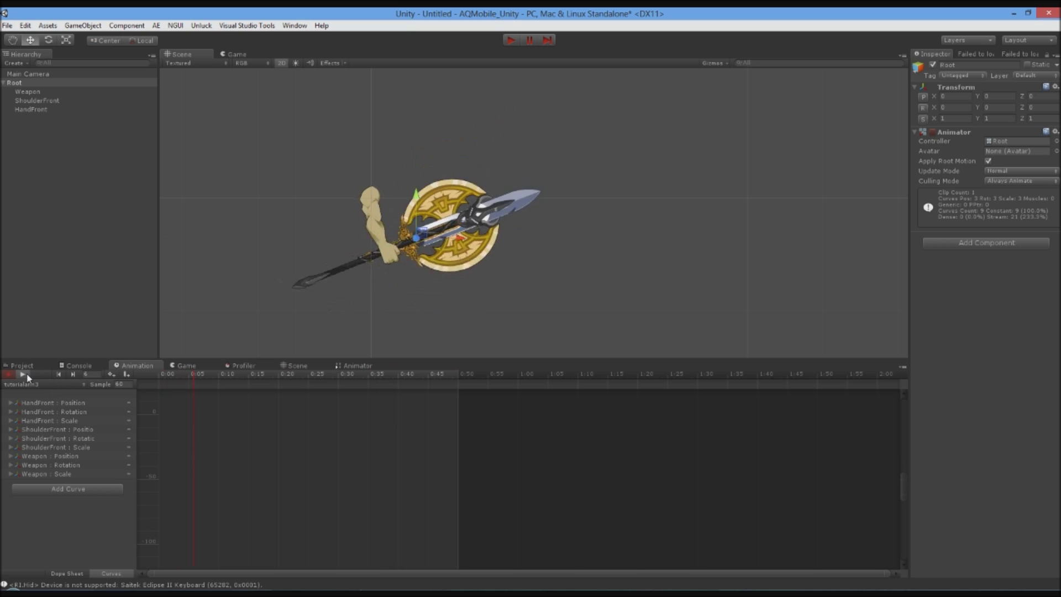
left_click(42, 403)
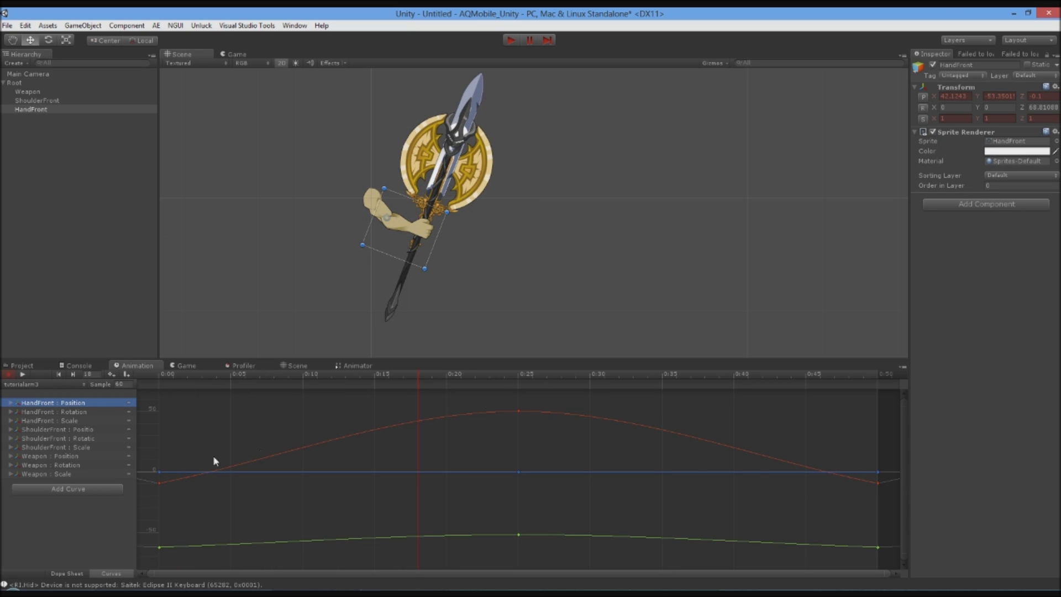
left_click(62, 431)
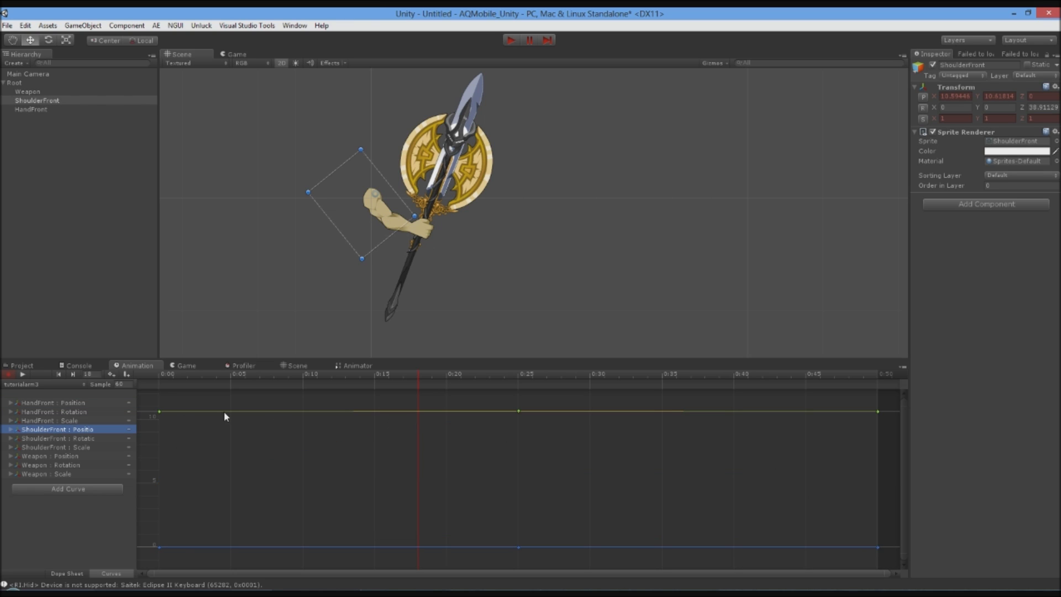
left_click(52, 439)
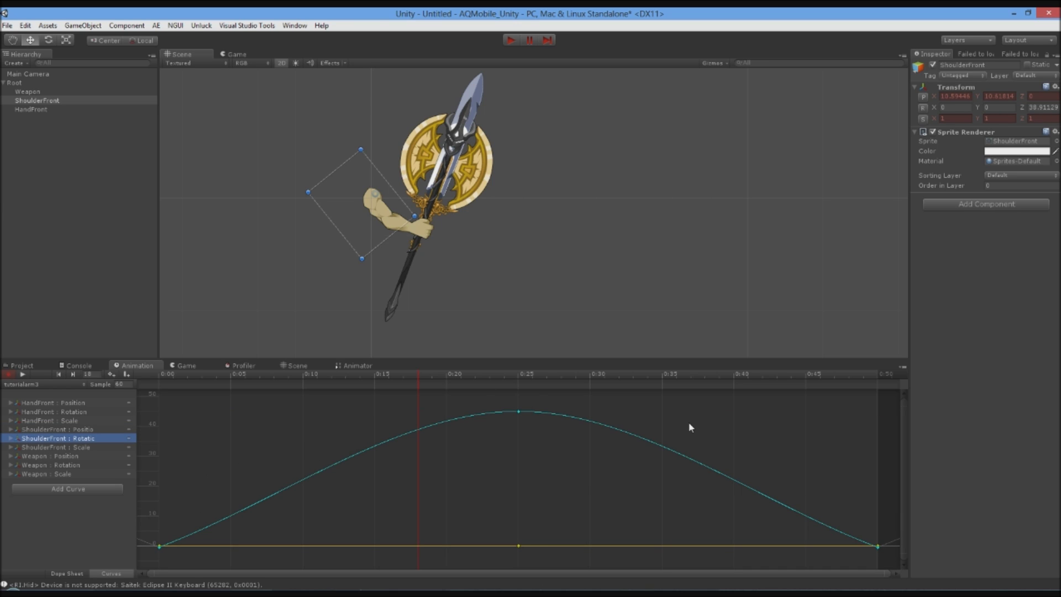
left_click_drag(419, 373, 274, 376)
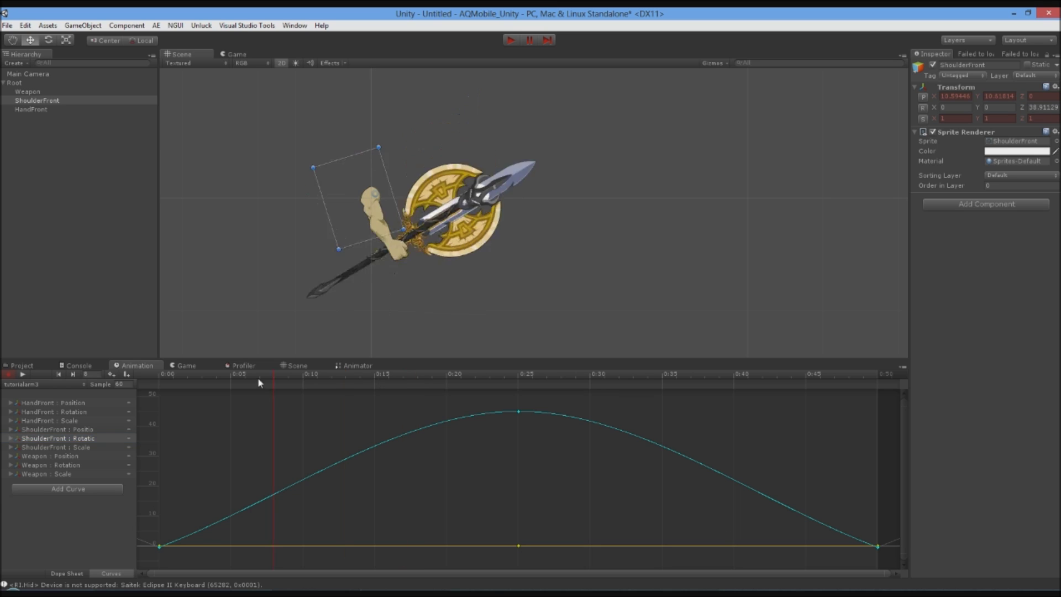
left_click(161, 376)
Step: Examine the individual axis values under ShoulderFront rotation, Weapon position, and HandFront position and scale, and collapse them all again
left_click(11, 438)
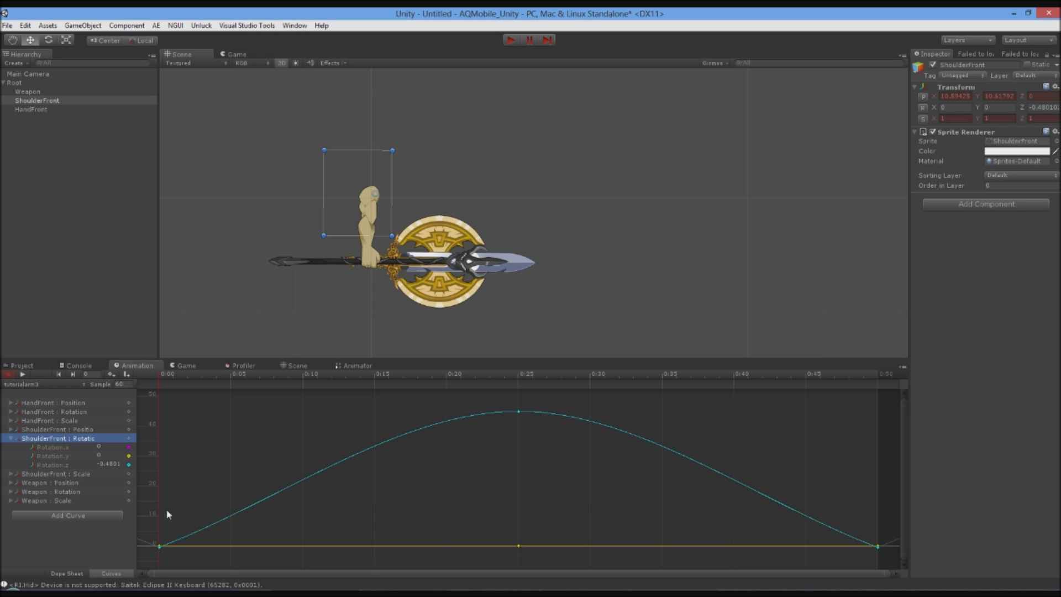
left_click(12, 439)
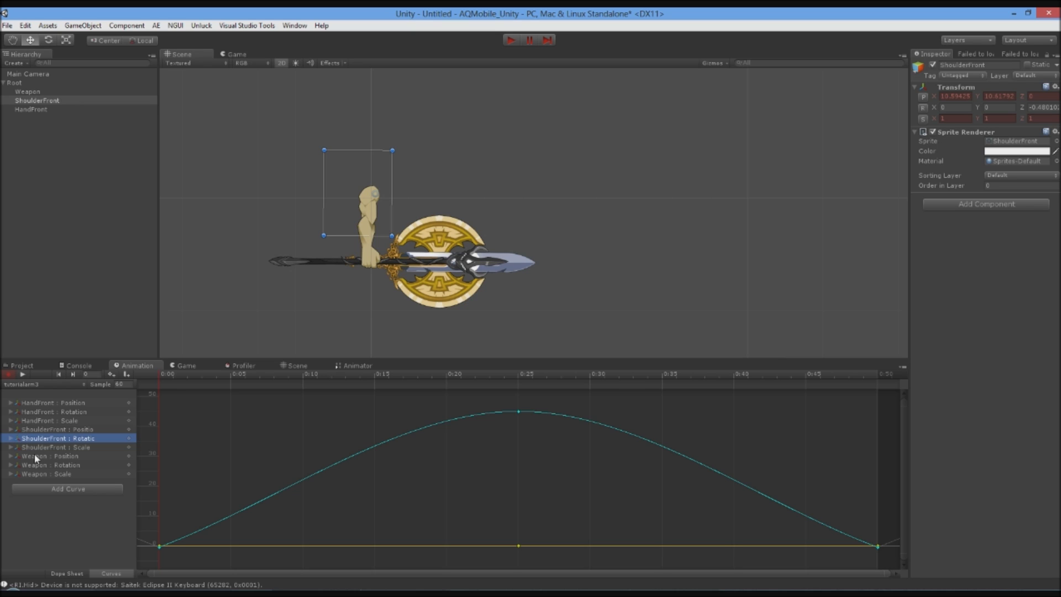
left_click(11, 456)
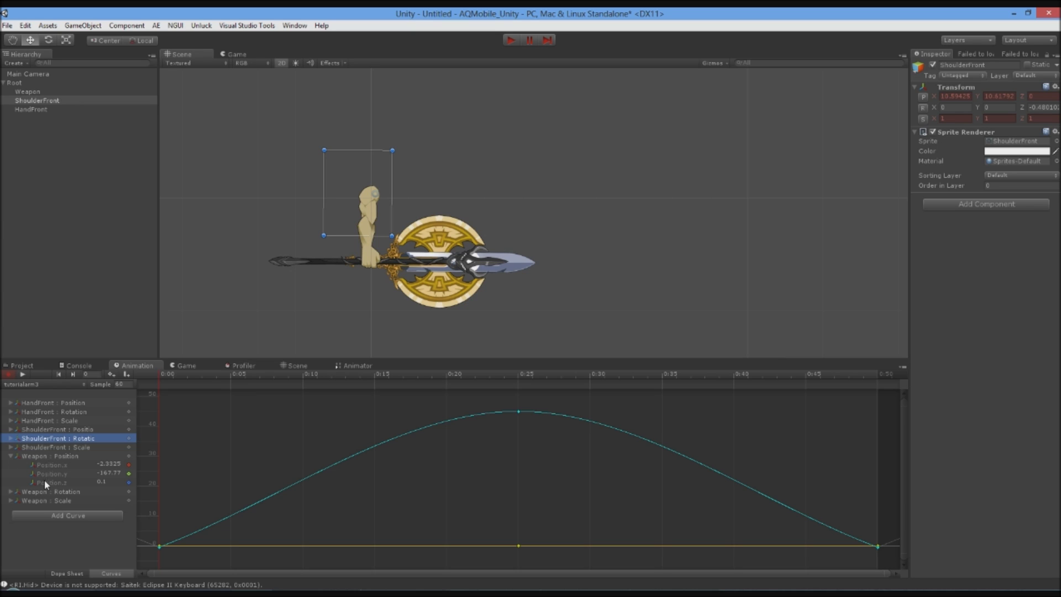
left_click(11, 403)
left_click(10, 447)
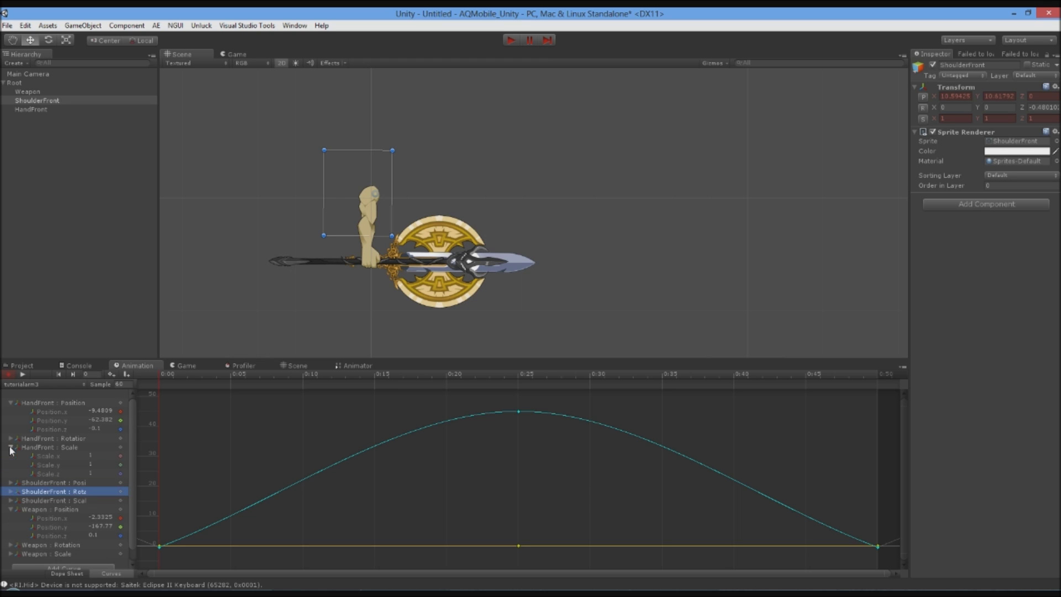
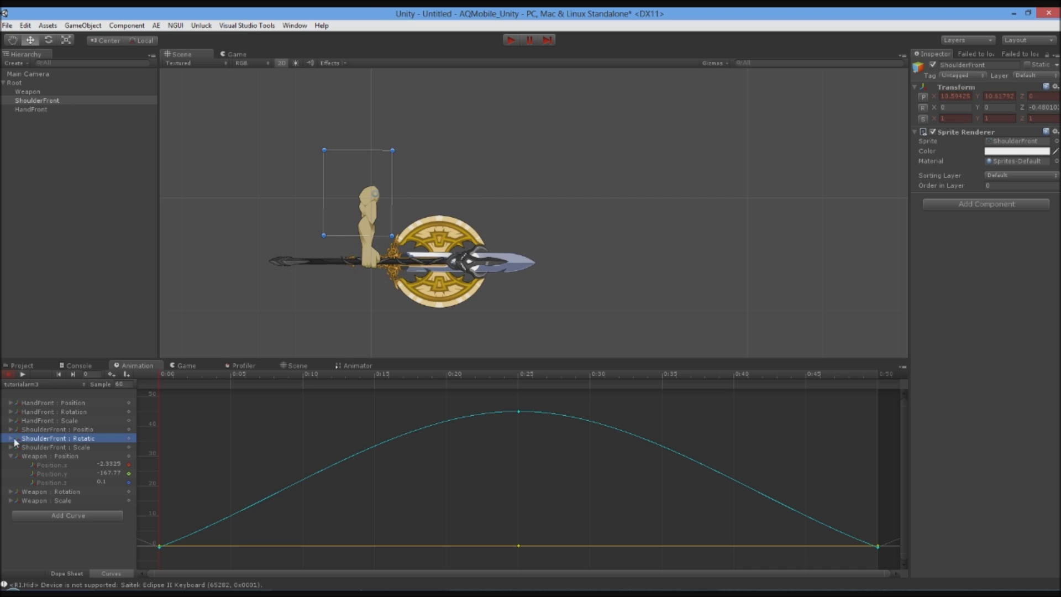
left_click(11, 457)
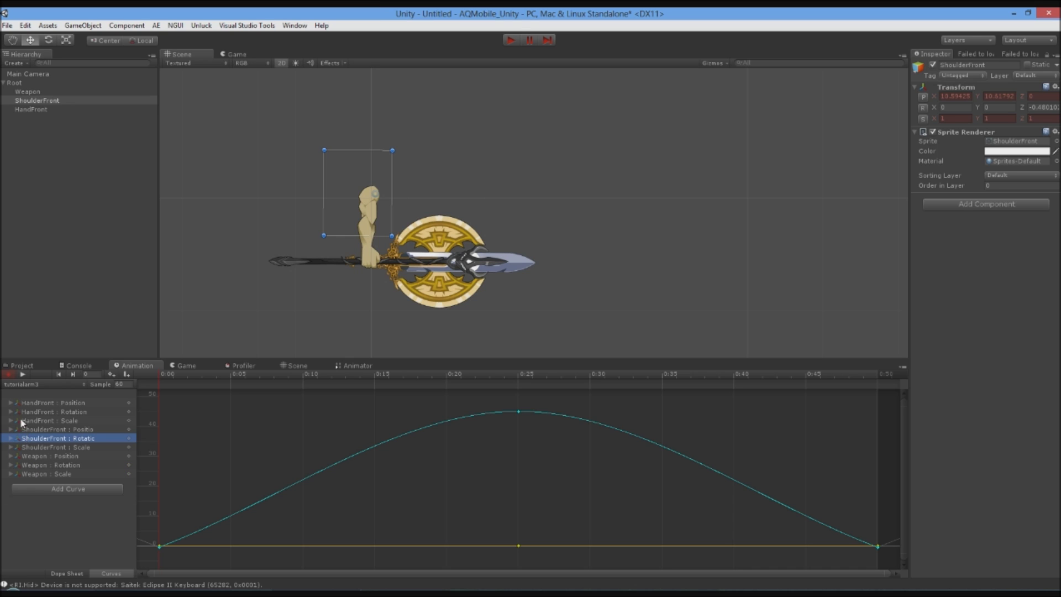
Step: Show the curves of all HandFront, ShoulderFront and Weapon properties together and preview the animation
left_click(38, 403)
left_click(41, 474, "shift")
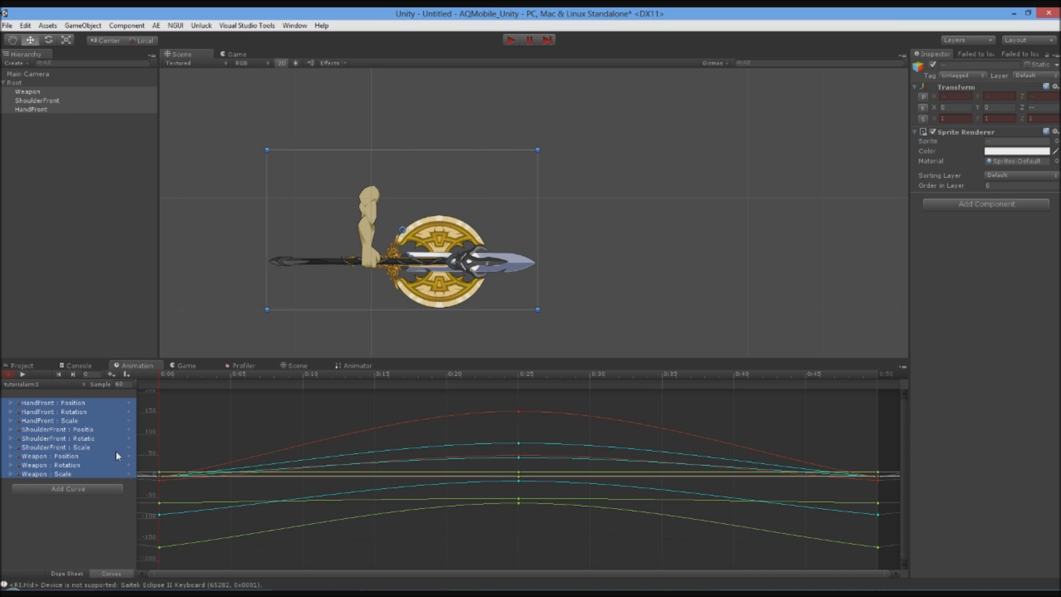
mouse_move(166, 378)
left_mouse_down()
mouse_move(369, 375)
mouse_move(878, 409)
mouse_move(313, 417)
mouse_move(412, 406)
mouse_move(165, 386)
left_mouse_up()
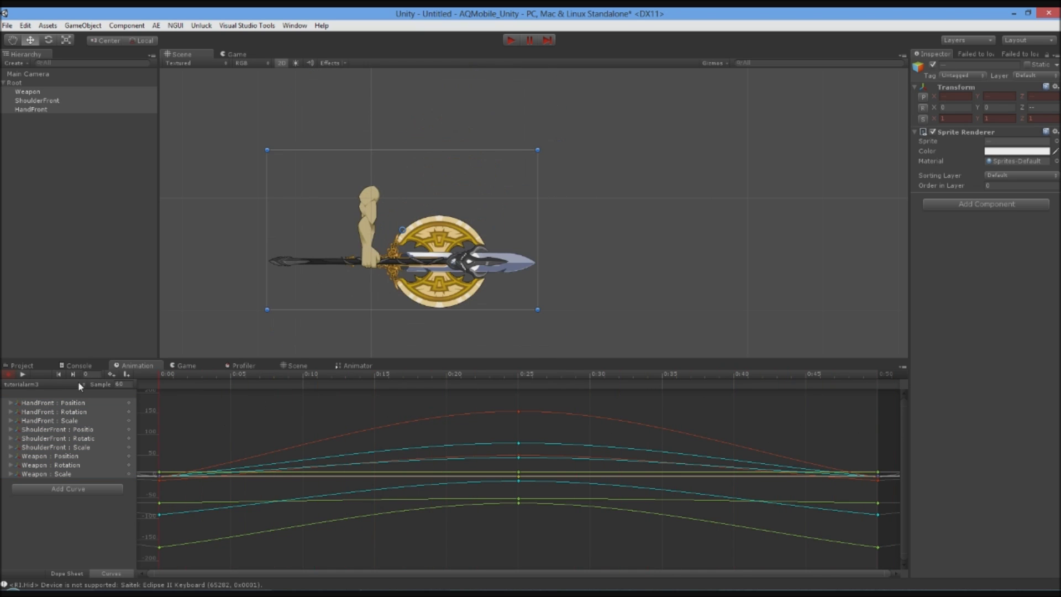
left_click(21, 372)
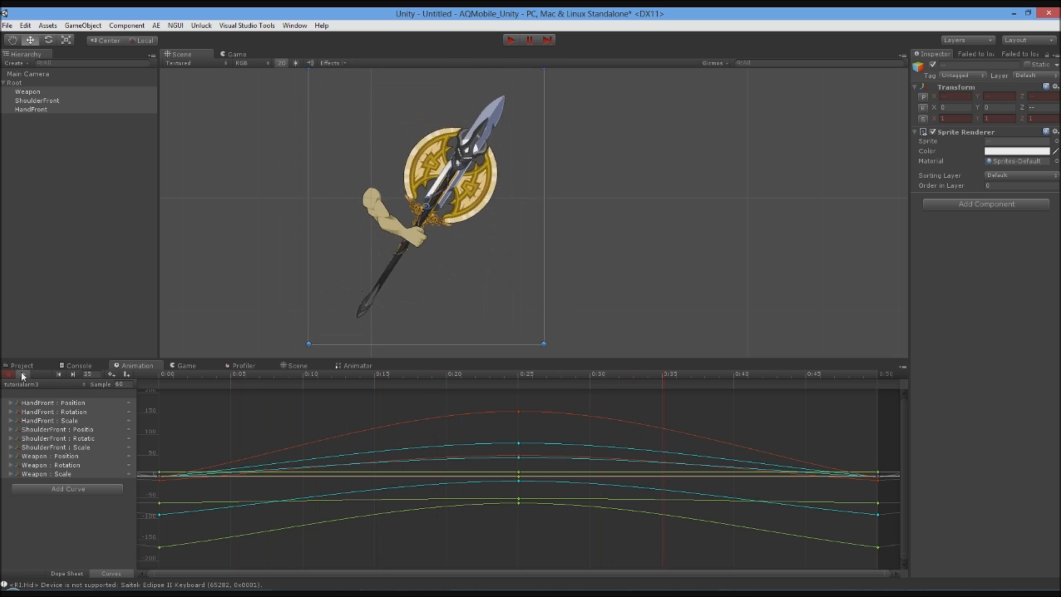
left_click(21, 372)
Step: Set the tangents of all curve keys at frame 0 to Flat
scroll(259, 442, "down", 5)
left_click_drag(207, 433, 139, 567)
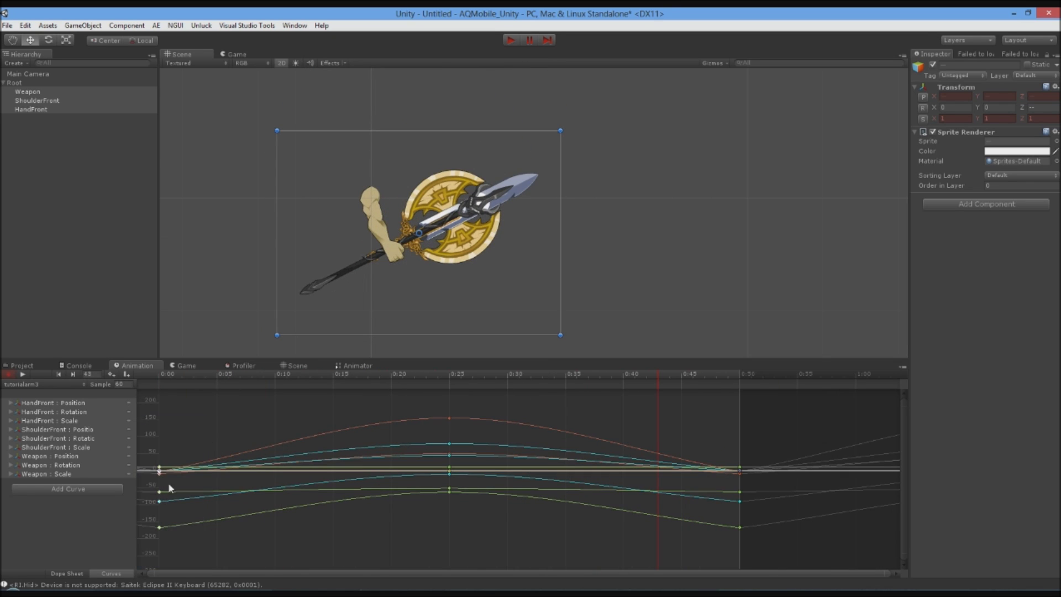
right_click(160, 472)
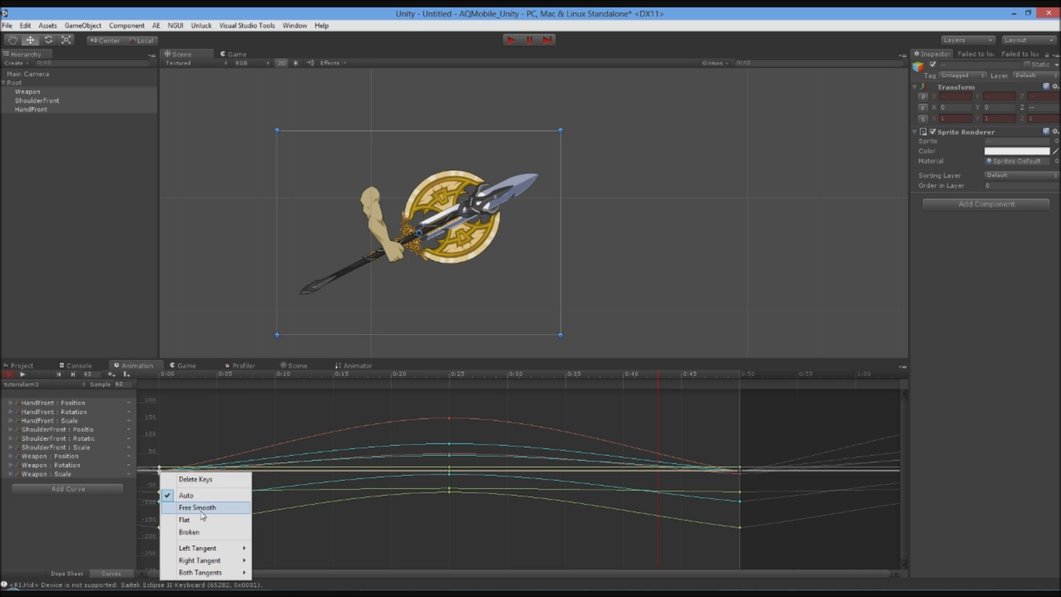
left_click(185, 520)
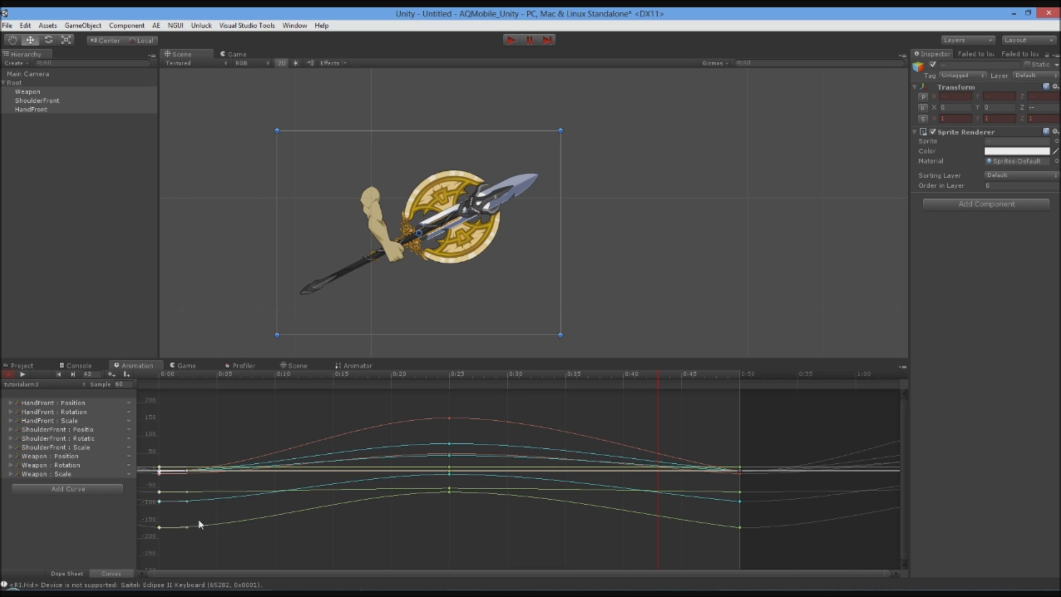
Step: Set the tangents of all curve keys at frame 50 to Flat and preview the smoothed animation
left_click_drag(717, 423, 758, 520)
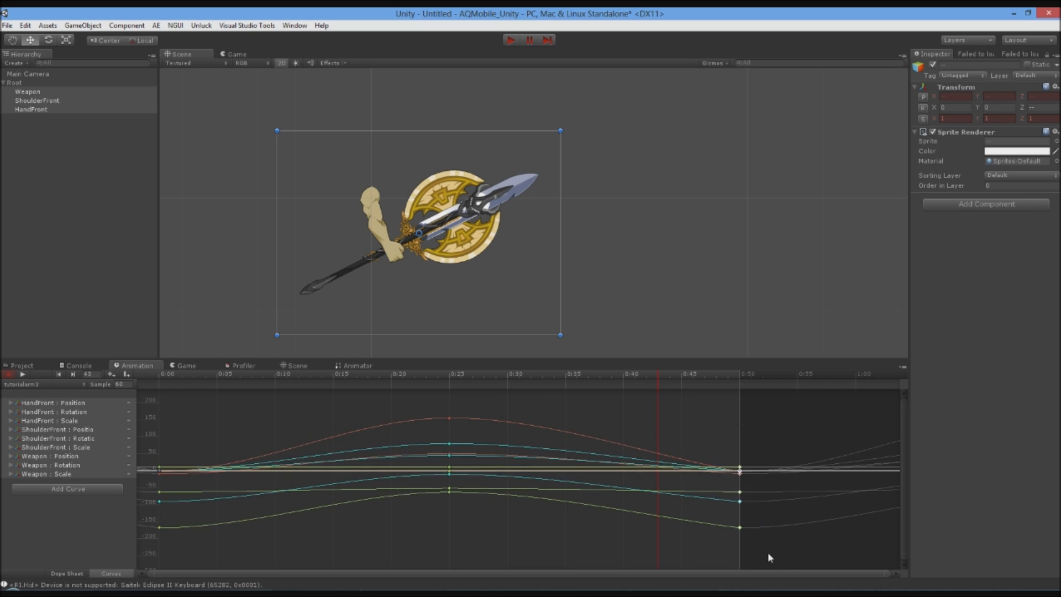
right_click(741, 474)
left_click(765, 520)
left_click(196, 433)
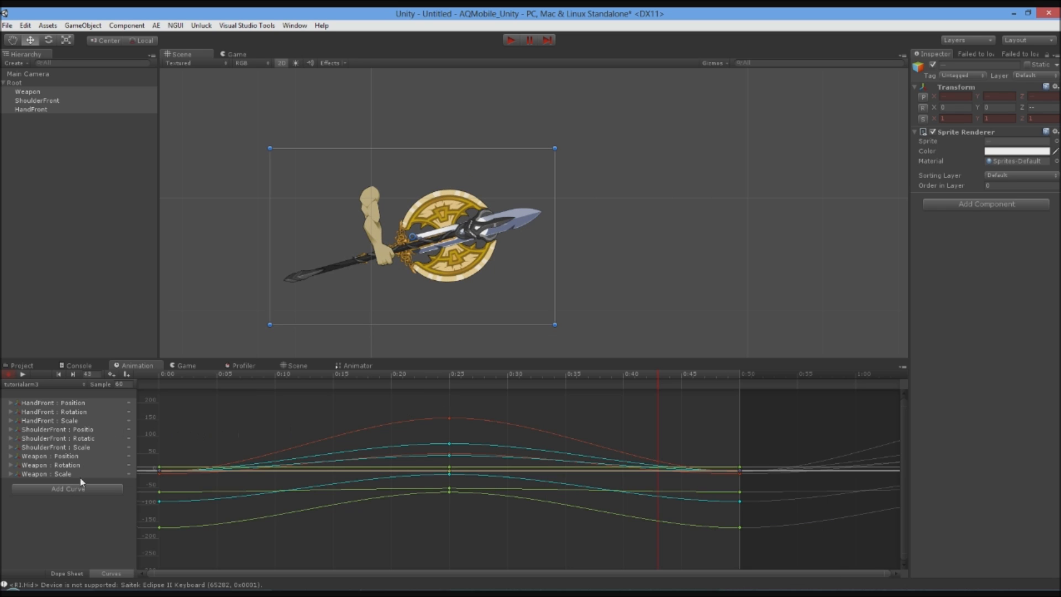
left_click(23, 374)
left_click(23, 374)
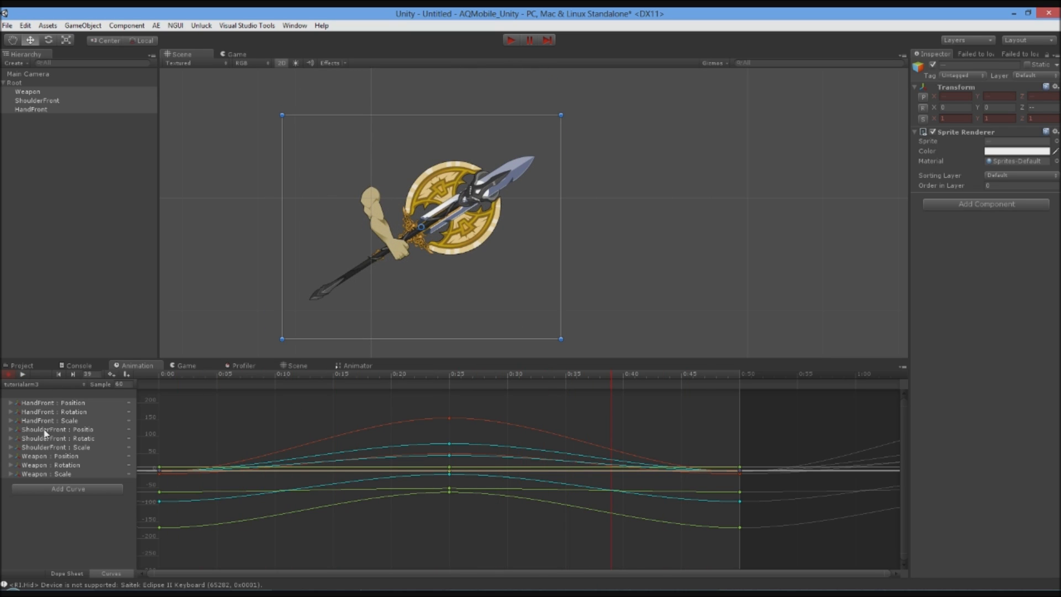
Step: Show only HandFront's Position.y curve and scrub the animation to frame 0 and on to frame 25
left_click(38, 405)
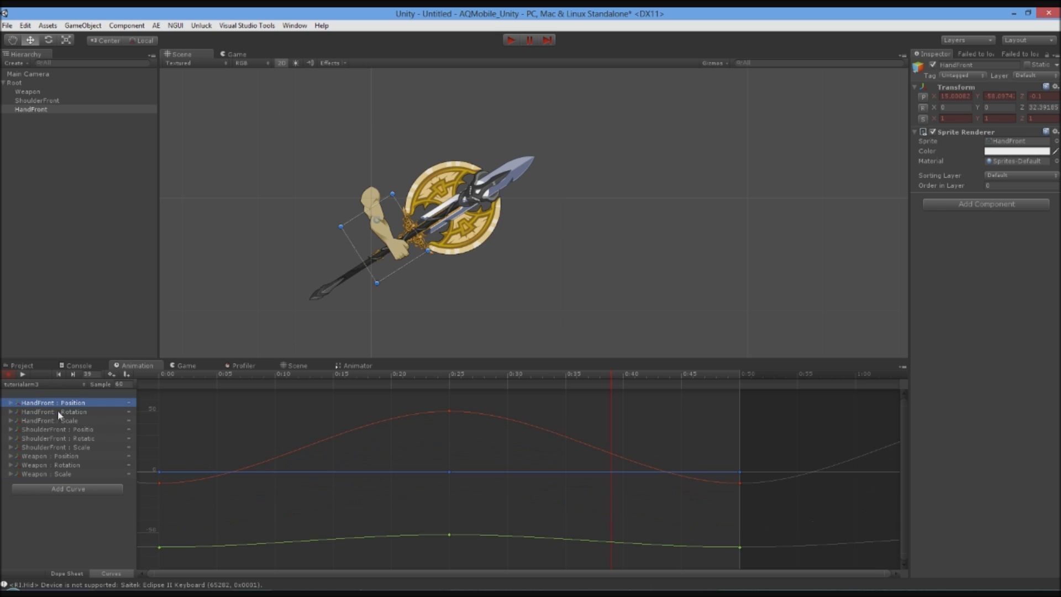
left_click(10, 403)
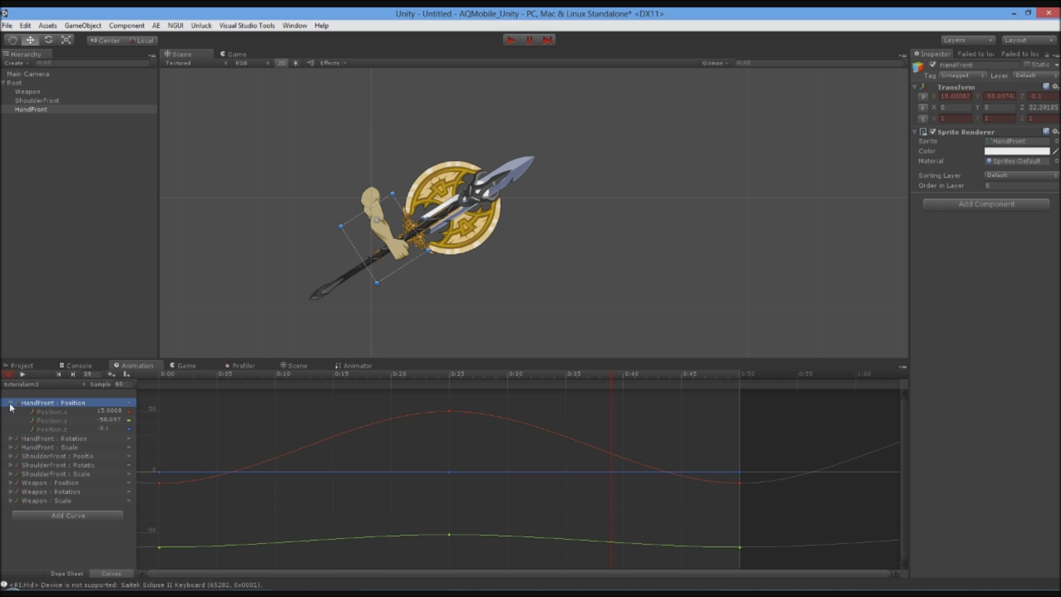
left_click(51, 421)
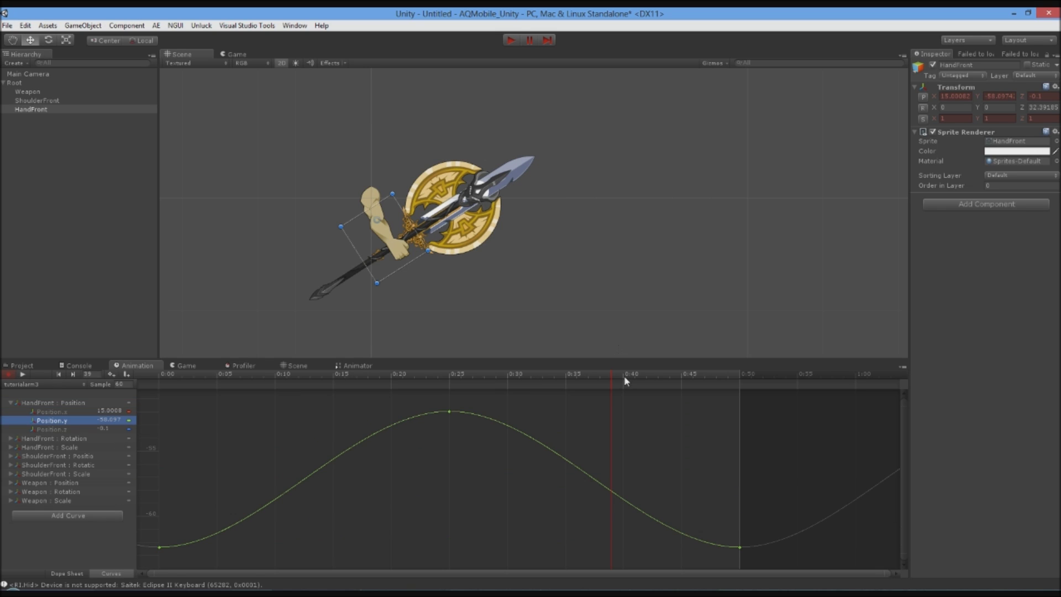
scroll(534, 232, "up", 2)
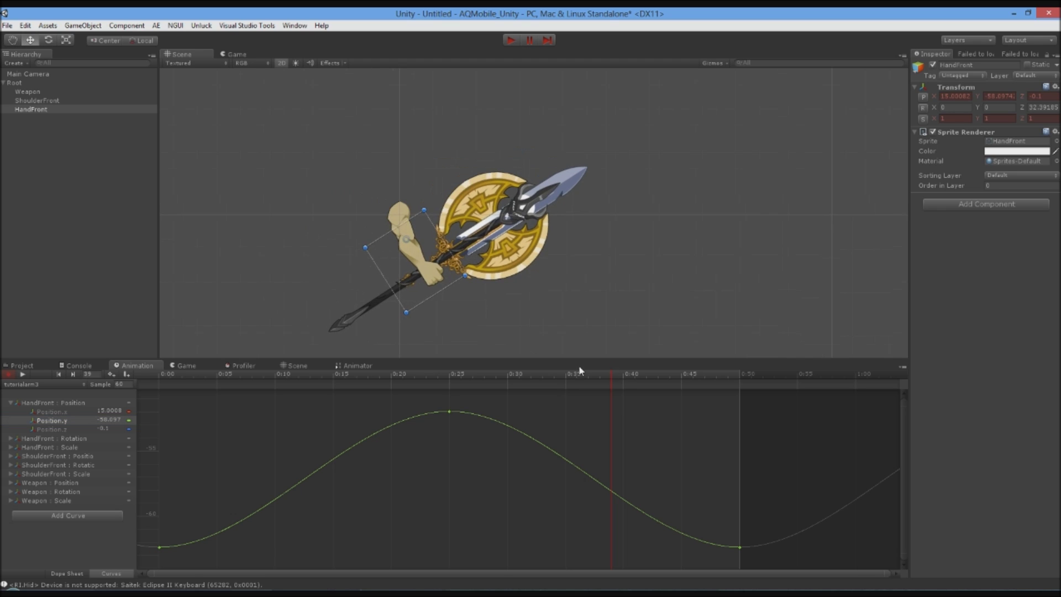
left_click_drag(618, 378, 160, 379)
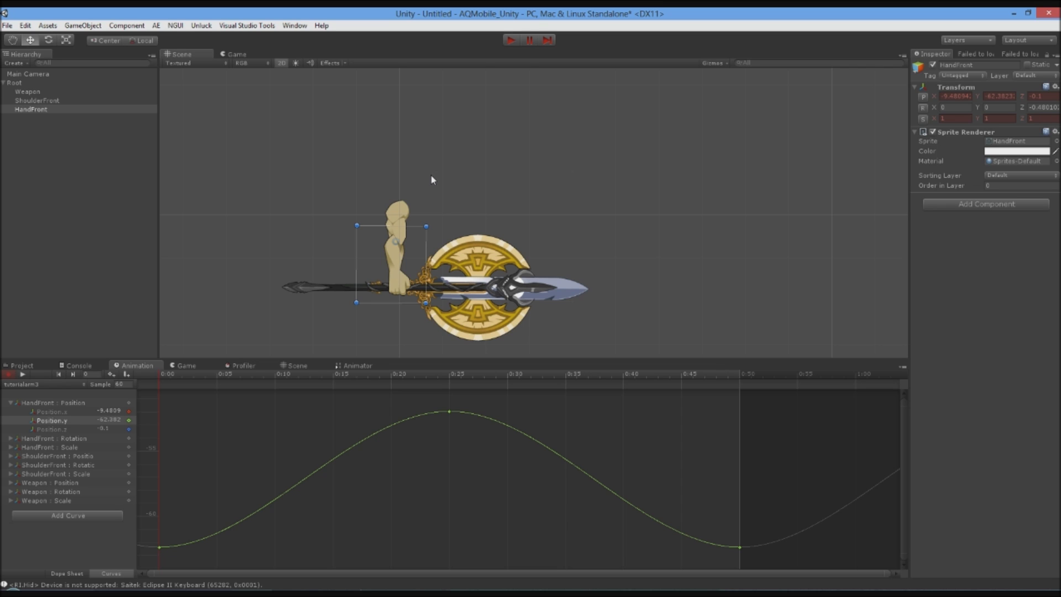
left_click_drag(166, 381, 443, 409)
Step: Try moving the peak key of HandFront's Position.y curve to frame 28 at about -43 and lowering it again
scroll(467, 449, "down", 2)
scroll(467, 448, "down", 2)
mouse_move(367, 356)
left_mouse_down()
mouse_move(202, 356)
mouse_move(367, 370)
left_mouse_up()
scroll(221, 437, "down", 5)
middle_click_drag(254, 457, 226, 486)
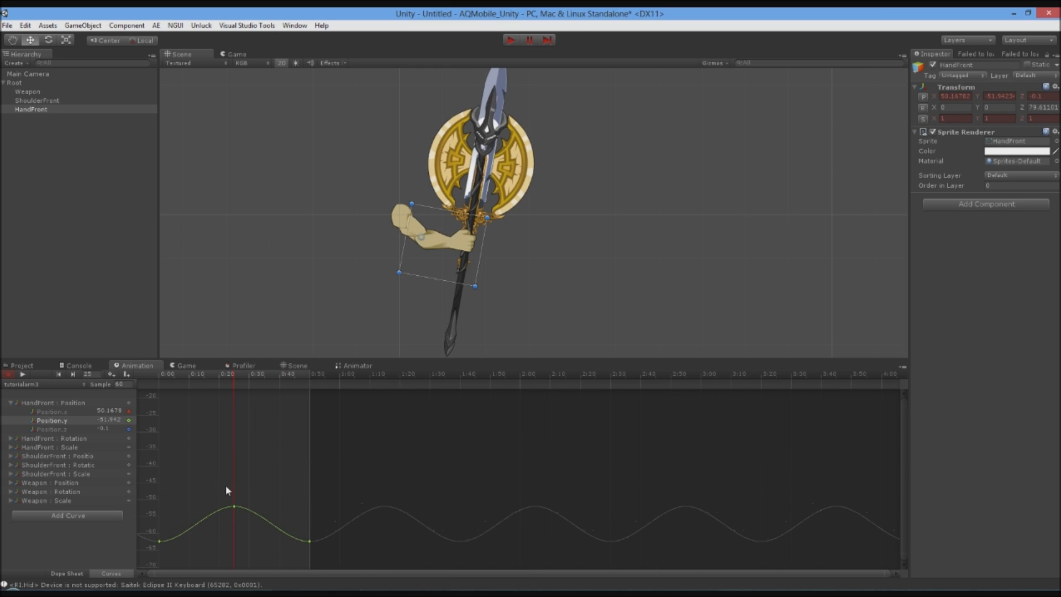
left_click_drag(234, 507, 243, 477)
scroll(243, 475, "down", 6)
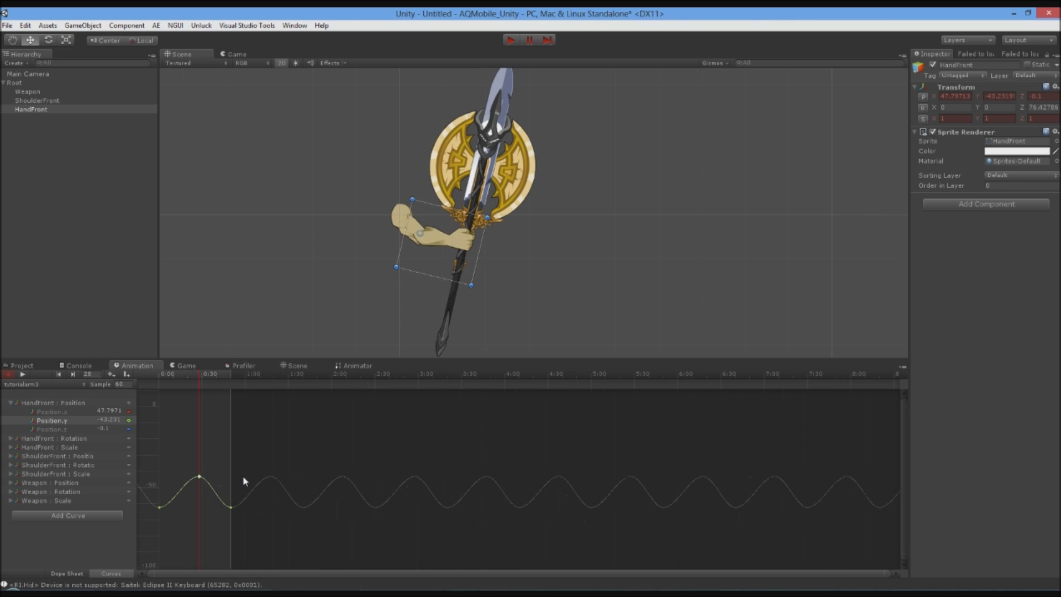
mouse_move(177, 476)
left_mouse_down()
mouse_move(178, 402)
mouse_move(177, 498)
mouse_move(166, 401)
mouse_move(174, 481)
mouse_move(179, 310)
mouse_move(181, 561)
mouse_move(173, 169)
mouse_move(180, 372)
mouse_move(168, 529)
mouse_move(178, 394)
mouse_move(178, 425)
mouse_move(190, 434)
mouse_move(173, 467)
left_mouse_up()
scroll(173, 468, "up", 5)
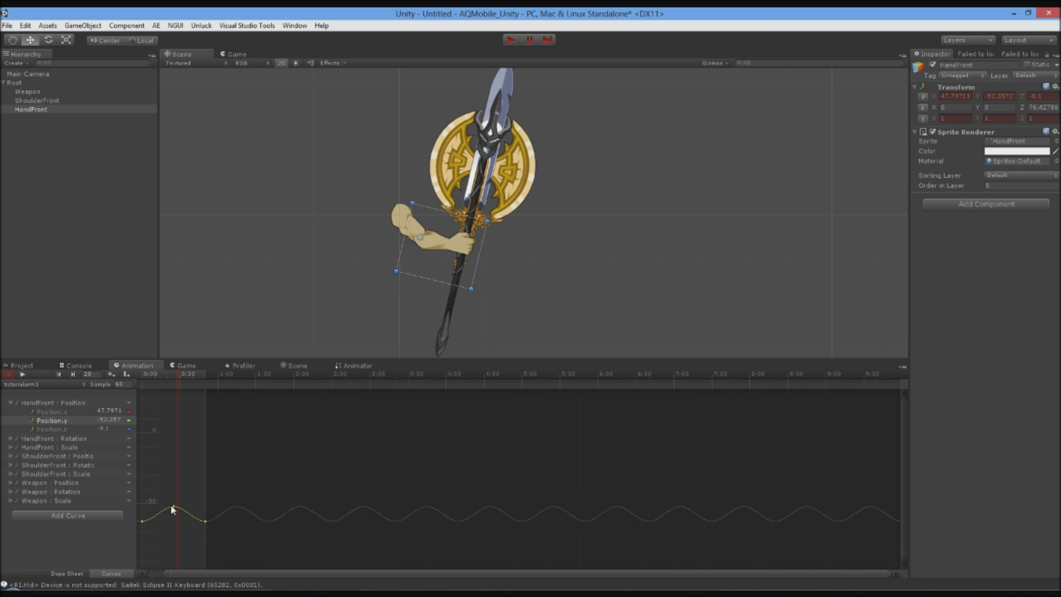
Step: Examine HandFront's Position.x curve with the poses at frames 25 and 0, and collapse the HandFront Position property
key("f")
left_click(52, 412)
scroll(224, 472, "down", 4)
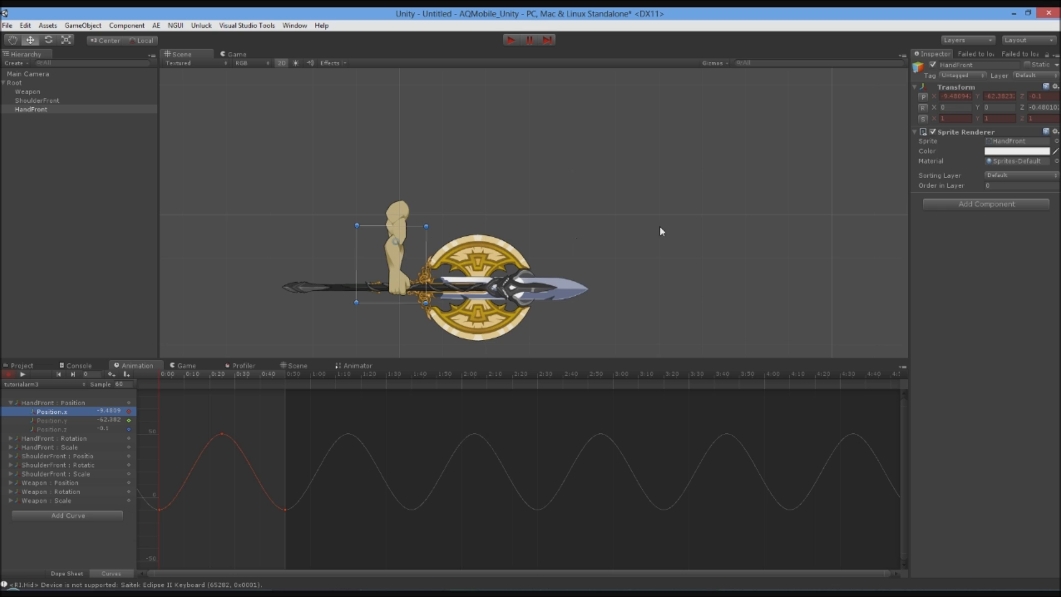
mouse_move(222, 432)
left_mouse_down()
mouse_move(224, 512)
mouse_move(234, 435)
mouse_move(237, 535)
mouse_move(239, 431)
mouse_move(241, 554)
mouse_move(225, 380)
mouse_move(218, 542)
mouse_move(222, 356)
mouse_move(224, 559)
mouse_move(222, 433)
left_mouse_up()
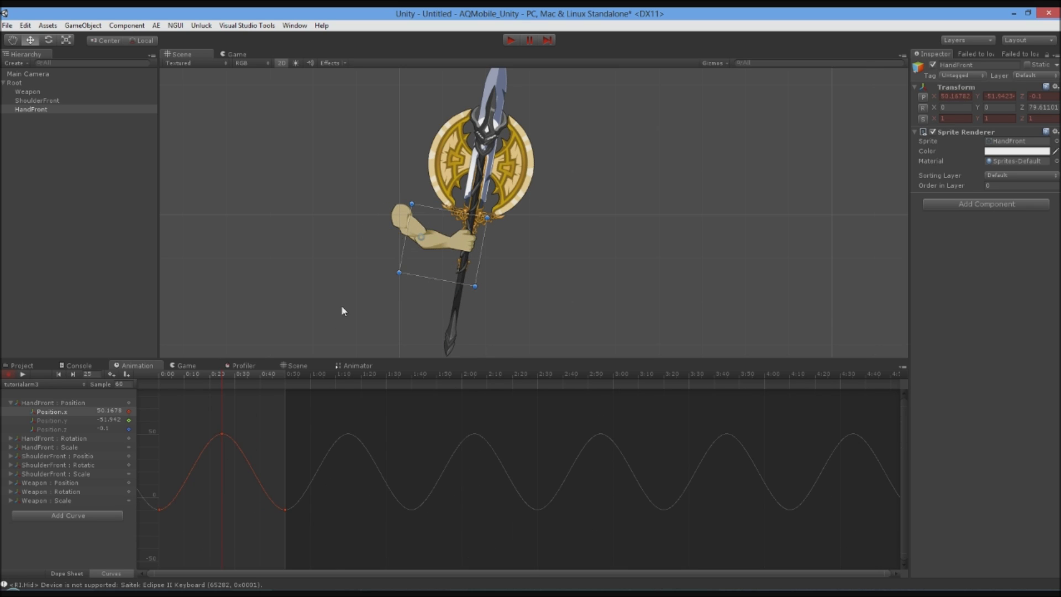
left_click(11, 402)
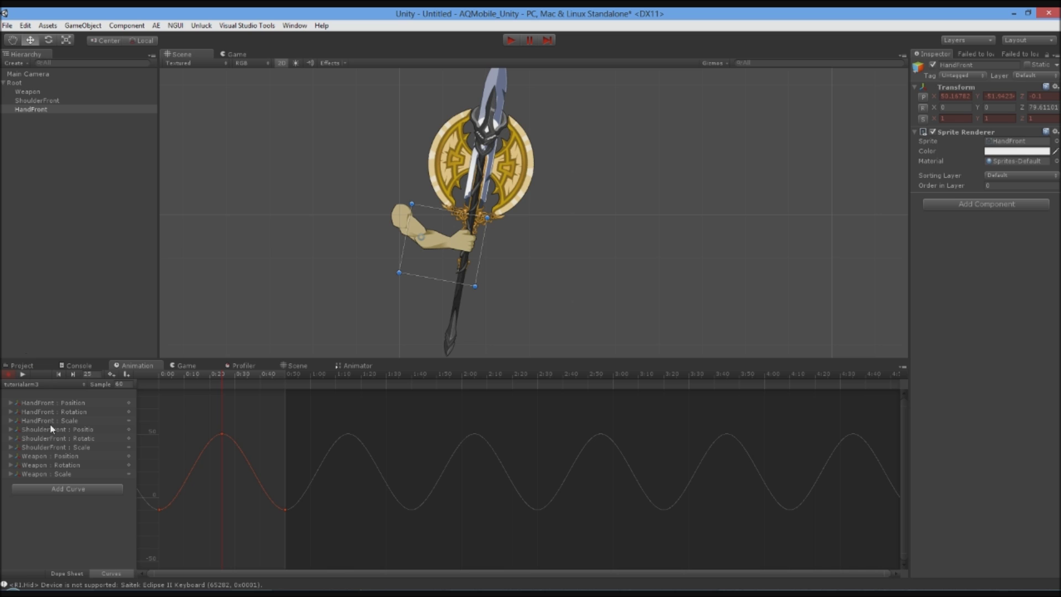
left_click_drag(220, 376, 91, 469)
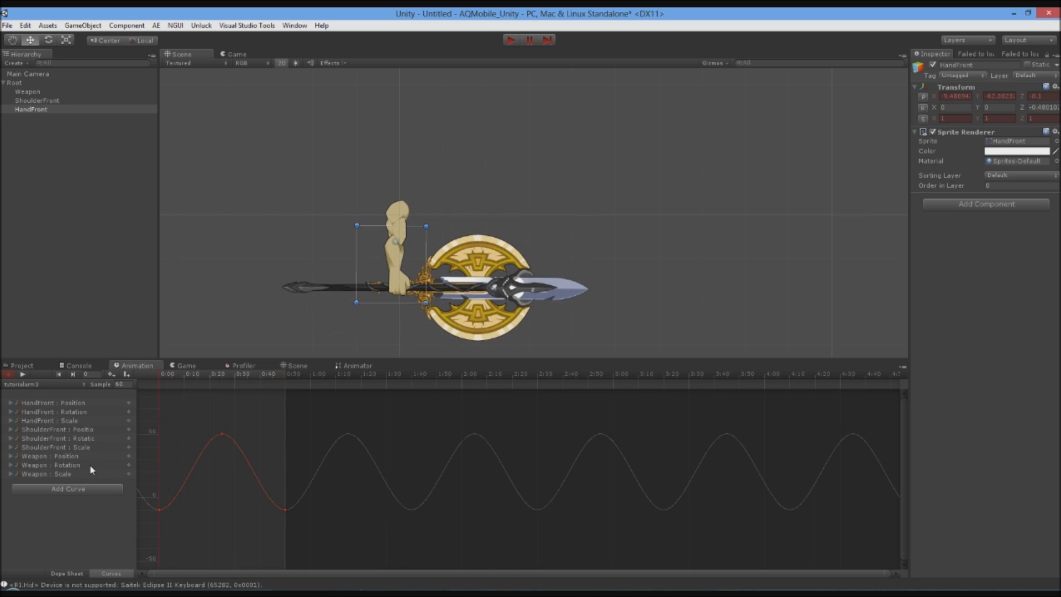
Step: Show the Weapon Position curves, select all their keys at frame 25 and move the playhead to that frame
left_click(47, 456)
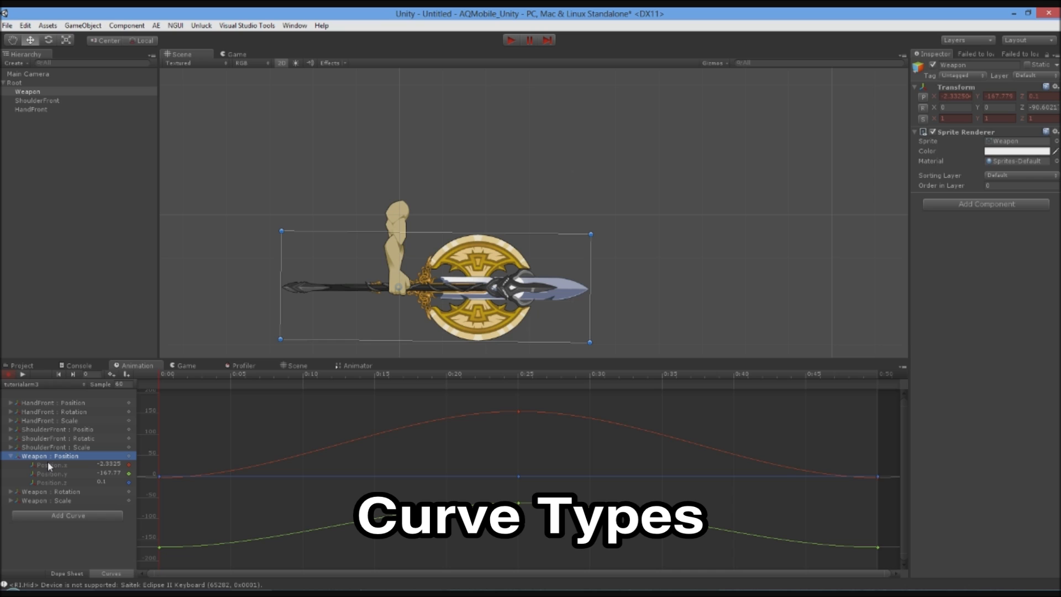
left_click(367, 445)
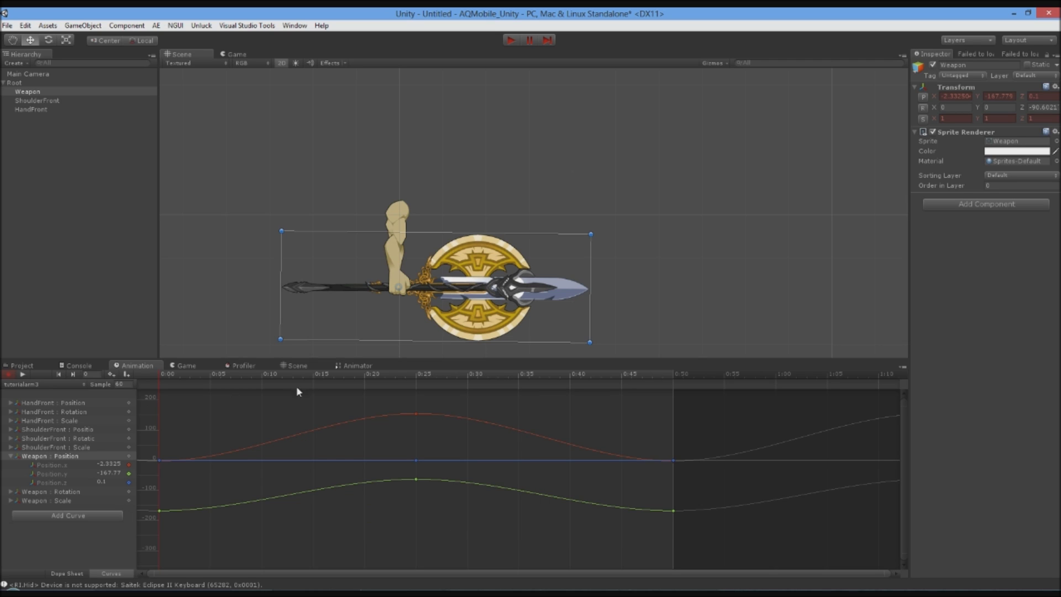
left_click_drag(395, 398, 431, 503)
right_click(416, 414)
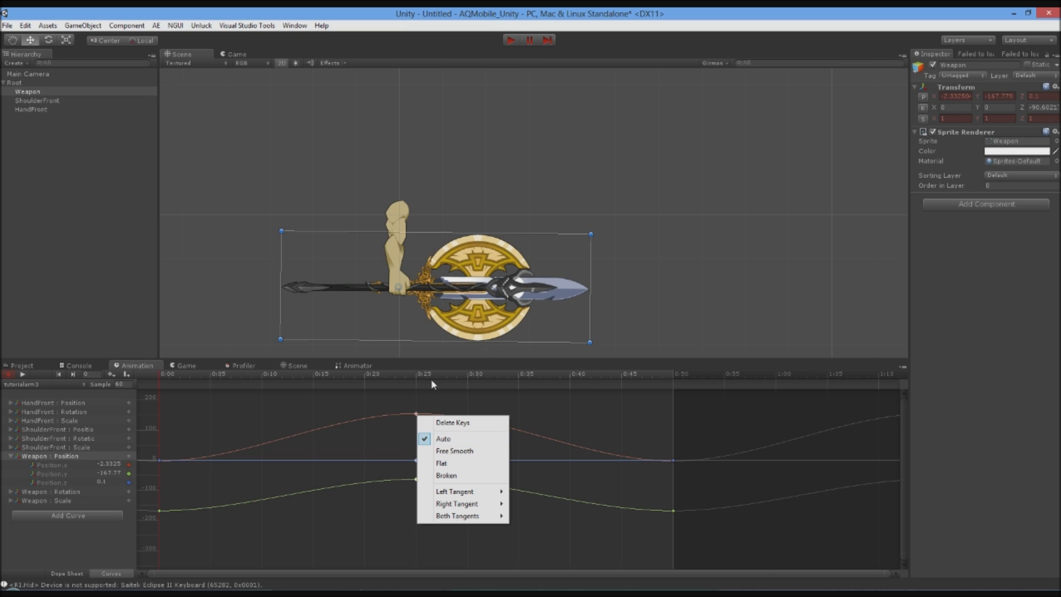
left_click(416, 376)
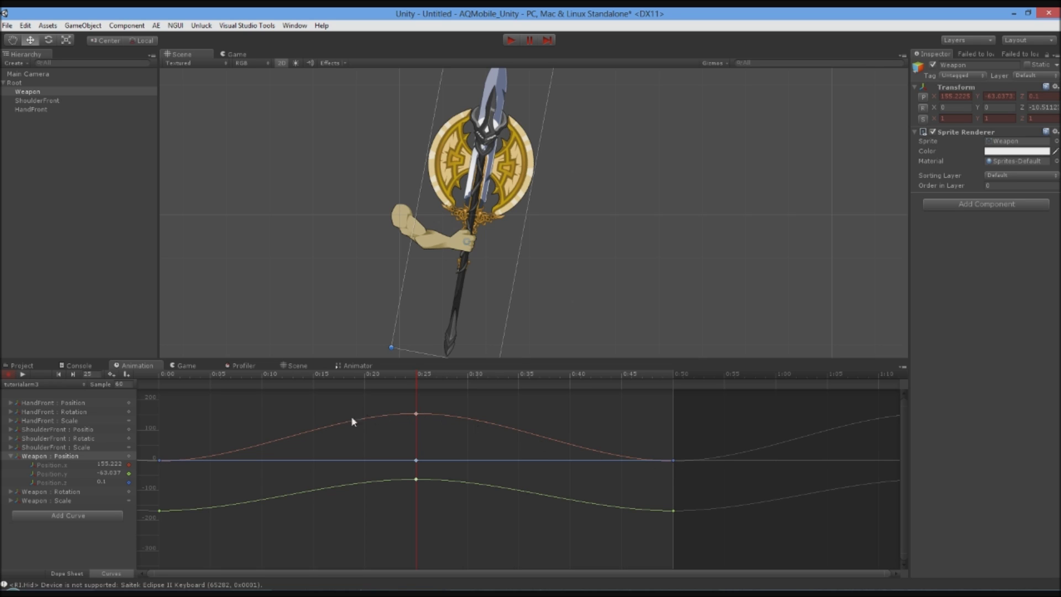
Step: Set both tangents of the Weapon Position keys at frame 25 to Linear
right_click(415, 413)
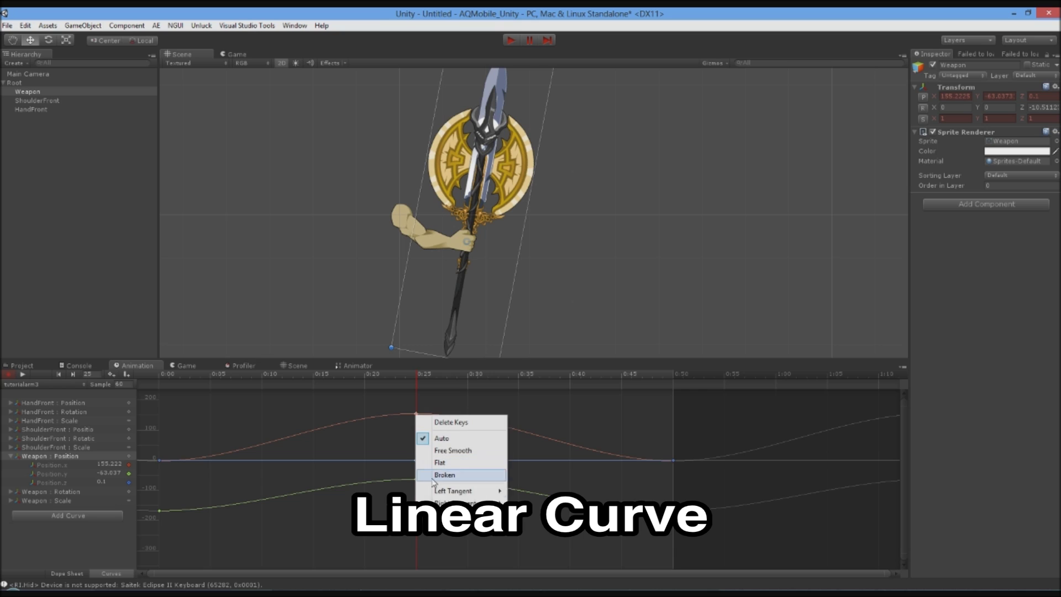
mouse_move(426, 515)
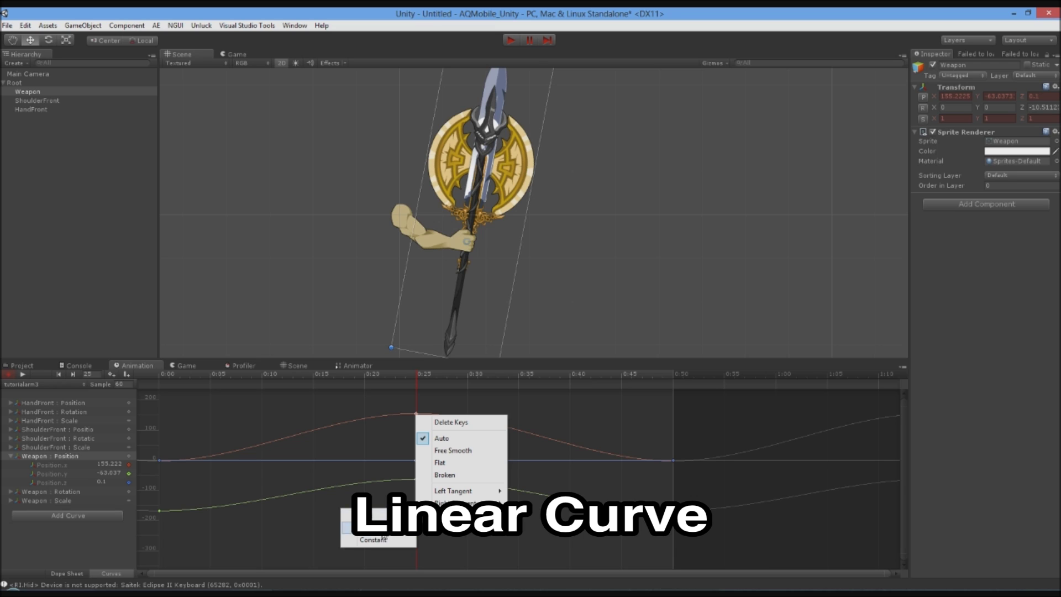
left_click(373, 528)
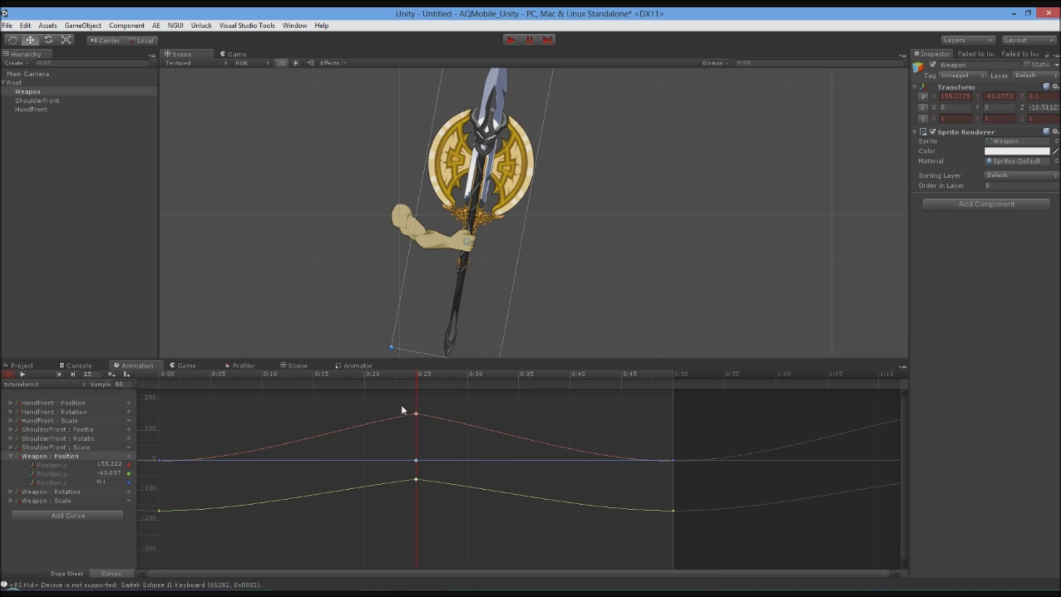
Step: Set the Weapon Position keys at frame 25 to Free Smooth and tilt the tangent of the Position.y key upward
right_click(416, 460)
left_click(453, 495)
mouse_move(442, 413)
left_mouse_down()
mouse_move(442, 429)
mouse_move(449, 396)
mouse_move(453, 413)
left_mouse_up()
left_click_drag(445, 479, 443, 473)
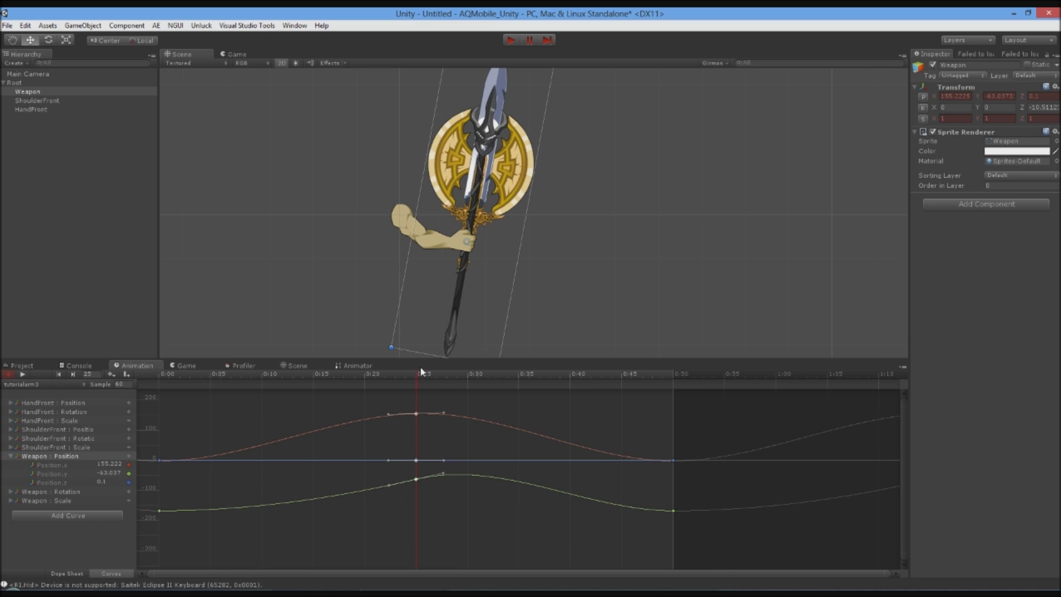
Step: Set the Weapon Position keys at frame 25 to Flat and return them to Auto
right_click(415, 460)
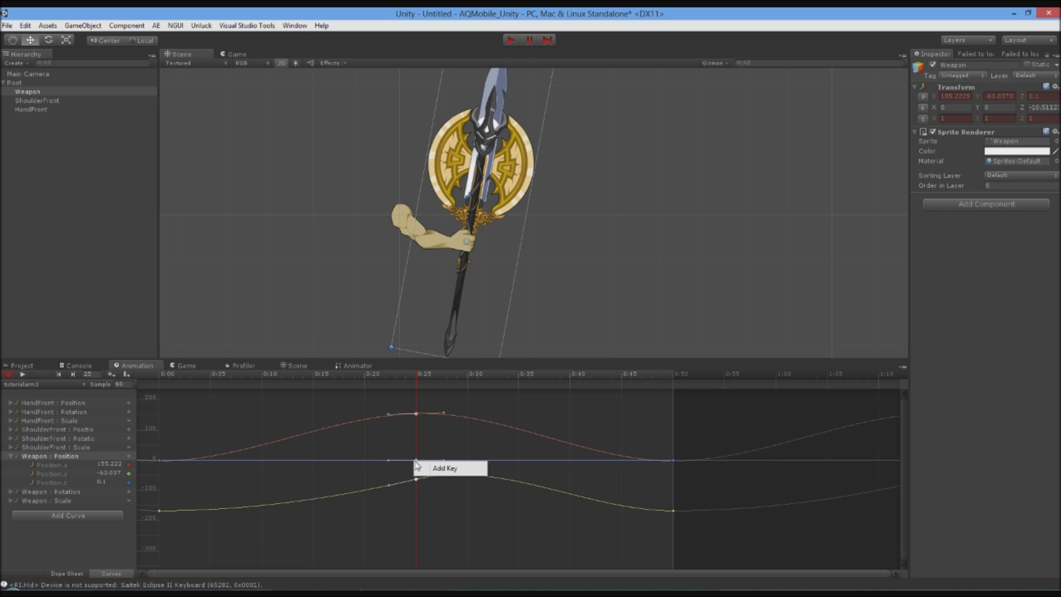
right_click(418, 414)
left_click(448, 464)
right_click(417, 413)
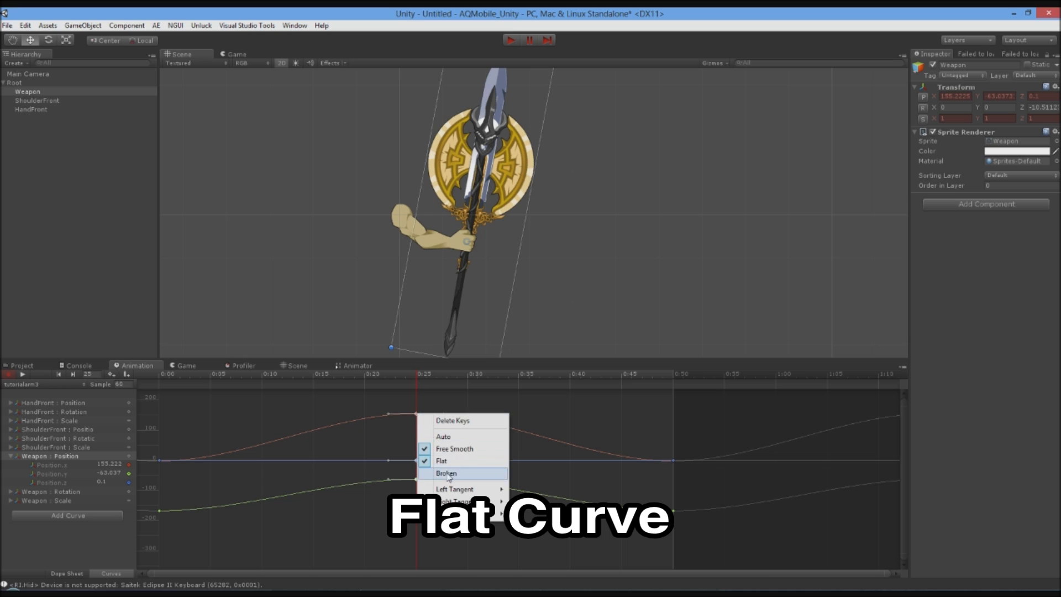
left_click(440, 436)
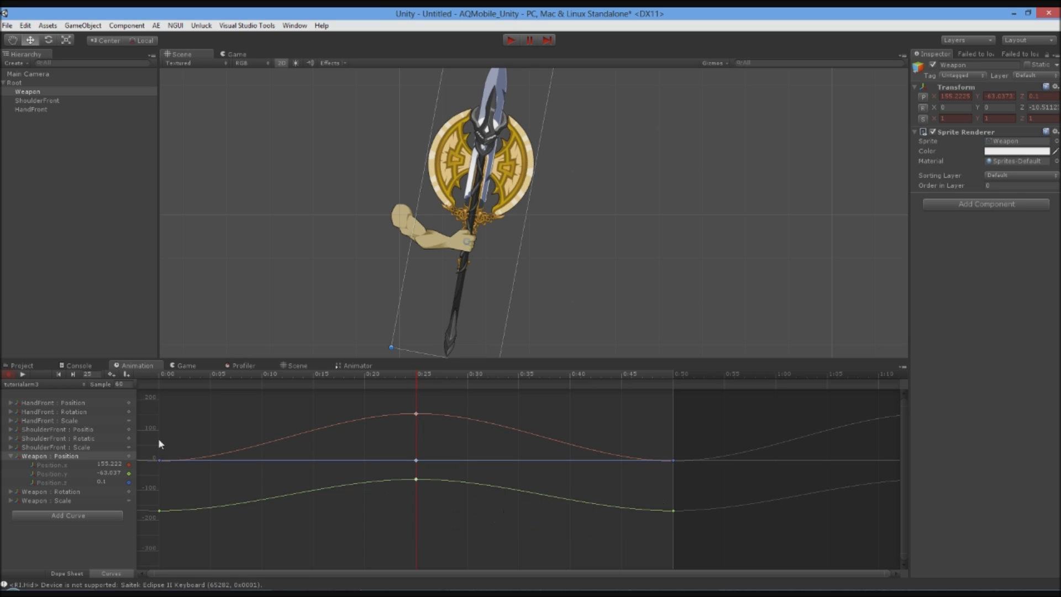
Step: Move the Weapon Position keys at frame 50 to frame 29 and set the frame 25 keys to Flat
left_click_drag(640, 424, 680, 517)
left_click_drag(675, 463, 456, 463)
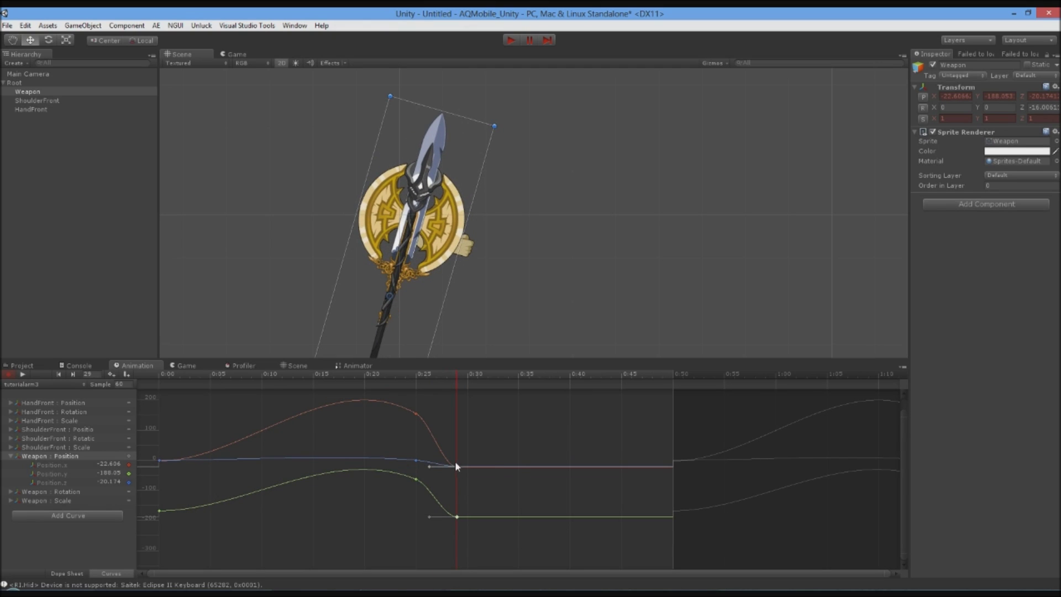
left_click_drag(402, 396, 424, 498)
right_click(416, 461)
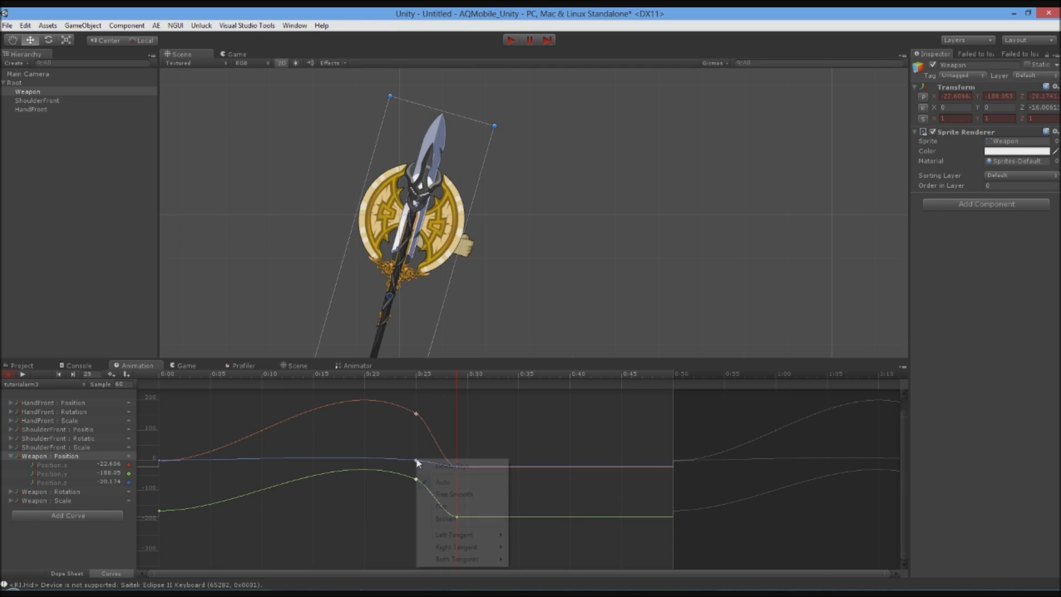
left_click(423, 424)
left_click_drag(424, 411, 407, 446)
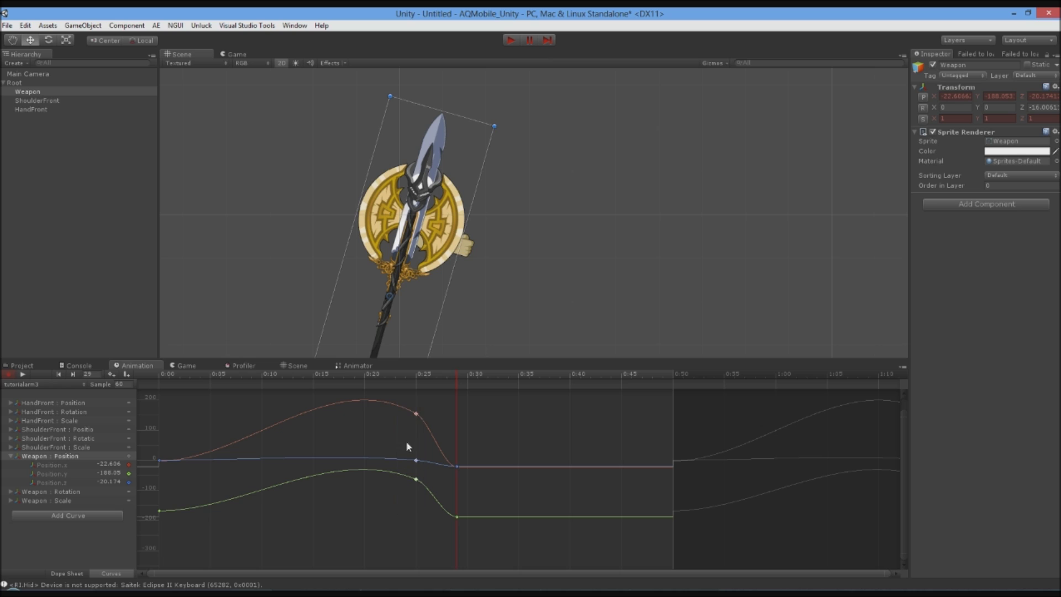
right_click(416, 413)
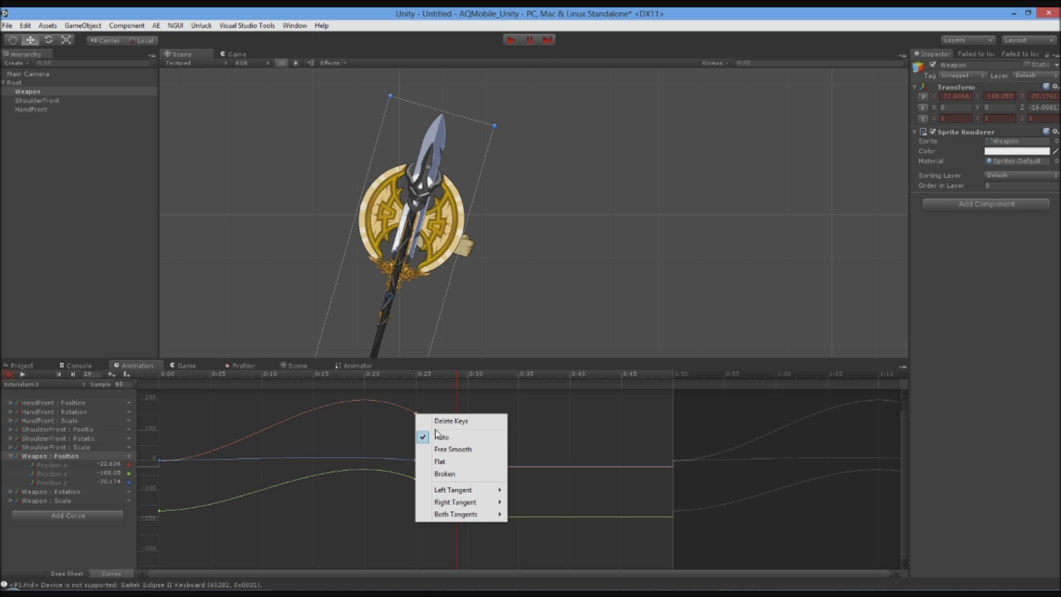
left_click(442, 461)
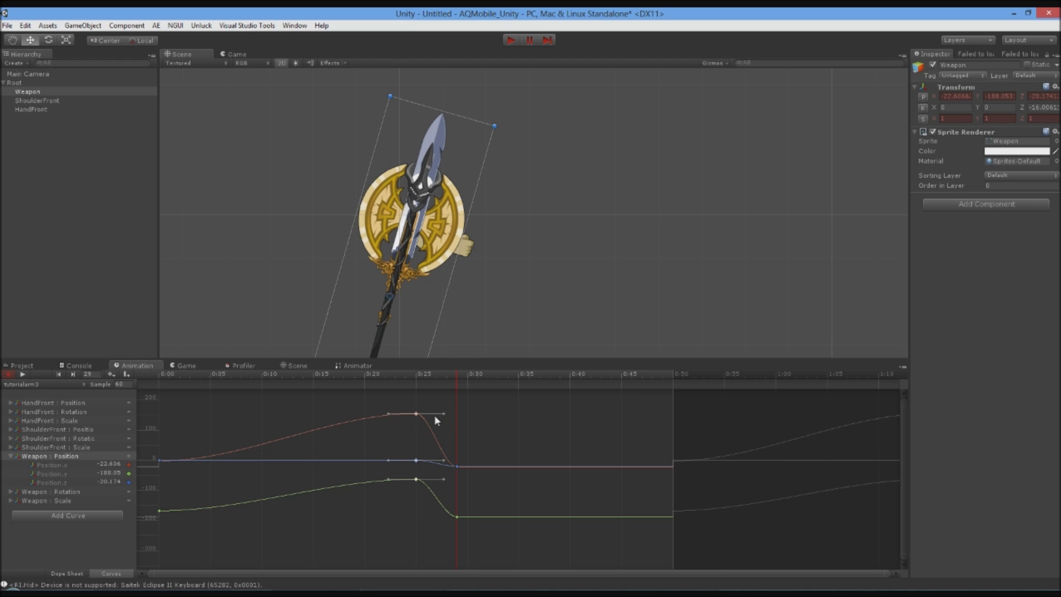
Step: Set the Weapon Position keys at frame 25 to Free Smooth and try tilting the Position.x and Position.y tangent handles
right_click(417, 414)
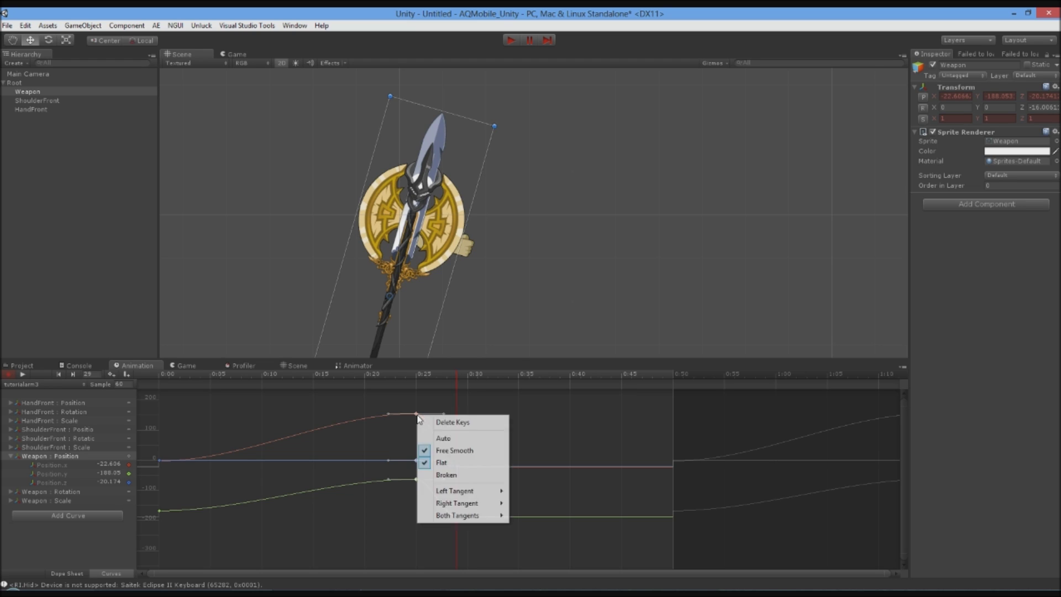
left_click(463, 452)
left_click(416, 413)
left_click_drag(444, 413, 439, 422)
left_click(438, 422)
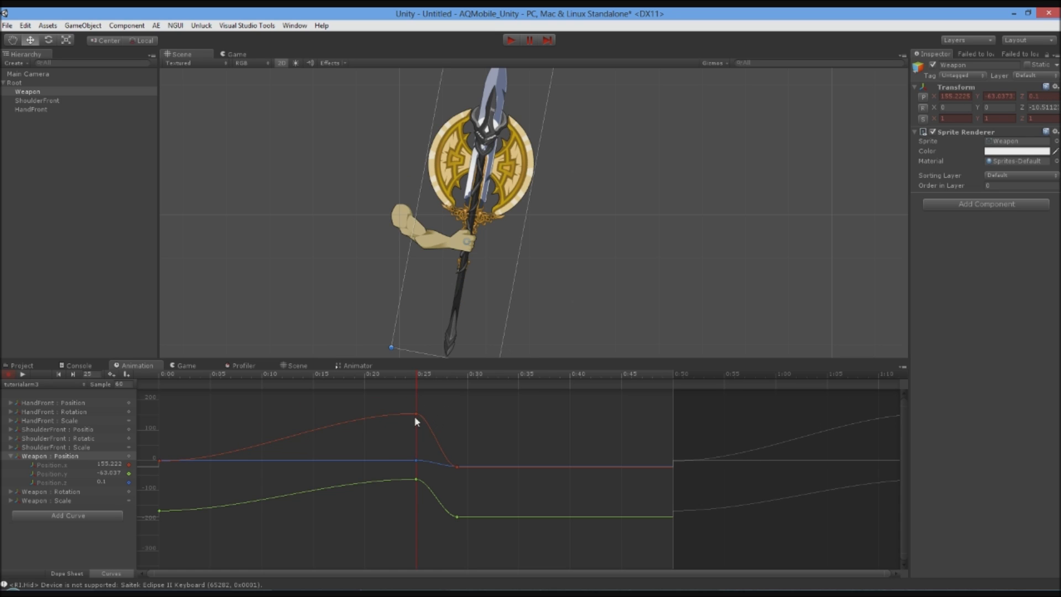
left_click(416, 478)
left_click_drag(443, 480, 442, 501)
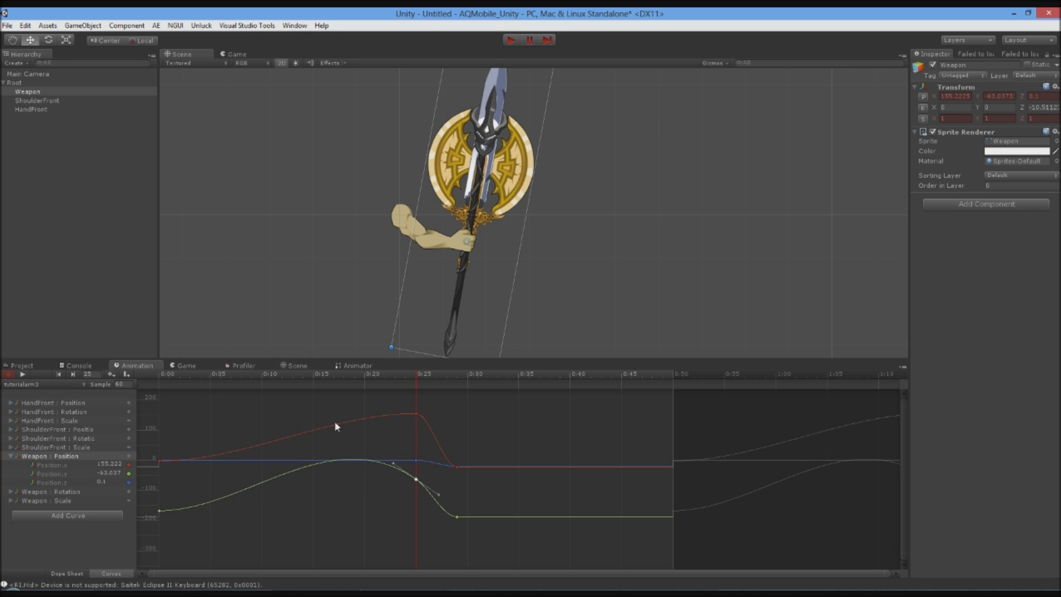
left_click_drag(445, 398, 380, 509)
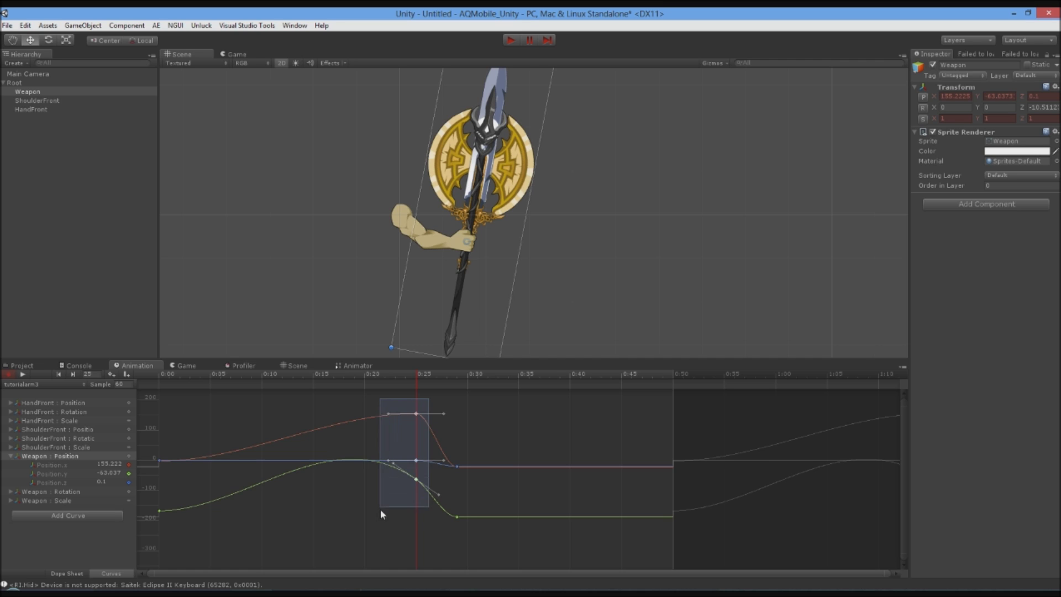
left_click_drag(445, 418, 452, 402)
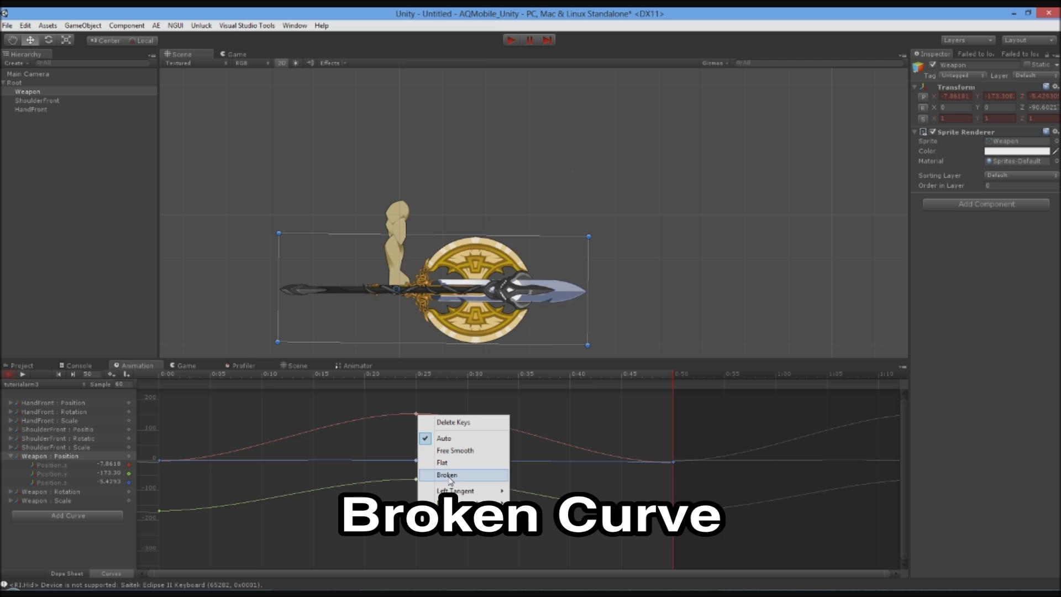
Step: Select all Weapon Position keys at frame 25 and set their tangents to Broken
left_click(390, 400)
left_click_drag(392, 402, 427, 478)
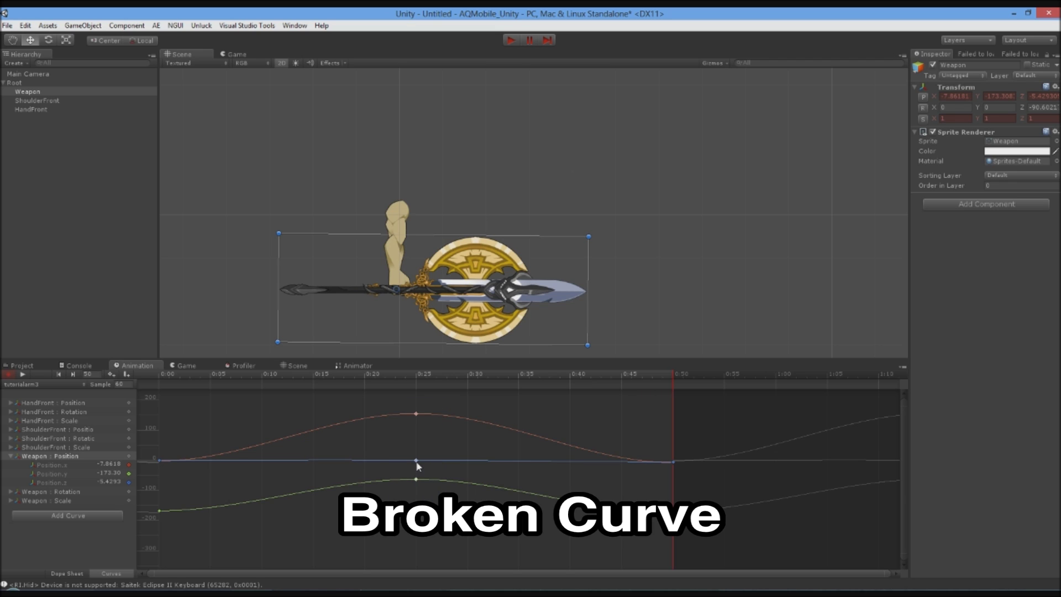
right_click(416, 462)
left_click(451, 521)
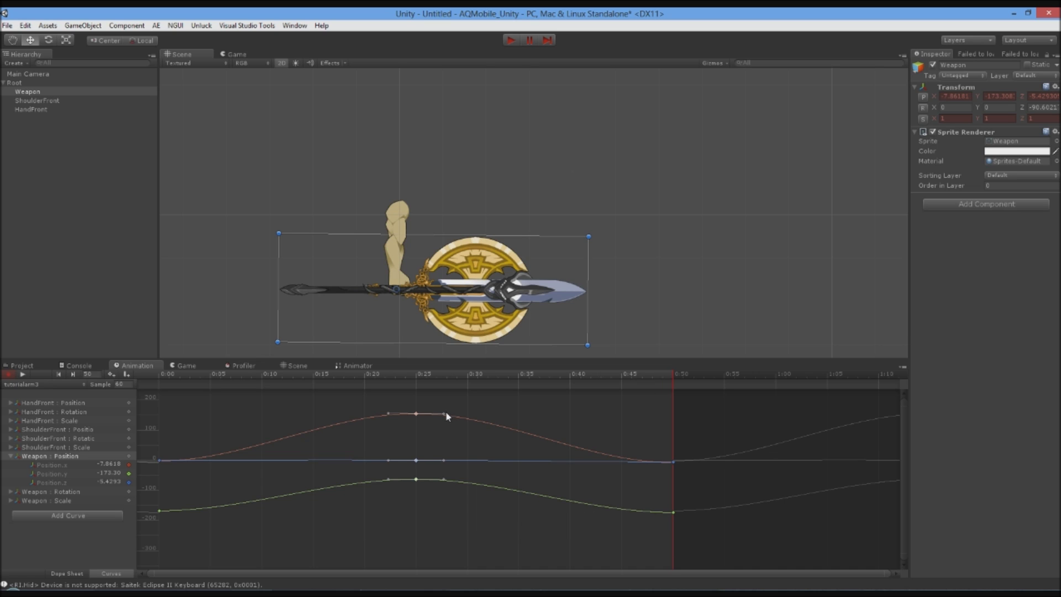
Step: Try tilting the incoming and outgoing tangent handles of the Position.x key at frame 25 independently to form a sharp peak
left_click(446, 415)
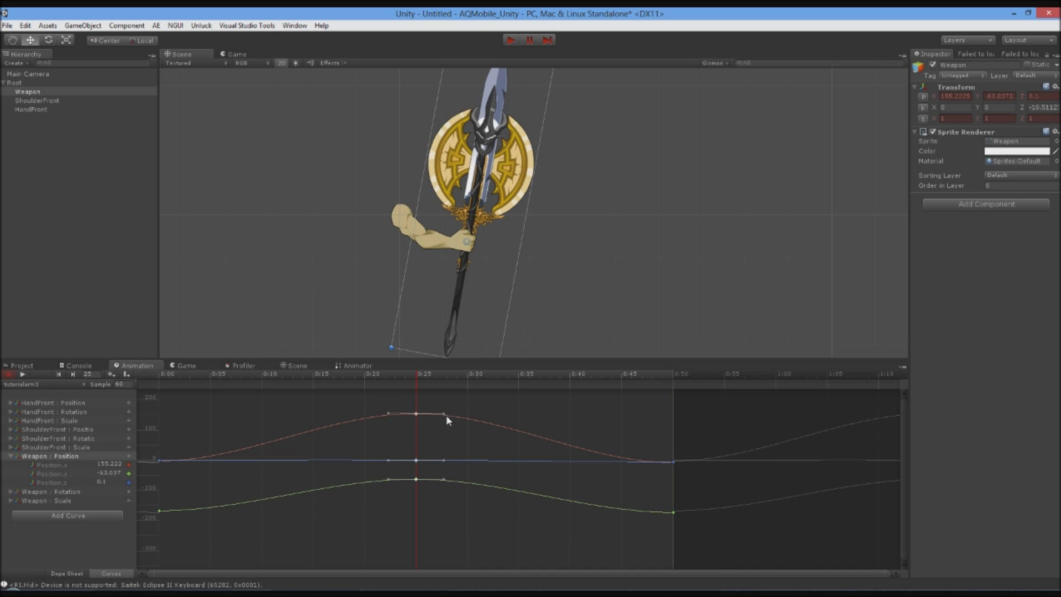
left_click_drag(446, 416, 395, 401)
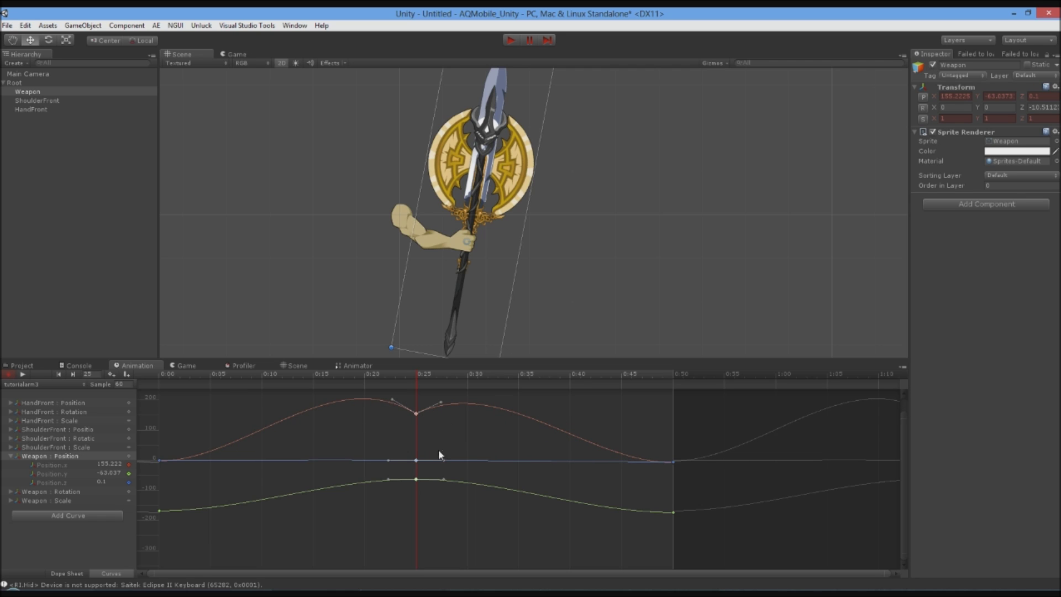
left_click_drag(441, 402, 435, 434)
mouse_move(392, 400)
left_mouse_down()
mouse_move(390, 410)
mouse_move(397, 399)
left_mouse_up()
left_click_drag(437, 434, 441, 423)
left_click_drag(394, 398, 392, 400)
left_click_drag(442, 425, 450, 423)
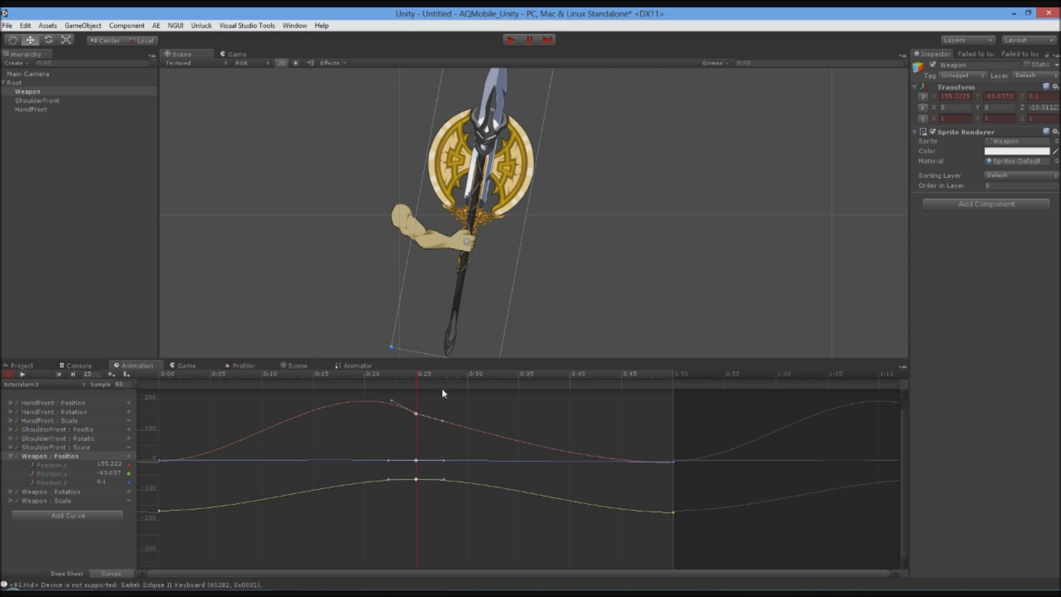
left_click_drag(396, 402, 369, 440)
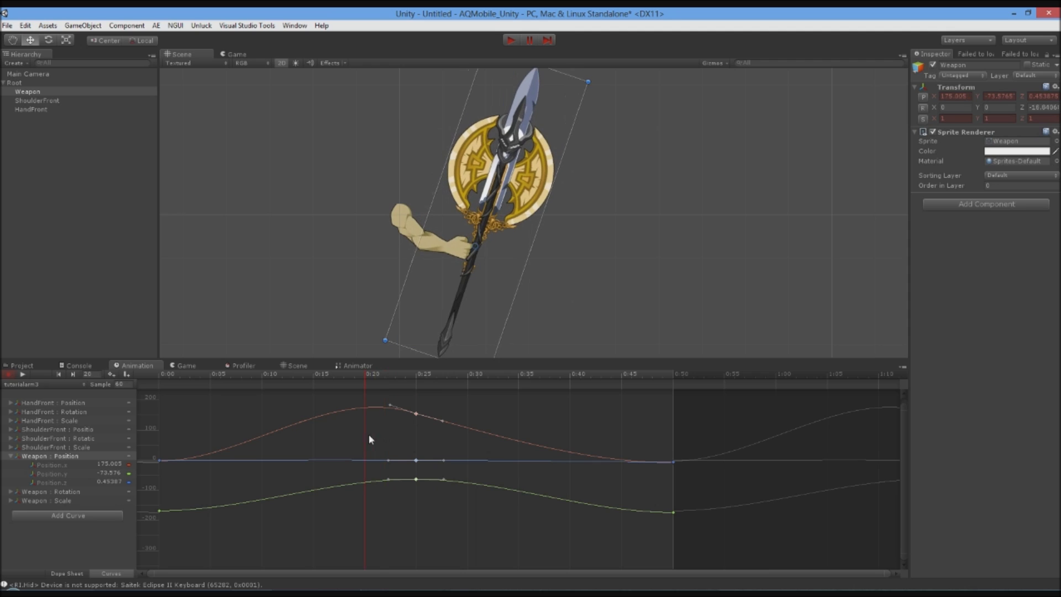
left_click_drag(391, 407, 421, 386)
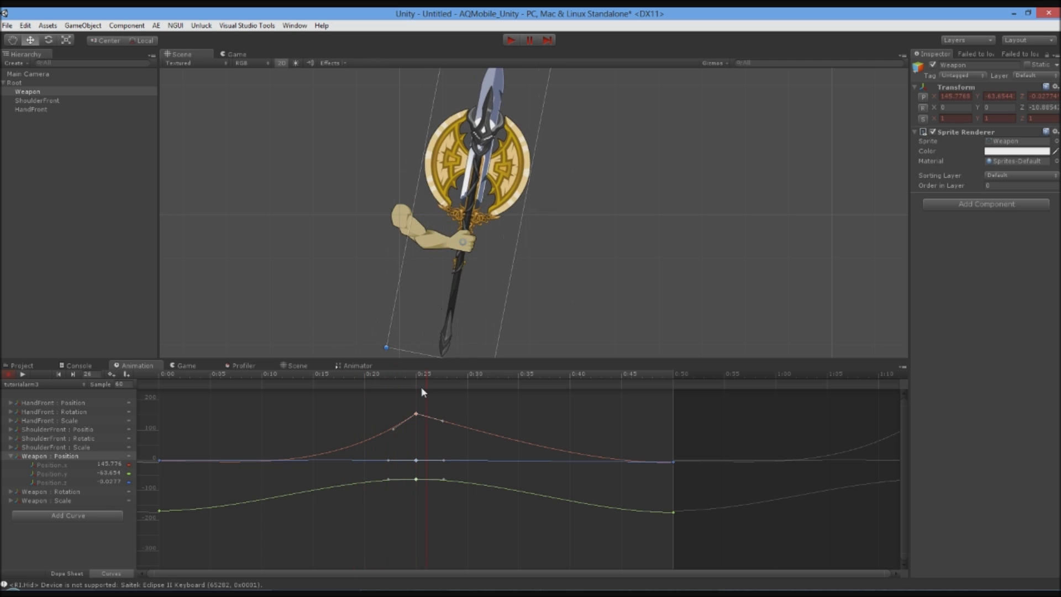
Step: Return the Weapon Position keys at frame 25 from Broken tangents to Auto
right_click(417, 465)
right_click(416, 462)
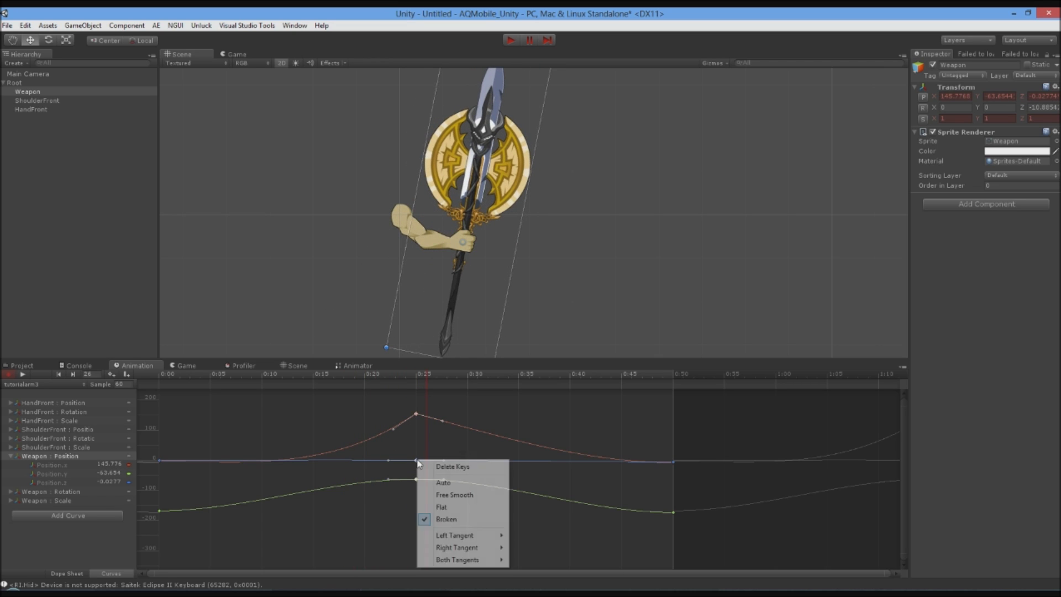
left_click(443, 483)
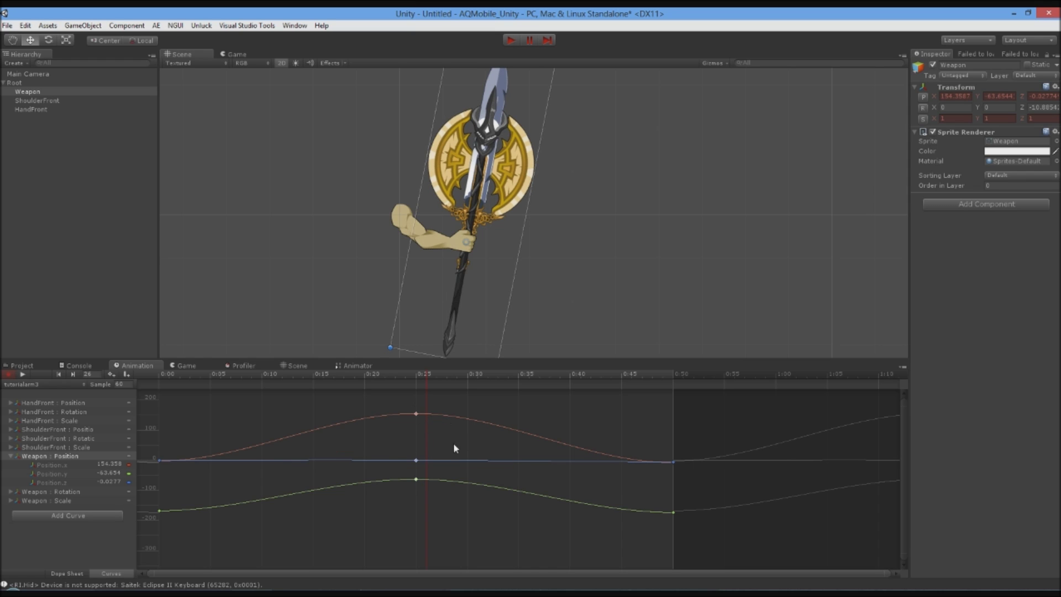
Step: Set the left tangents of the Weapon Position keys at frame 25 to Linear and tilt the outgoing Position.x handle downward
right_click(416, 418)
mouse_move(450, 515)
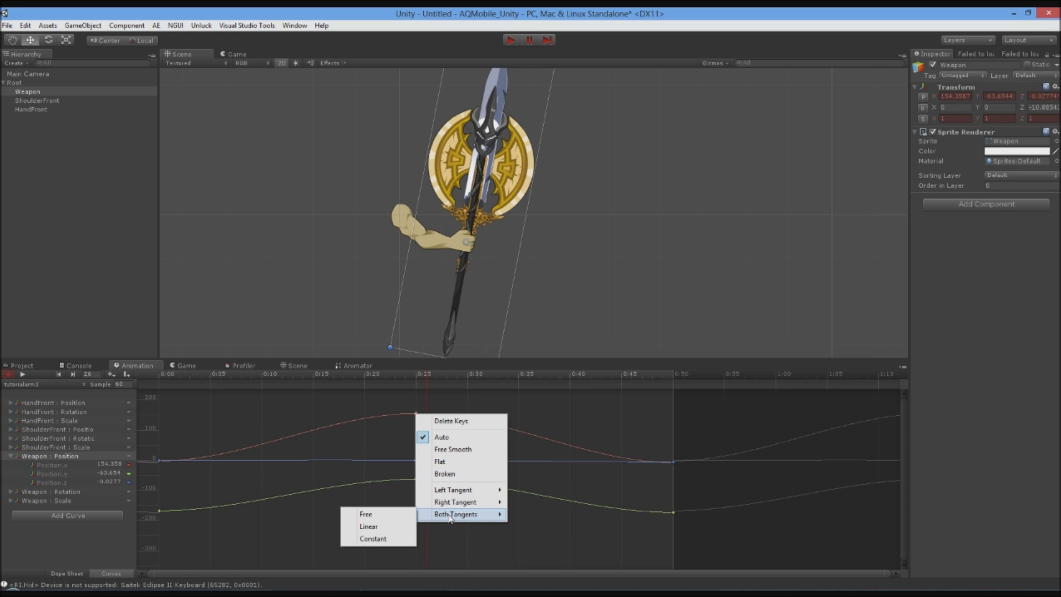
mouse_move(451, 491)
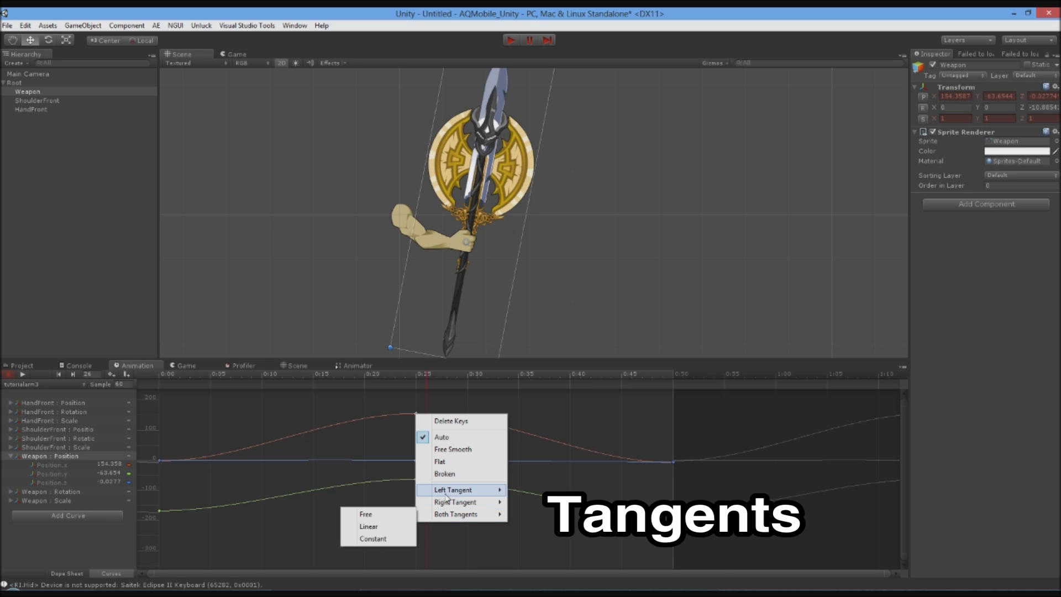
left_click(369, 502)
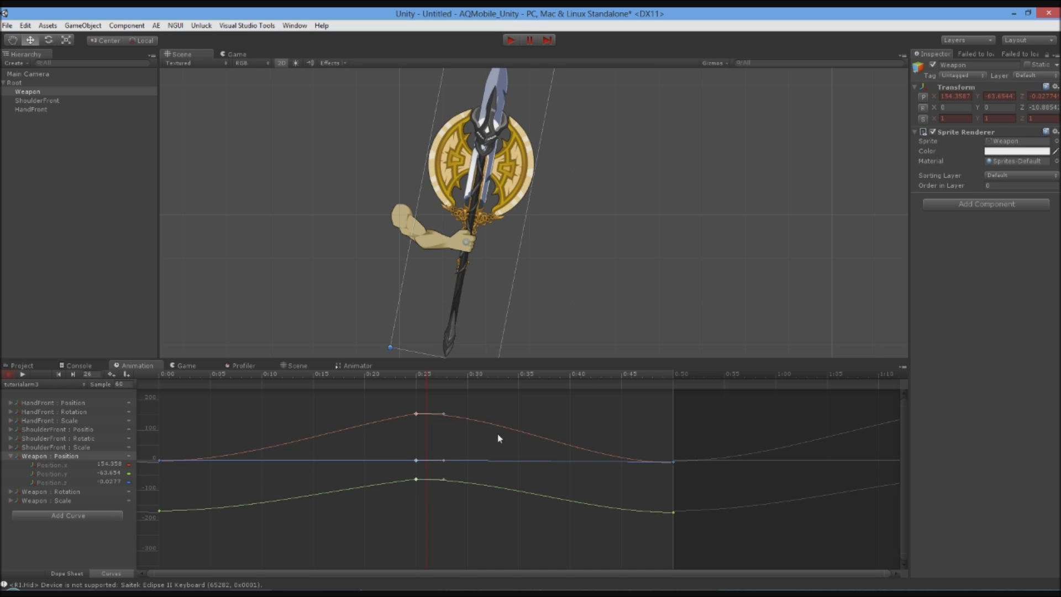
mouse_move(442, 417)
left_mouse_down()
mouse_move(450, 385)
mouse_move(448, 409)
left_mouse_up()
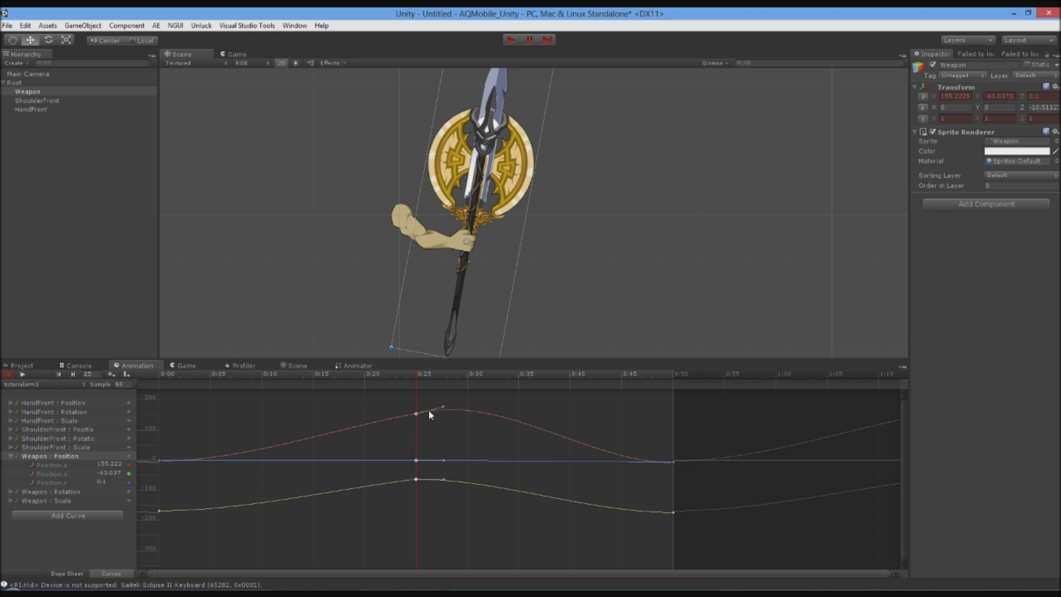
left_click_drag(442, 409, 448, 424)
Step: Play and scrub the clip to check the weapon's motion into and out of frame 25
left_click_drag(410, 374, 177, 402)
left_click(23, 374)
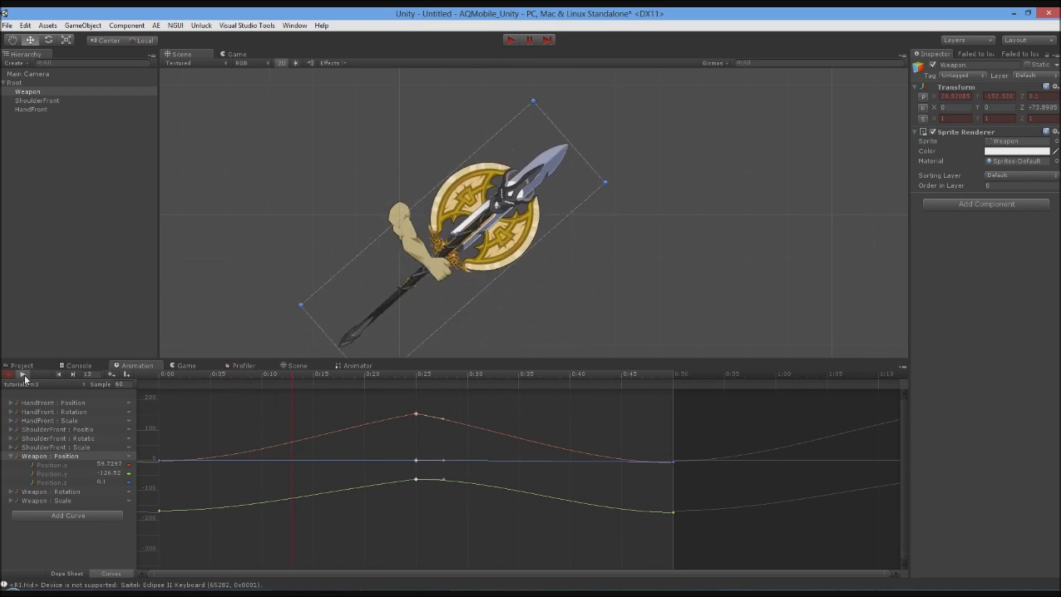
left_click(23, 374)
left_click(400, 375)
left_click_drag(399, 375, 507, 406)
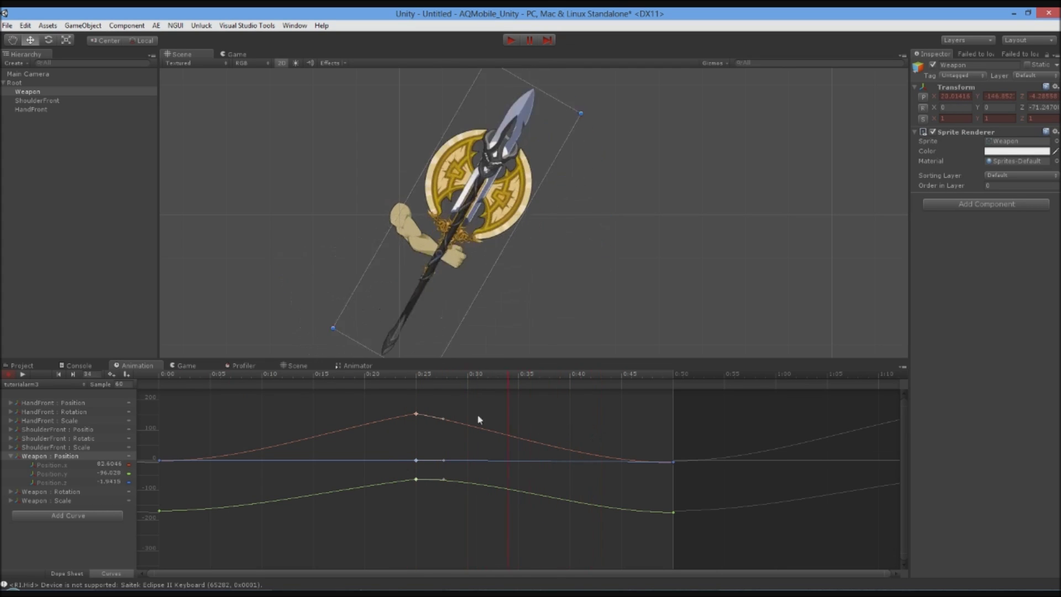
Step: Reset the Weapon Position keys at frame 25 to Auto tangents
left_click(416, 412)
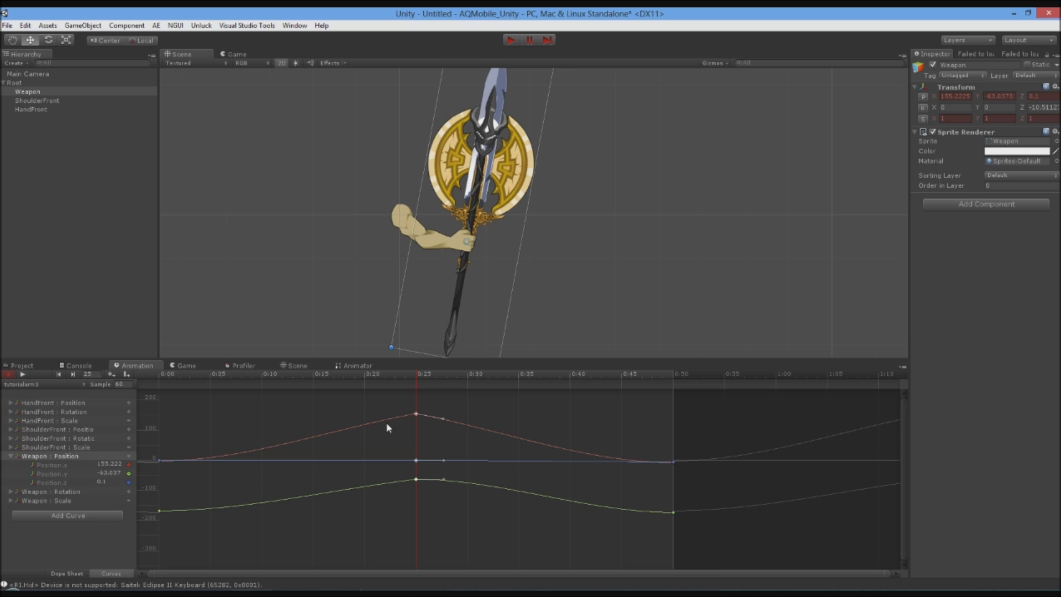
right_click(415, 416)
left_click(416, 413)
right_click(416, 414)
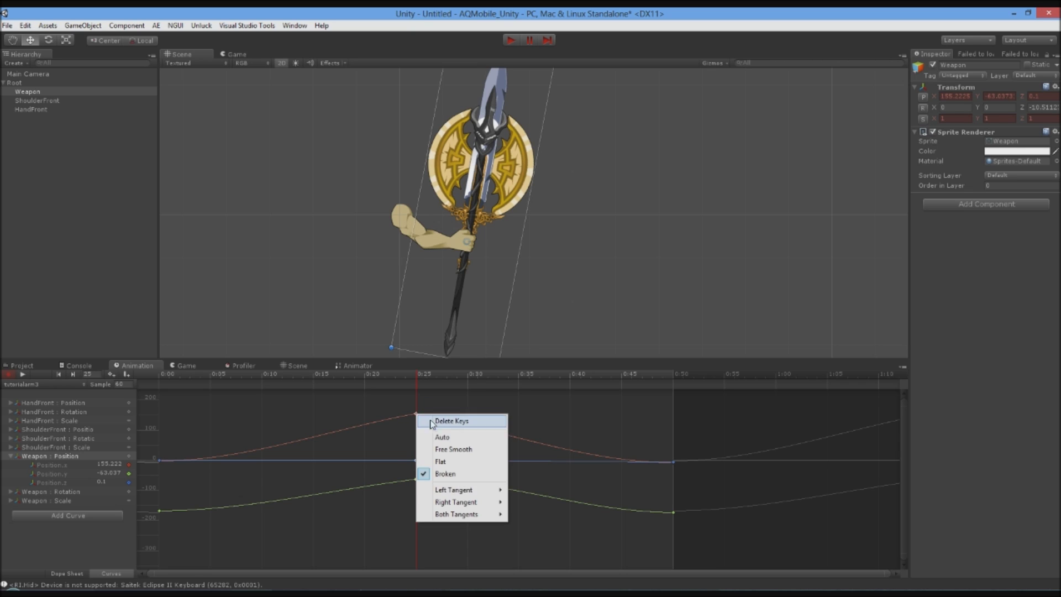
left_click(442, 437)
Step: Set the left tangents of the Weapon Position keys at frame 25 to Constant
right_click(416, 414)
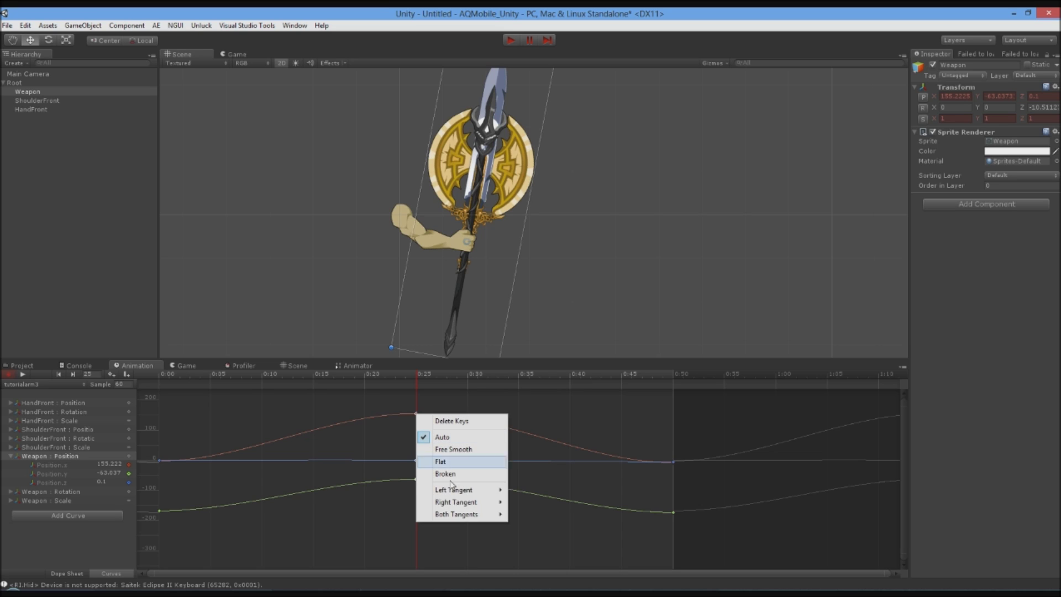
mouse_move(420, 492)
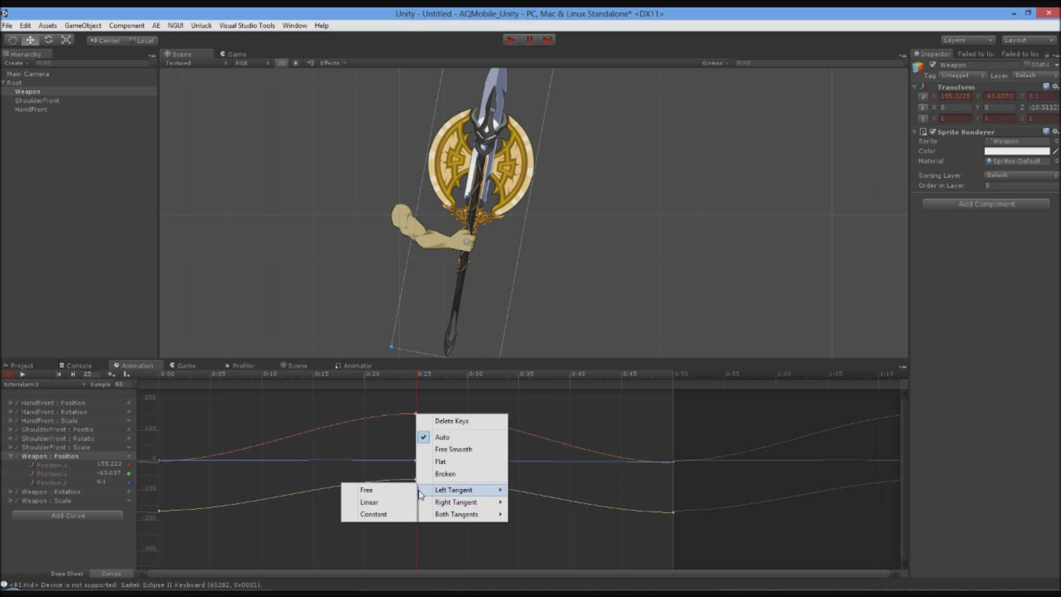
left_click(373, 514)
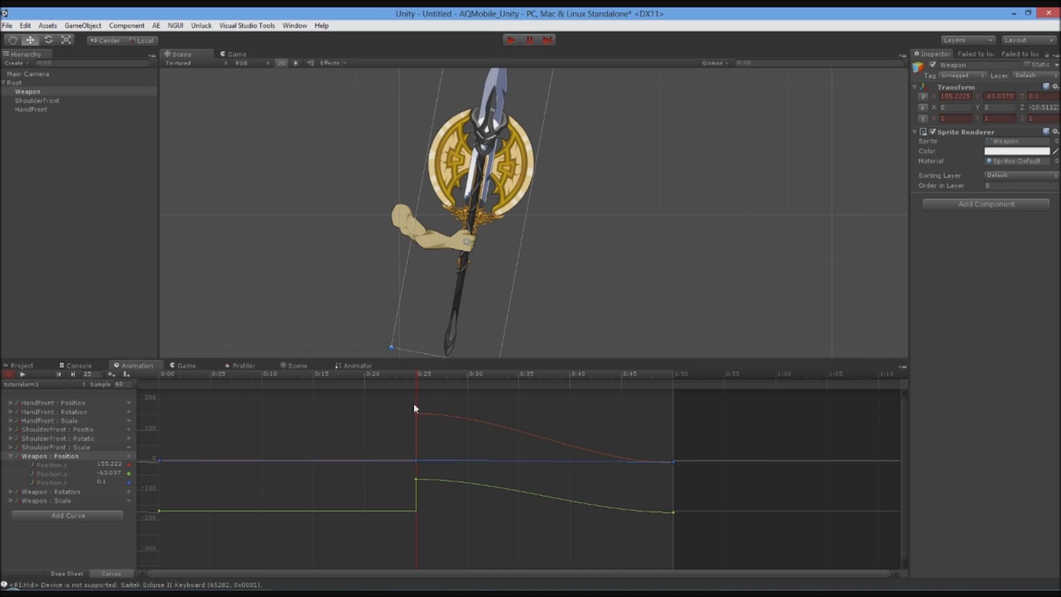
Step: Compare the Weapon Rotation and Weapon Position curves, and play the clip to check the stepped position change
left_click_drag(418, 376, 33, 504)
left_click(49, 492)
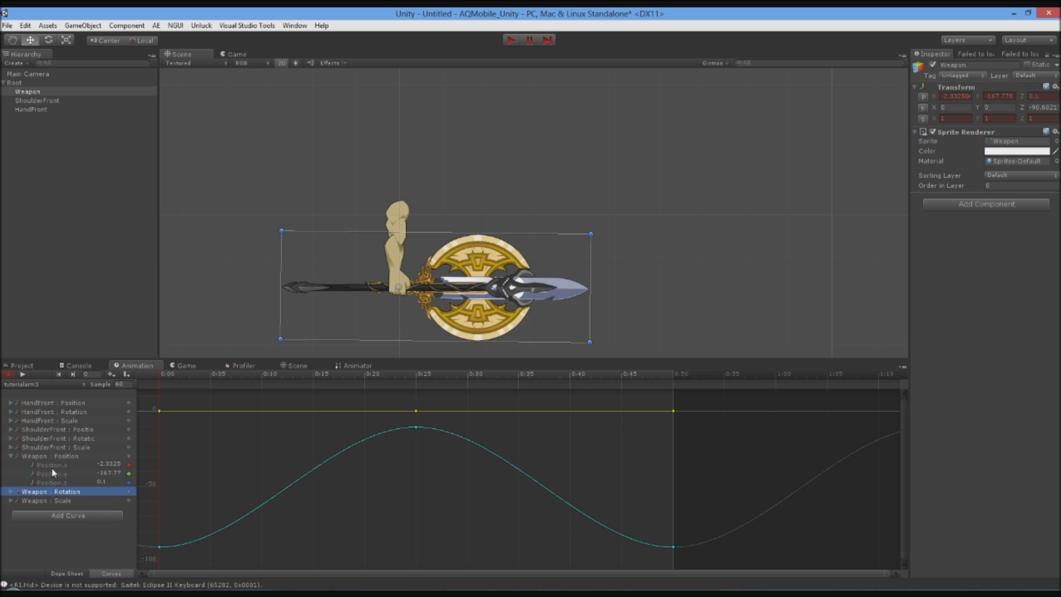
left_click(57, 457)
left_click(417, 388)
left_click(22, 375)
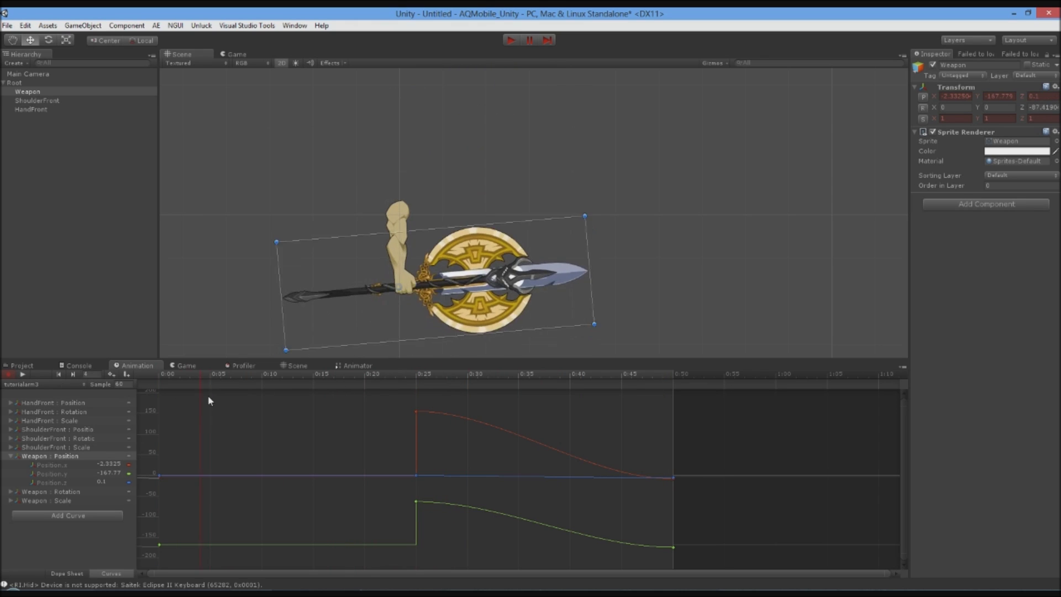
left_click(414, 429)
key("space")
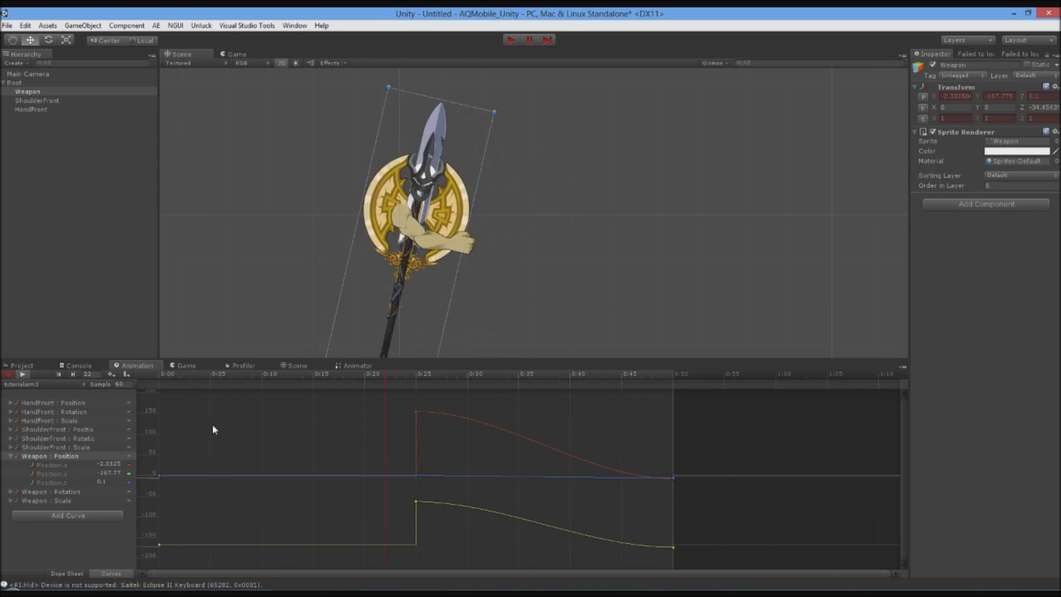
Step: Set the left tangents of the Weapon Rotation keys at frame 25 to Constant and play the clip
left_click(53, 490)
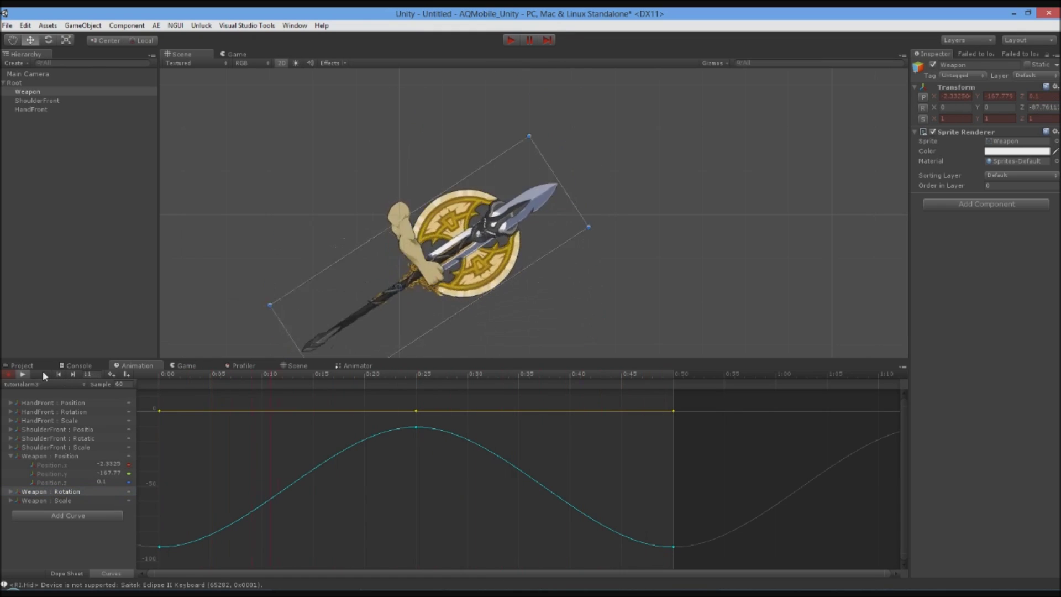
right_click(416, 428)
mouse_move(452, 503)
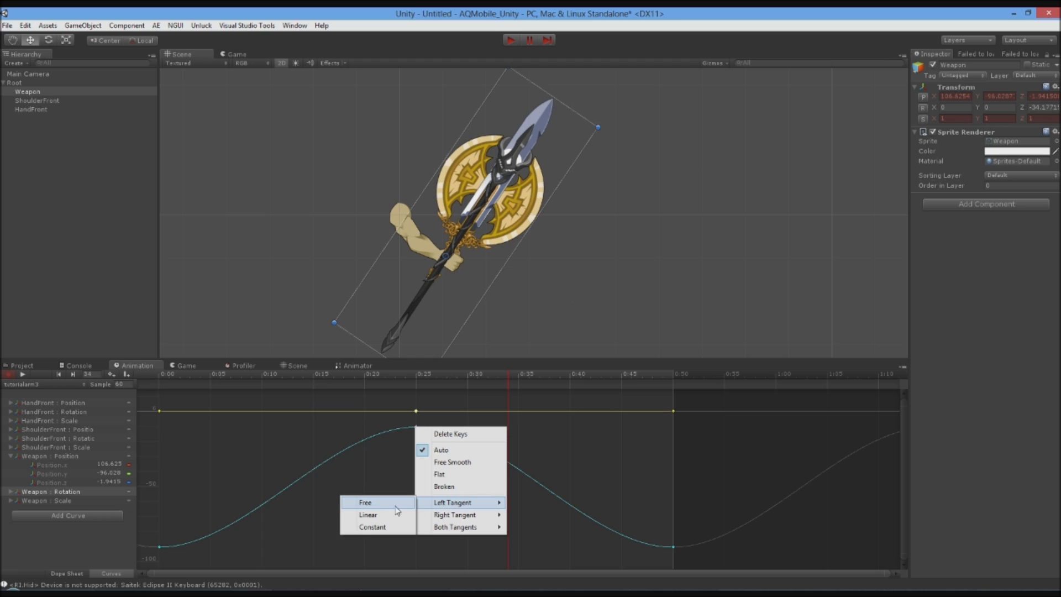
left_click(371, 527)
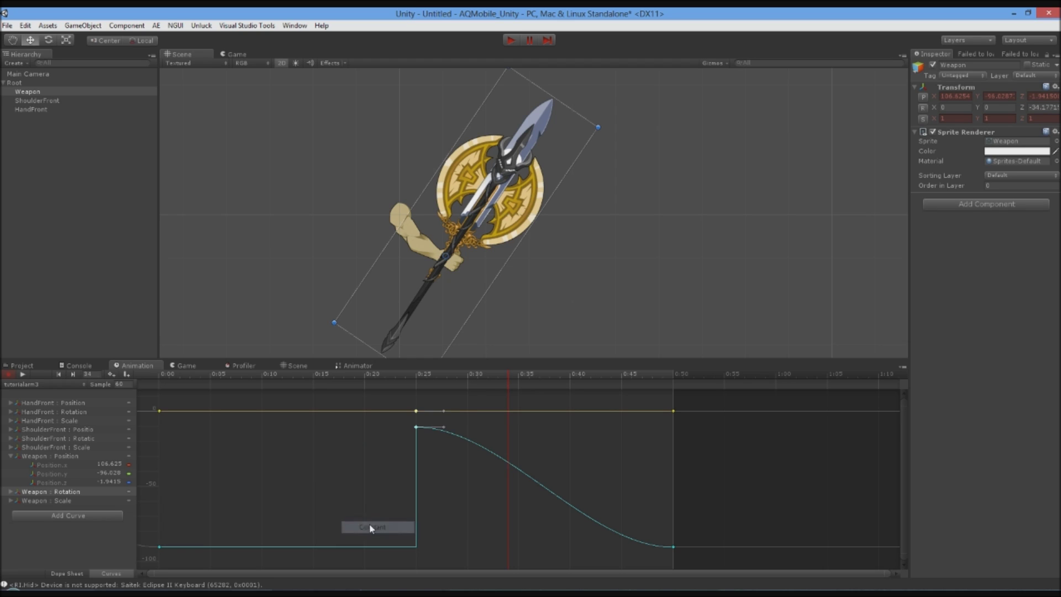
left_click(23, 374)
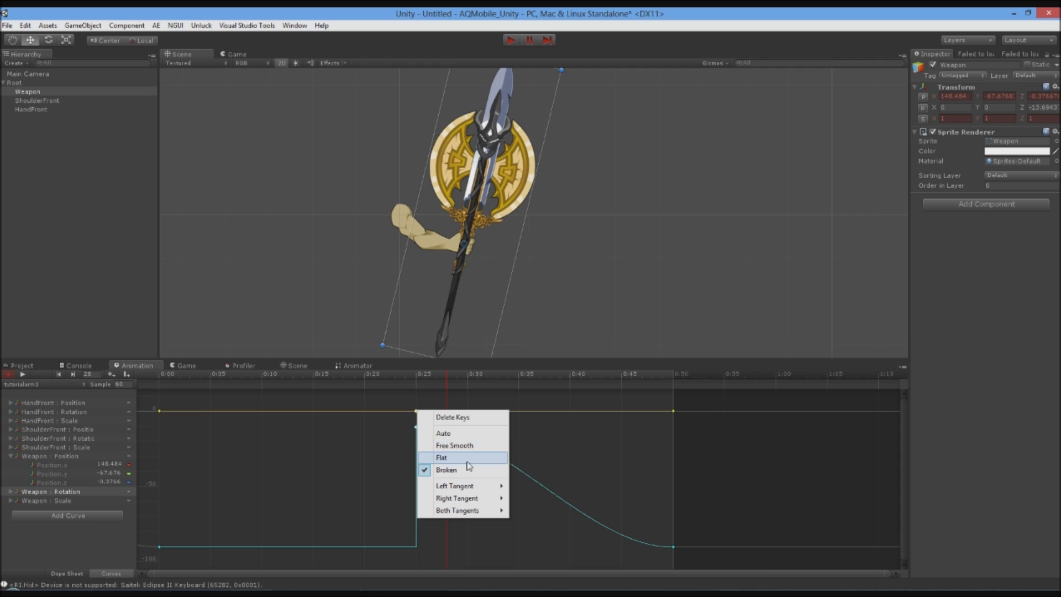
Step: Return the Weapon Rotation and Weapon Position keys at frame 25 to Auto tangents
left_click(443, 433)
left_click(37, 458)
left_click(416, 470)
Step: Set the left tangent of the Position.x key at frame 25 to Free and try tilting its handles on both sides
right_click(415, 411)
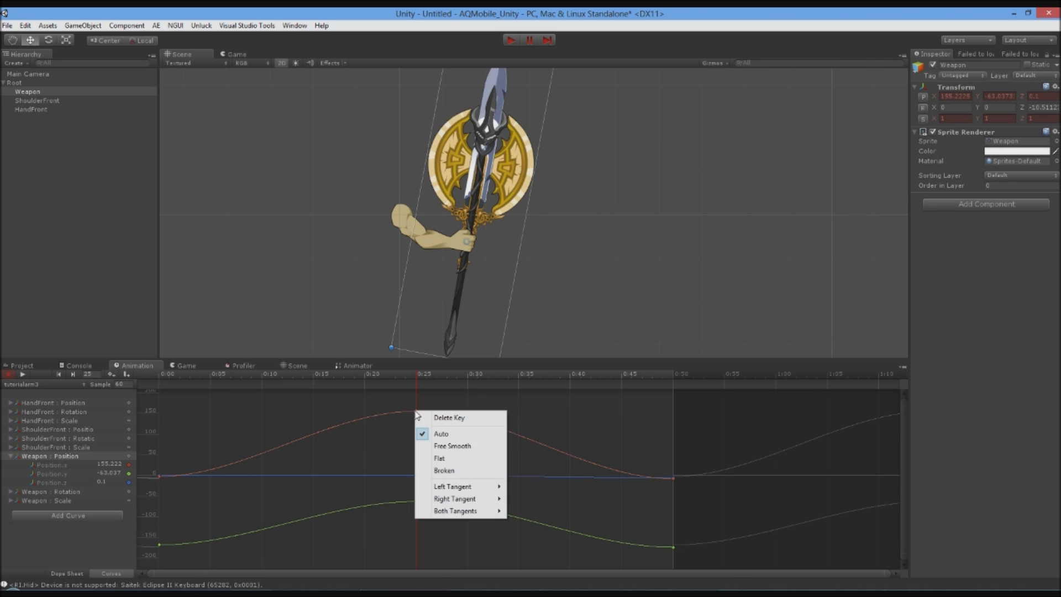
mouse_move(451, 496)
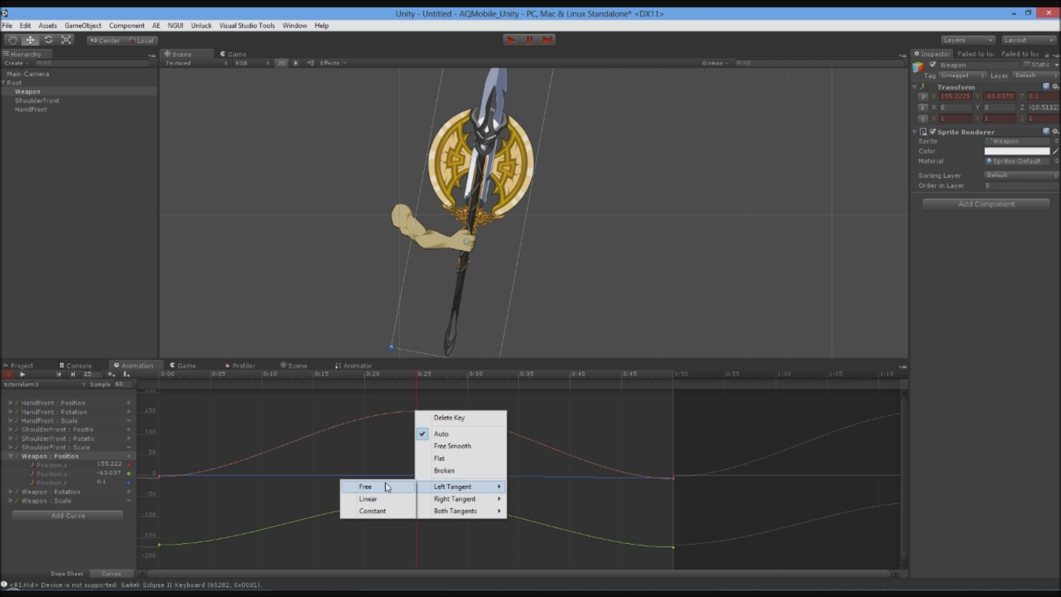
left_click(365, 486)
mouse_move(443, 412)
left_mouse_down()
mouse_move(443, 442)
mouse_move(439, 430)
left_mouse_up()
left_click_drag(389, 408, 450, 405)
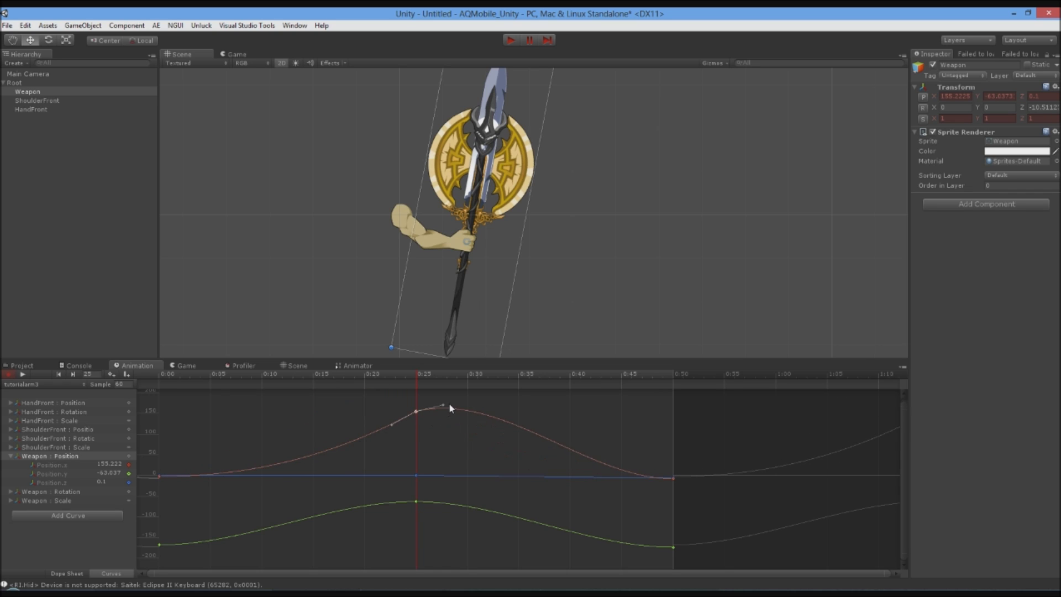
right_click(416, 411)
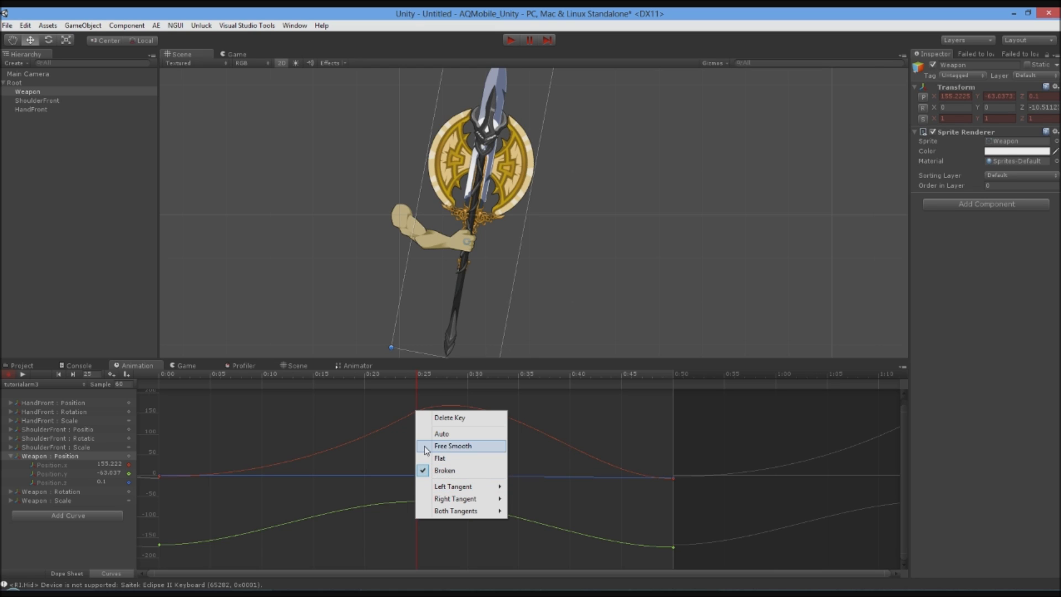
mouse_move(457, 488)
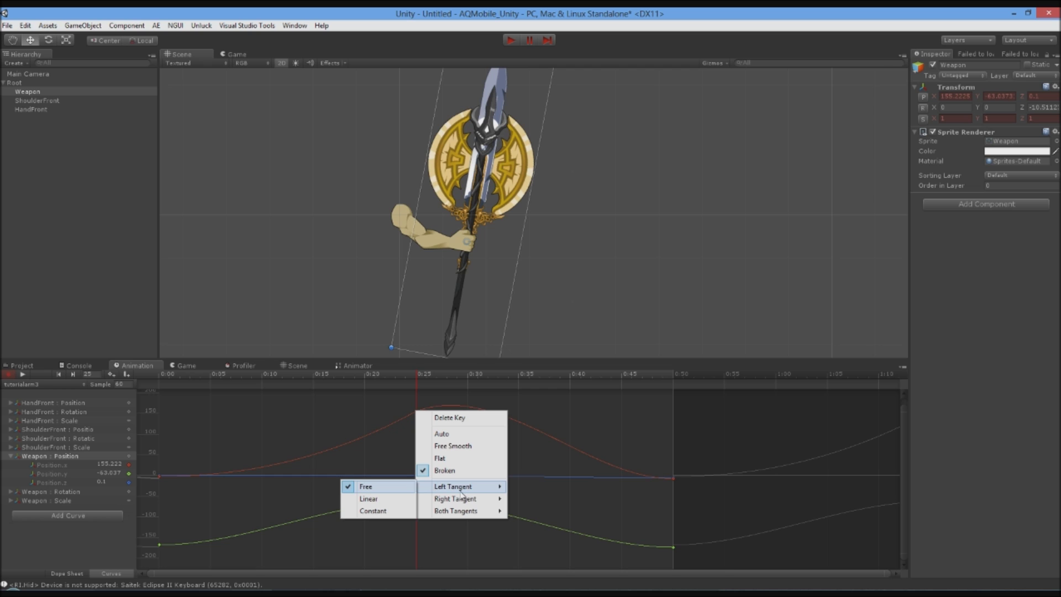
left_click(380, 416)
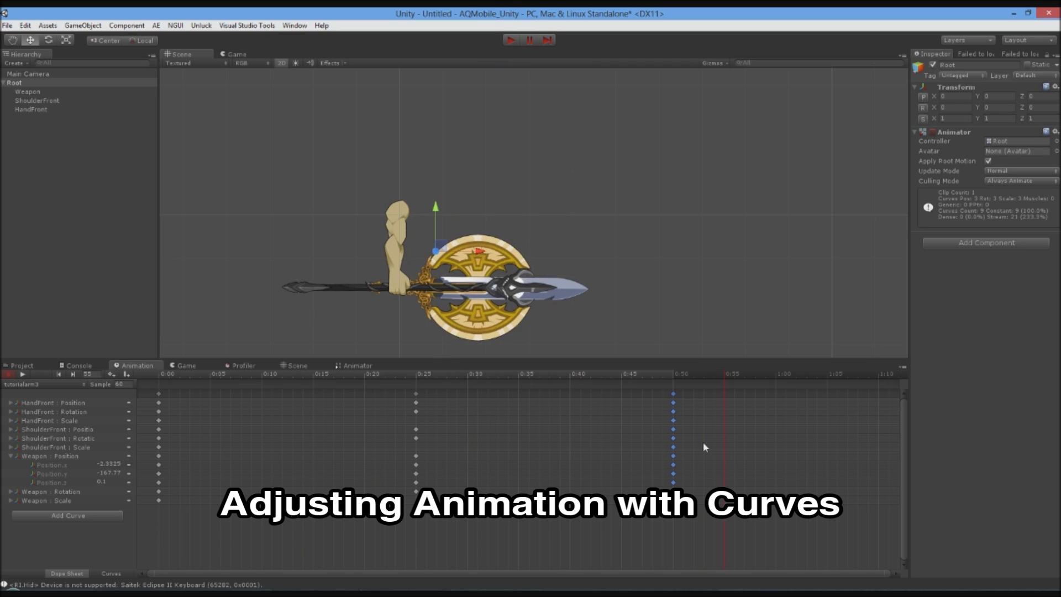
Step: Collapse the Weapon Position properties and switch from the dope sheet to the curve view
left_click(14, 456)
left_click(11, 456)
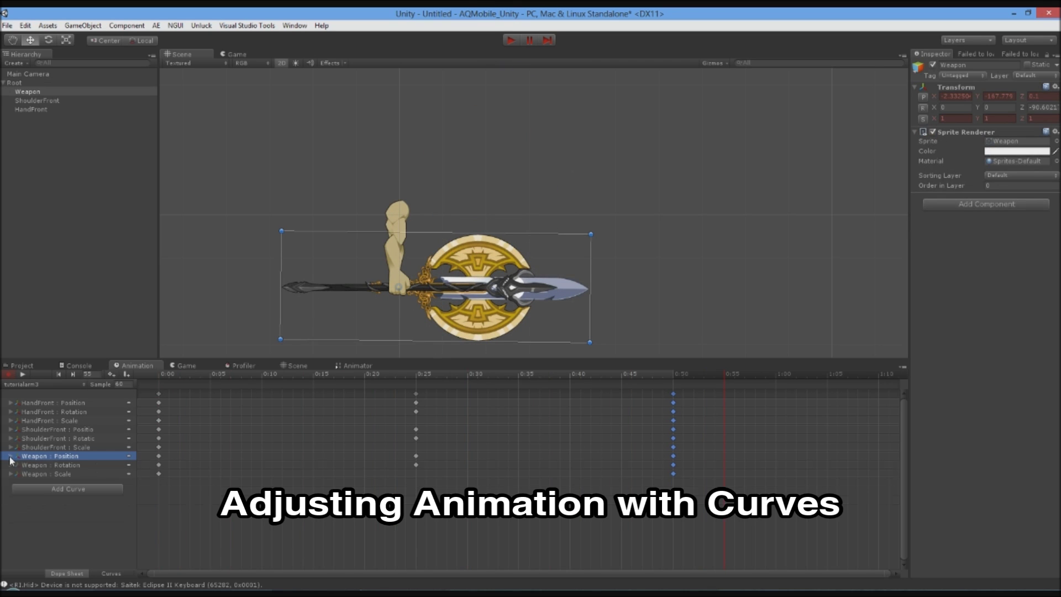
left_click(111, 573)
Step: Scrub the clip from the start to frame 13 and expand the Weapon Position properties
left_click_drag(434, 373, 159, 420)
left_click_drag(243, 375, 297, 473)
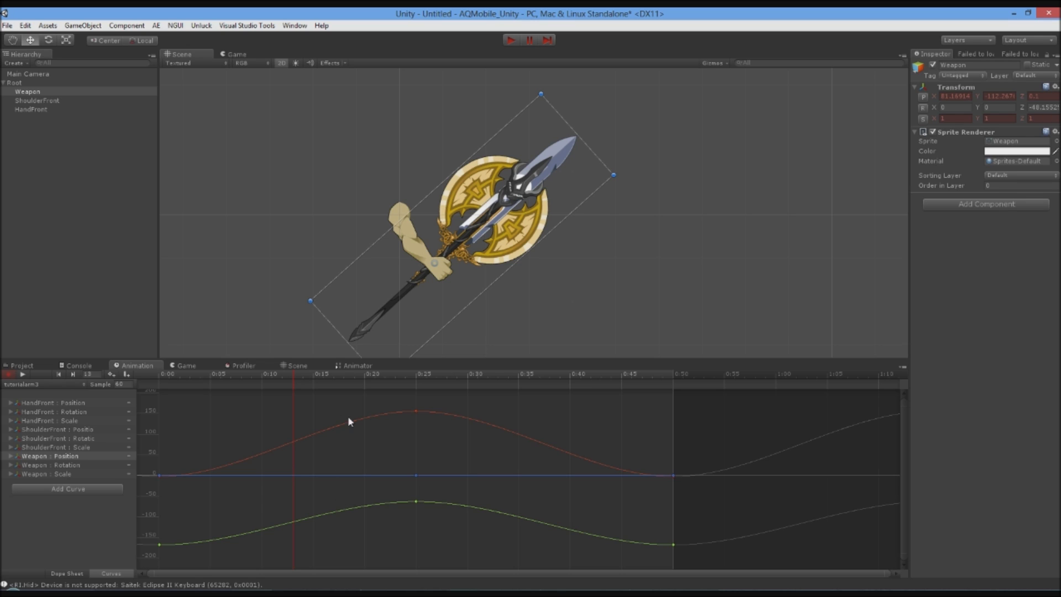
left_click(301, 441)
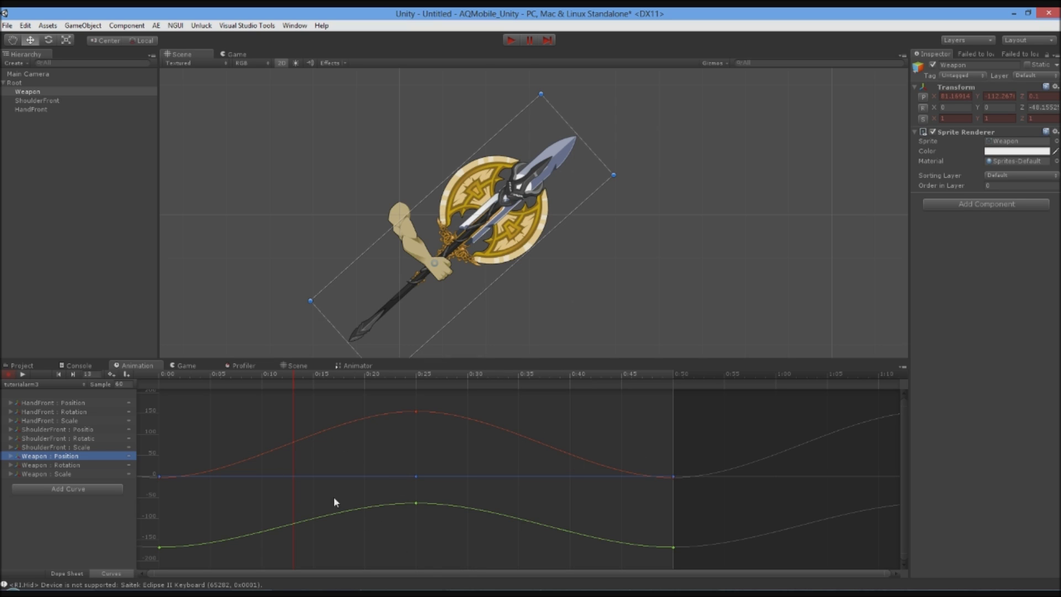
left_click(13, 458)
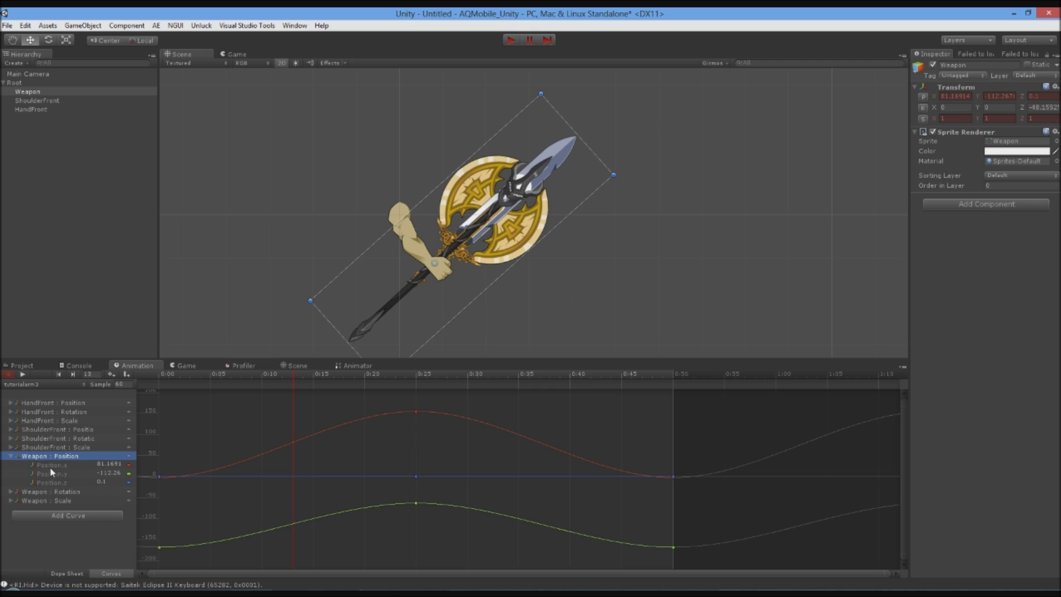
Step: Show only Weapon Position.x and Position.y, then add a Position.x key at frame 12 and raise it to about 87.54
left_click(52, 466)
left_click(60, 474, "shift")
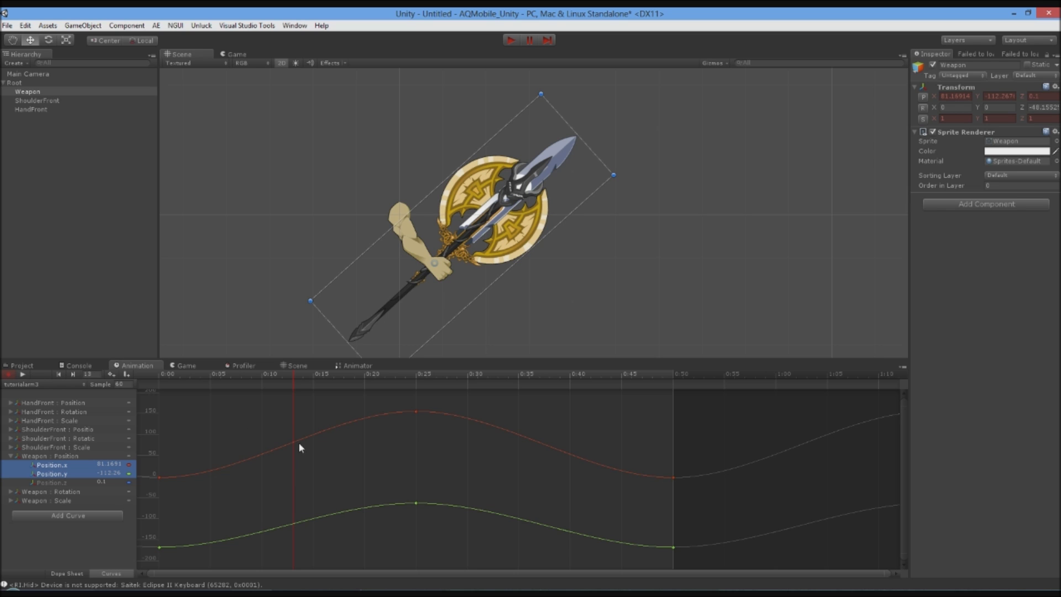
mouse_move(293, 373)
left_mouse_down()
mouse_move(221, 376)
mouse_move(292, 393)
left_mouse_up()
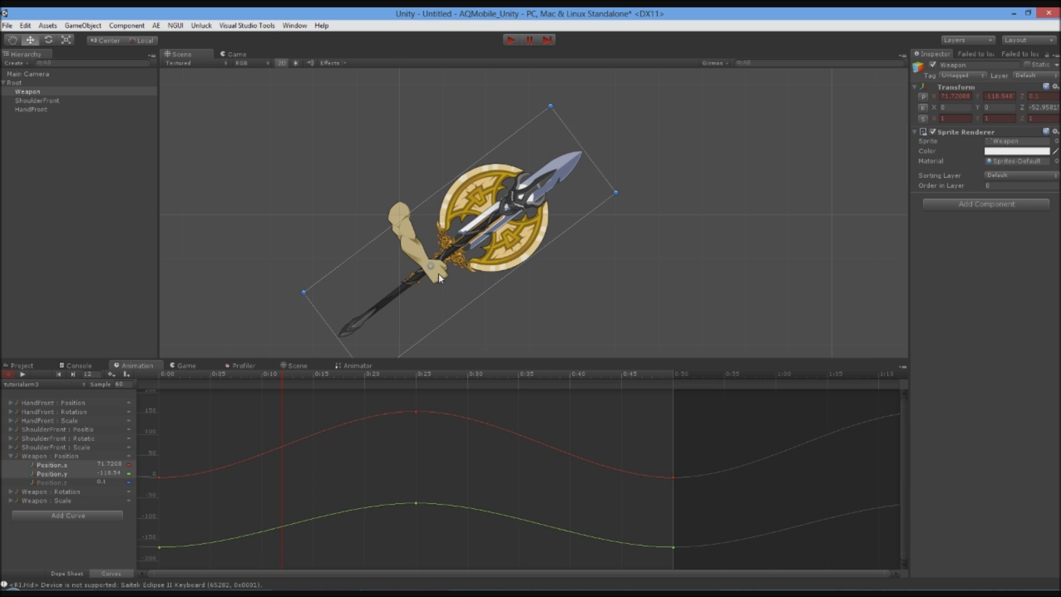
right_click(280, 446)
left_click(284, 452)
left_click_drag(284, 445, 284, 438)
Step: Add a Position.y key at frame 12 and lower it to about -131.73
right_click(282, 524)
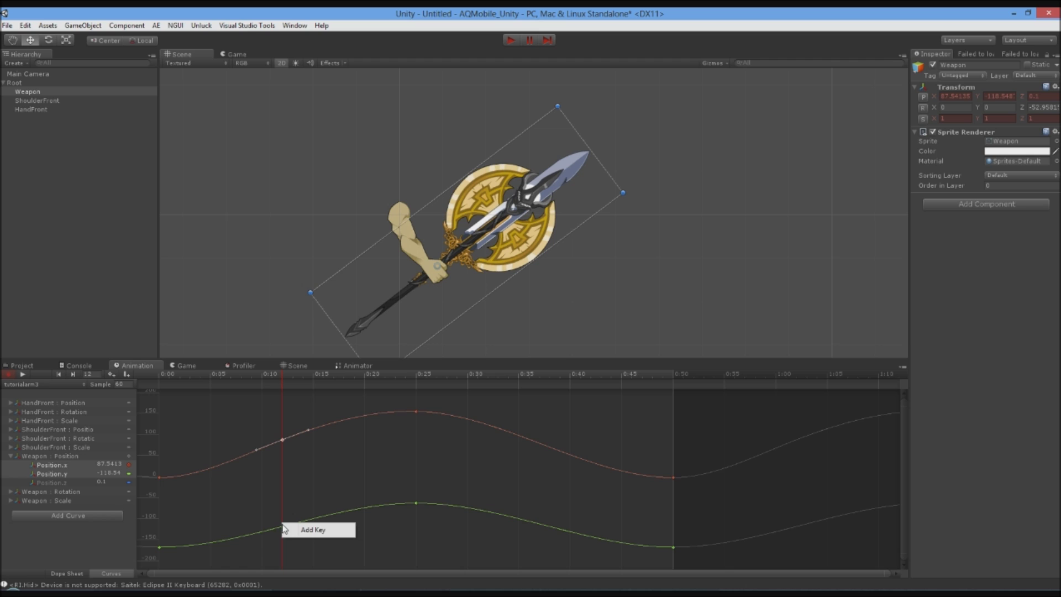
left_click(286, 529)
left_click_drag(282, 528, 285, 531)
Step: Select both Weapon Position keys at frame 12, try the Auto tangent type on them, and scrub back to frame 0
left_click_drag(274, 408, 295, 546)
right_click(283, 442)
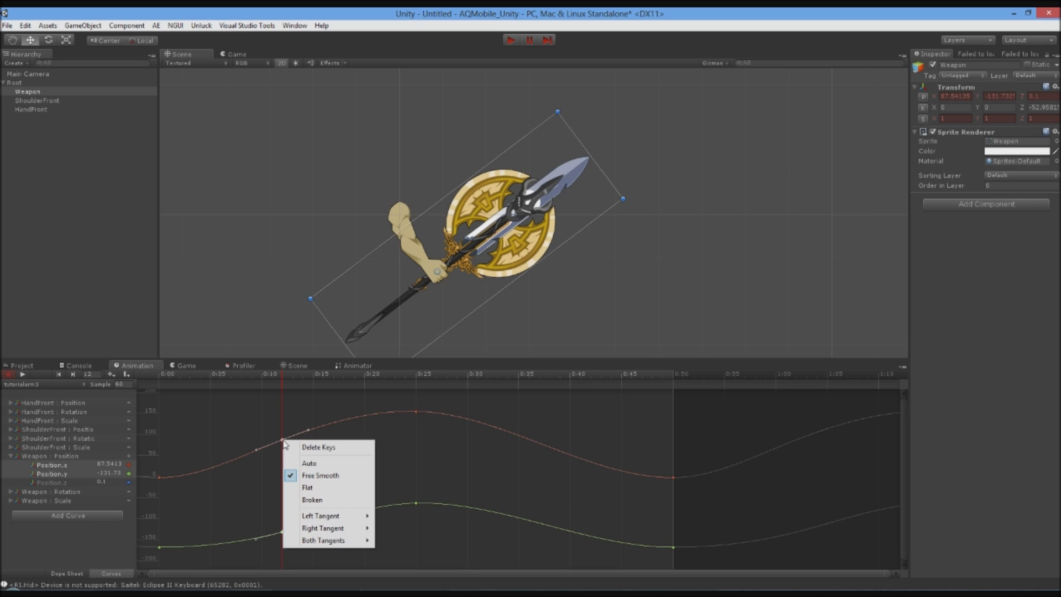
left_click(319, 464)
left_click_drag(276, 388, 81, 491)
left_click(307, 444)
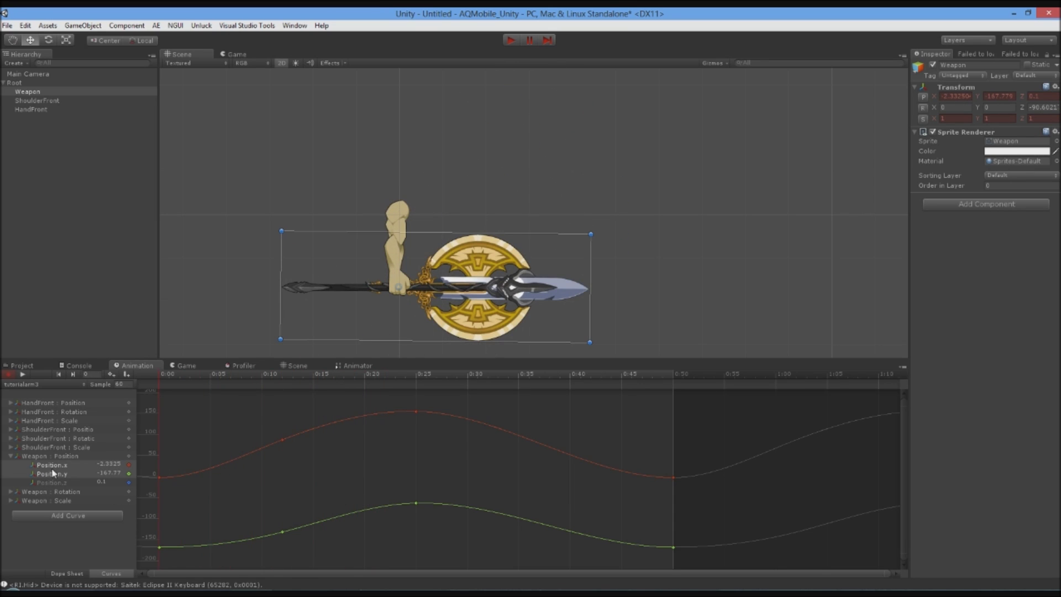
Step: In the dope sheet, copy the Weapon Position keys from frame 12 to frame 38 and play the clip
left_click(67, 573)
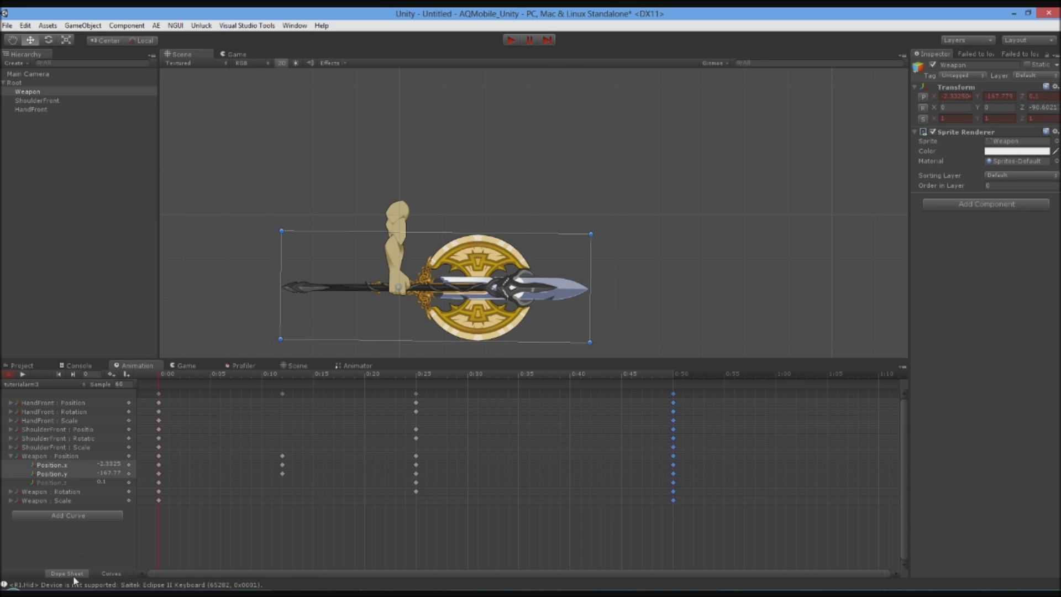
left_click(282, 393)
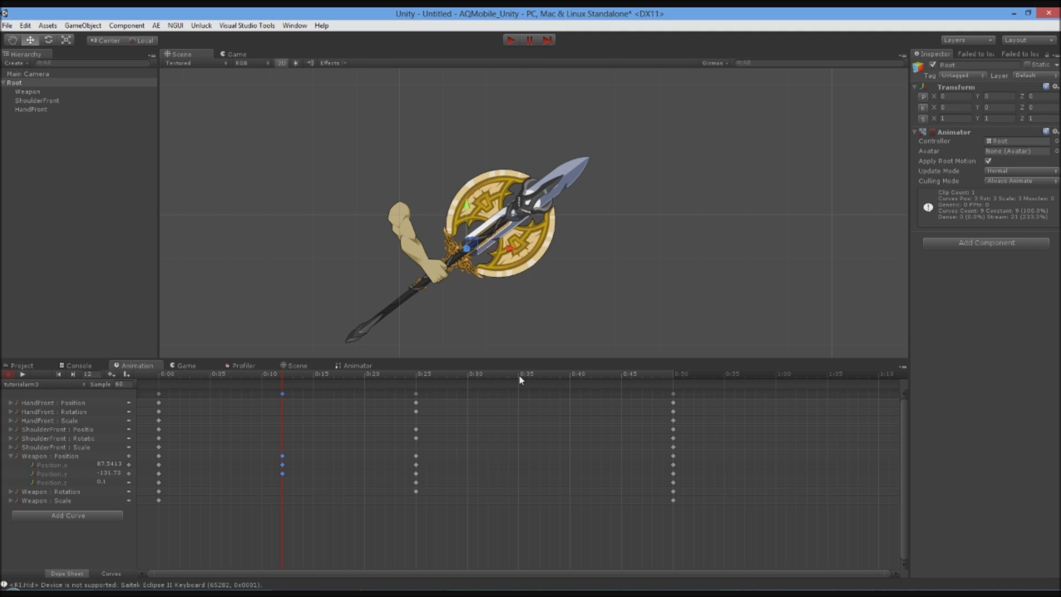
left_click_drag(527, 374, 538, 377)
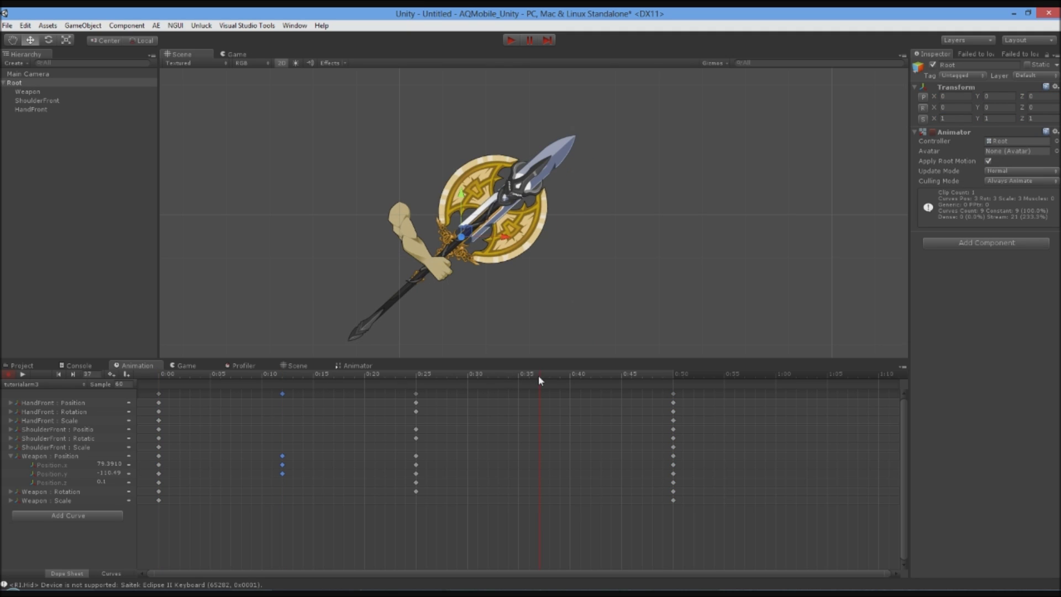
left_click(546, 375)
key("ctrl+v")
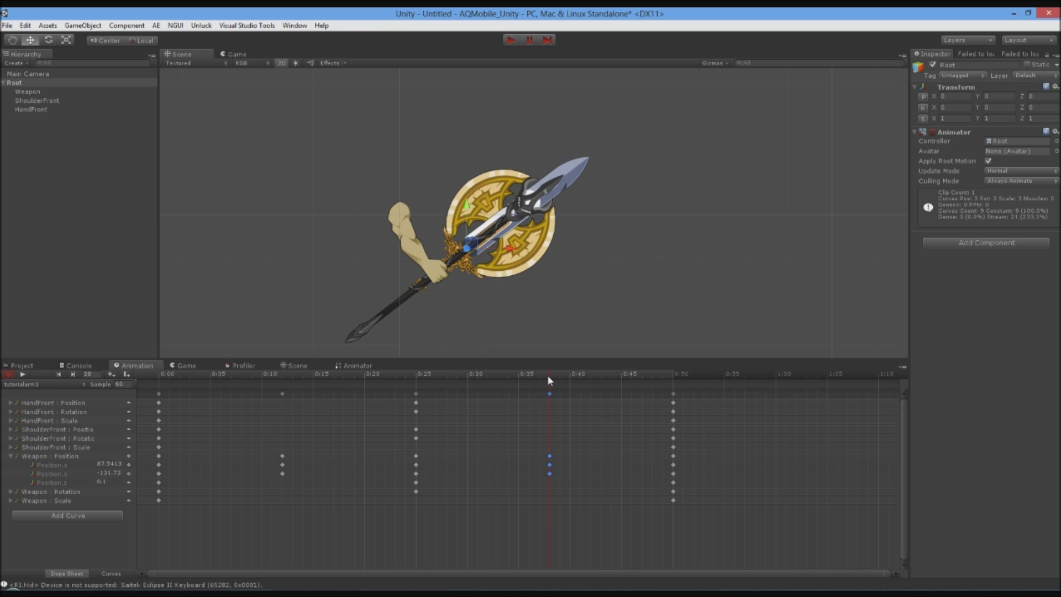
left_click(462, 266)
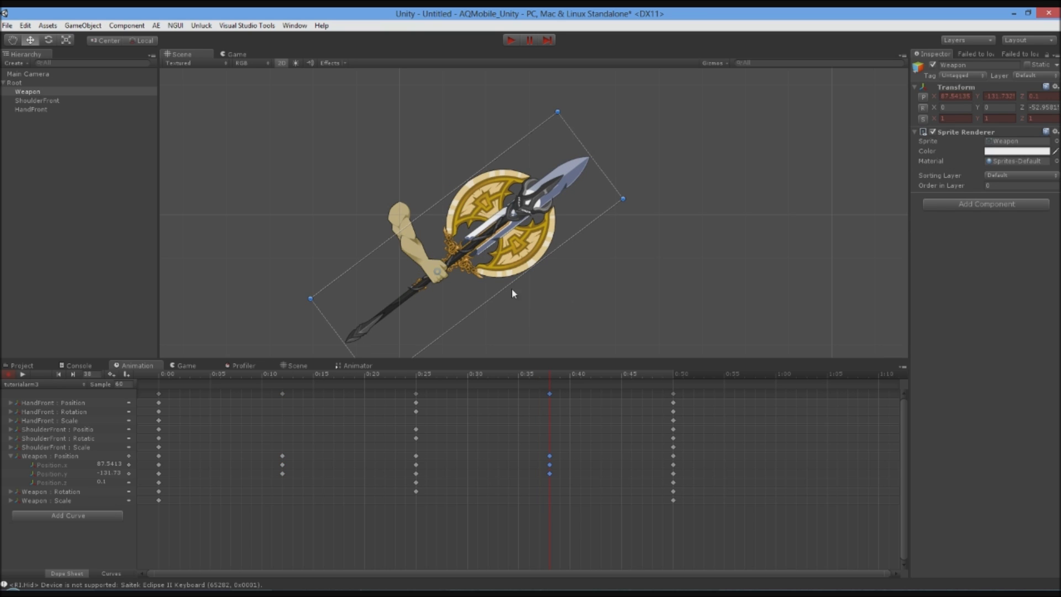
left_click_drag(543, 376, 134, 398)
left_click(24, 374)
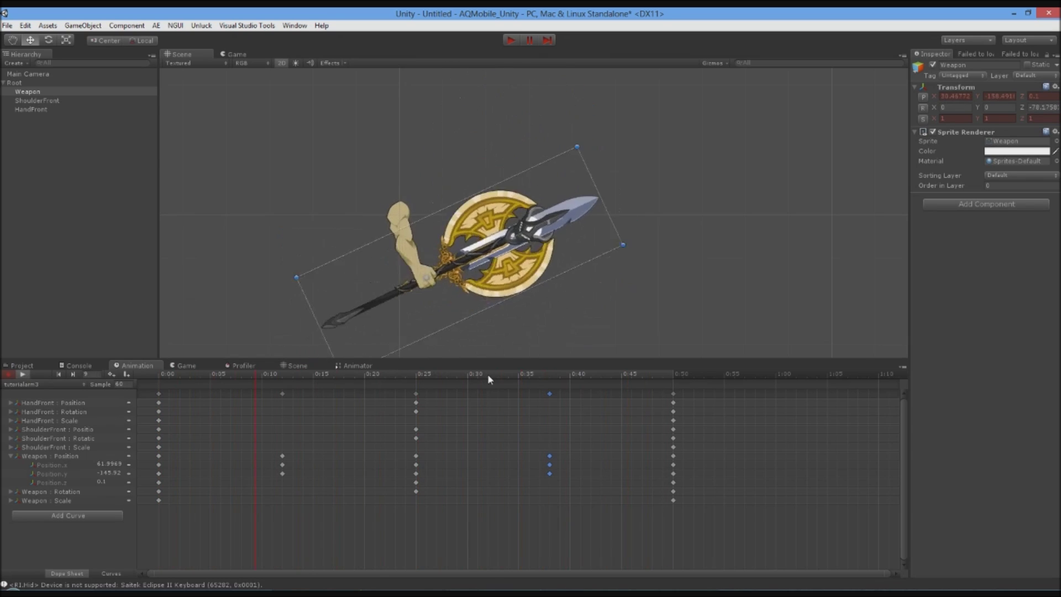
Step: Switch to the curve view and display only the Position.x and Position.y curves at the copied frame 38 keys
left_click(101, 575)
left_click(40, 455)
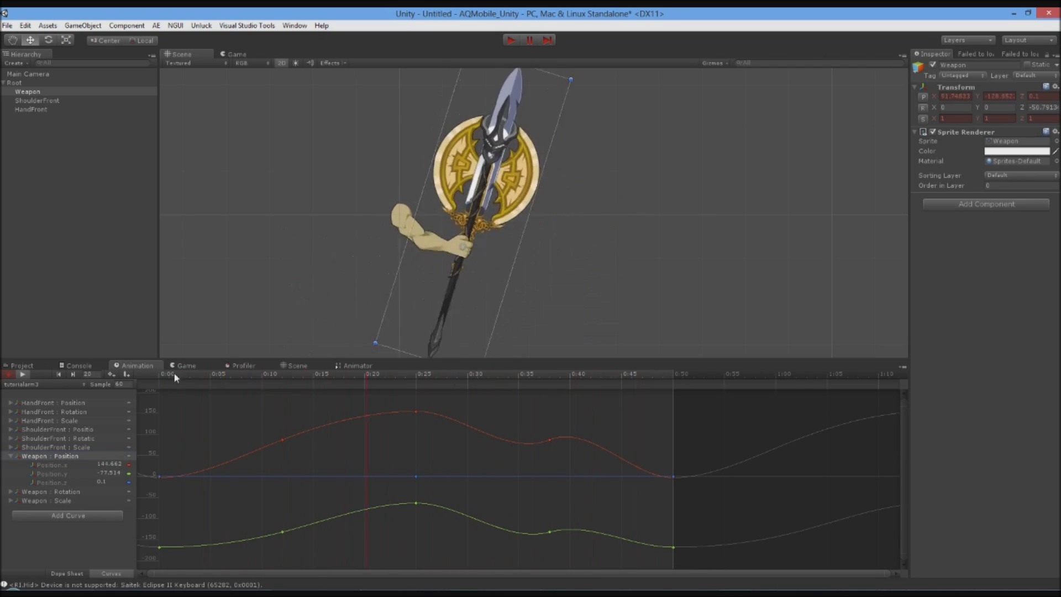
left_click_drag(249, 407, 287, 558)
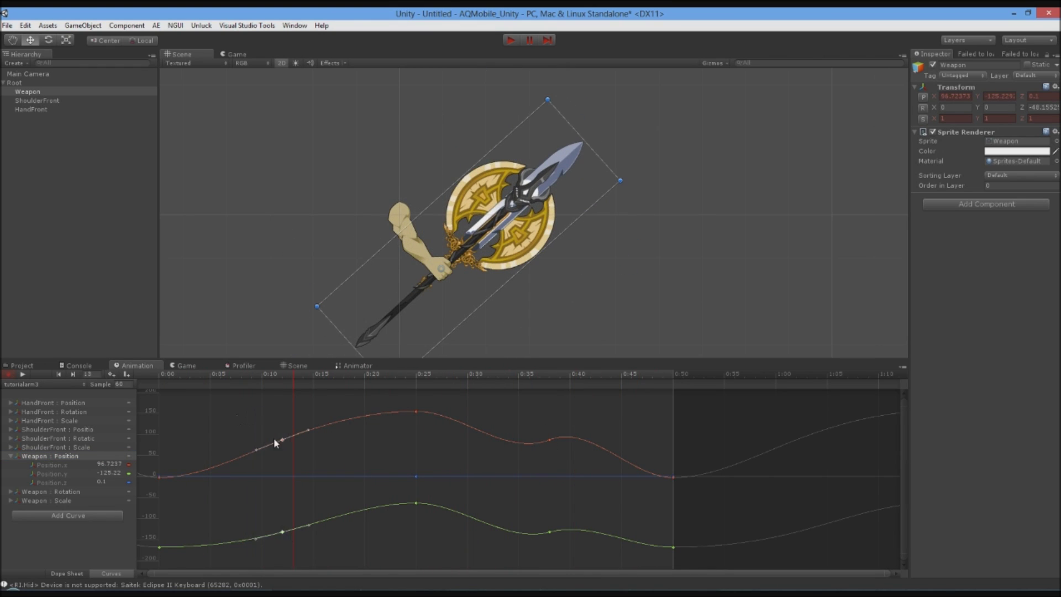
left_click(549, 441)
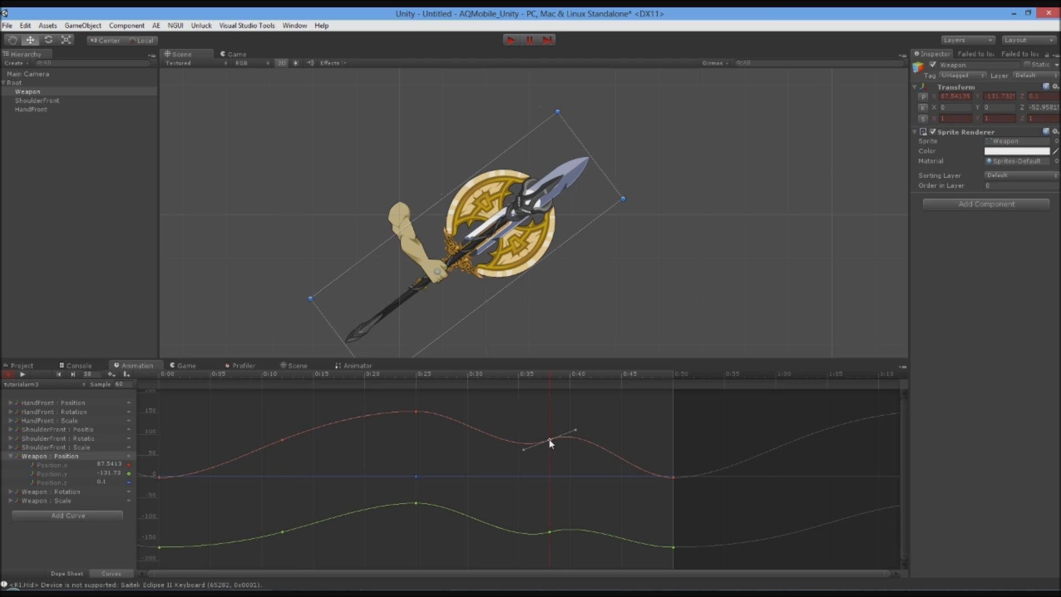
left_click(45, 465)
left_click(48, 473, "shift")
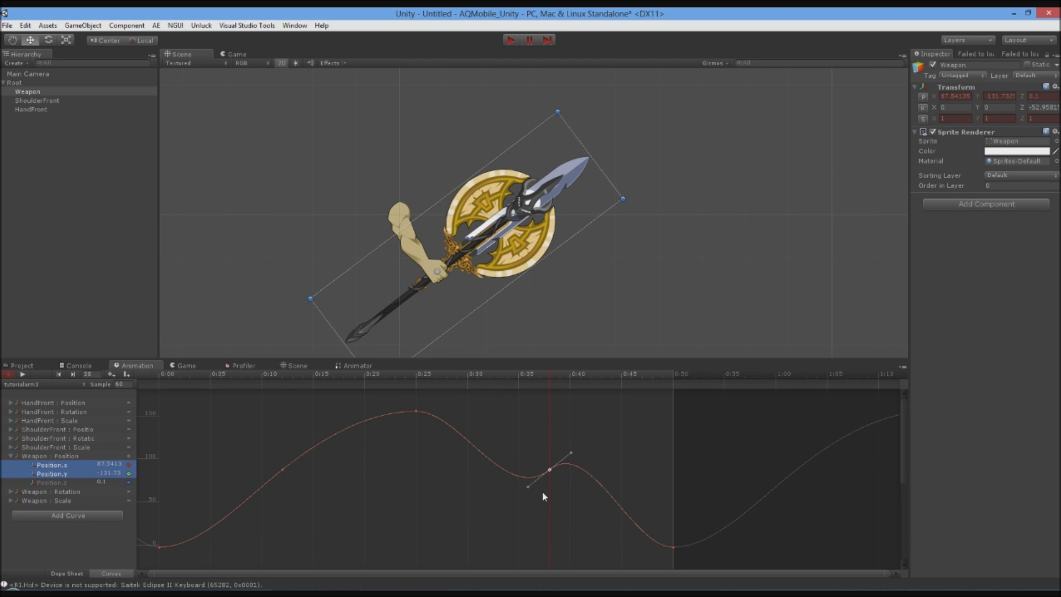
scroll(512, 429, "down", 3)
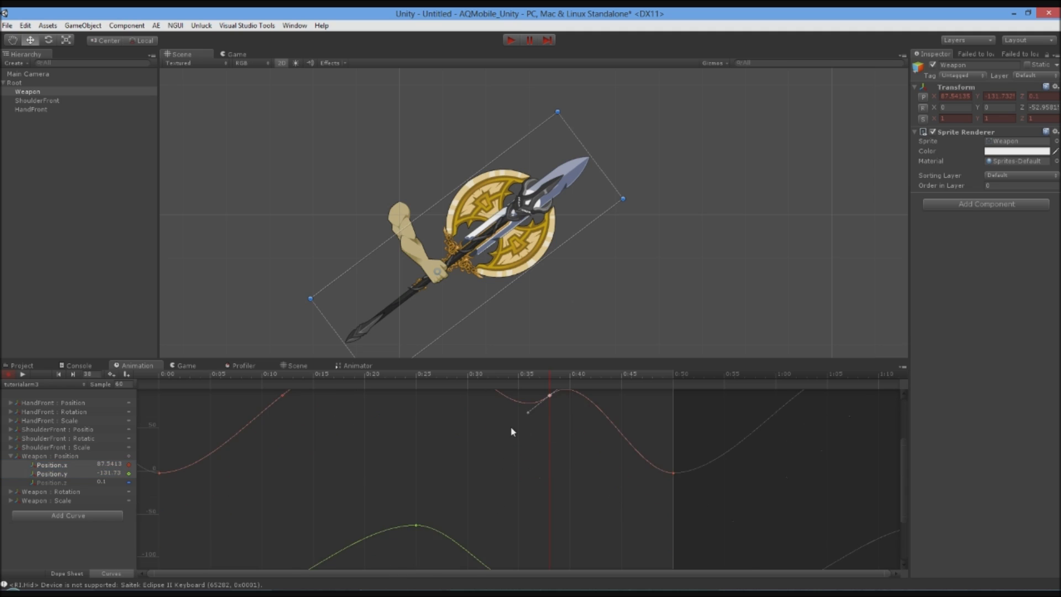
left_click(56, 482)
left_click(60, 466, "shift")
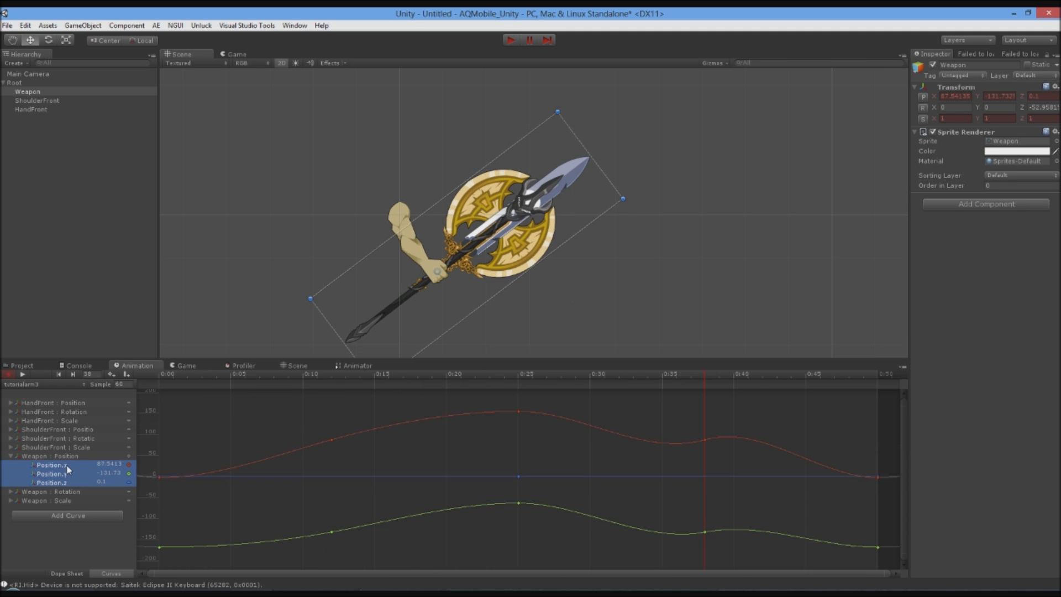
left_click(65, 483, "ctrl")
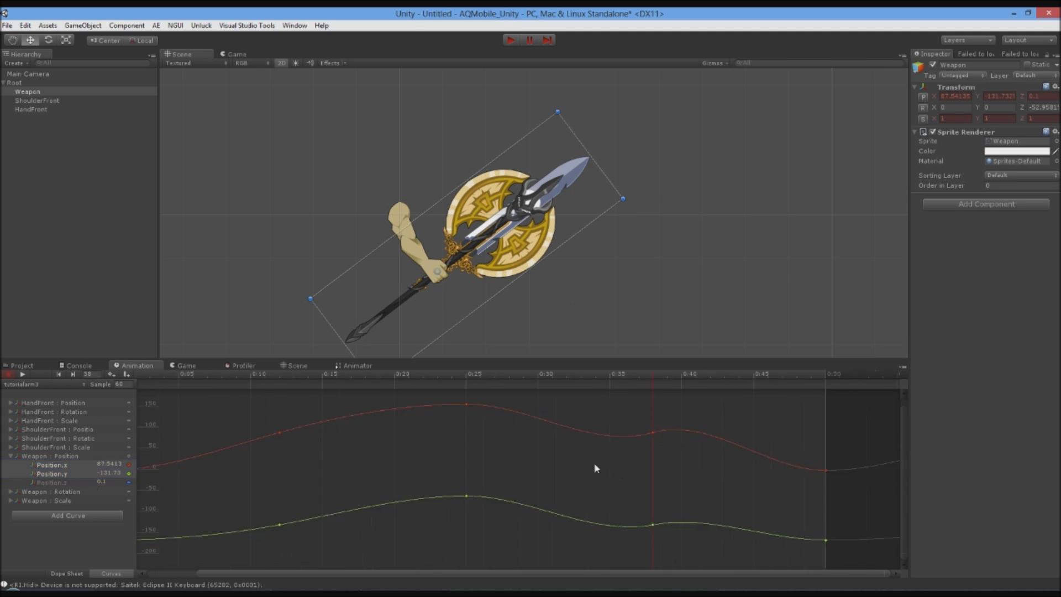
Step: Tilt the tangents of the Position.x and Position.y keys at frame 38 downward to smooth both curves, and play the clip
left_click(705, 451)
middle_click_drag(732, 453, 666, 445)
left_click_drag(648, 431, 657, 454)
left_click(621, 531)
left_click_drag(649, 525, 662, 535)
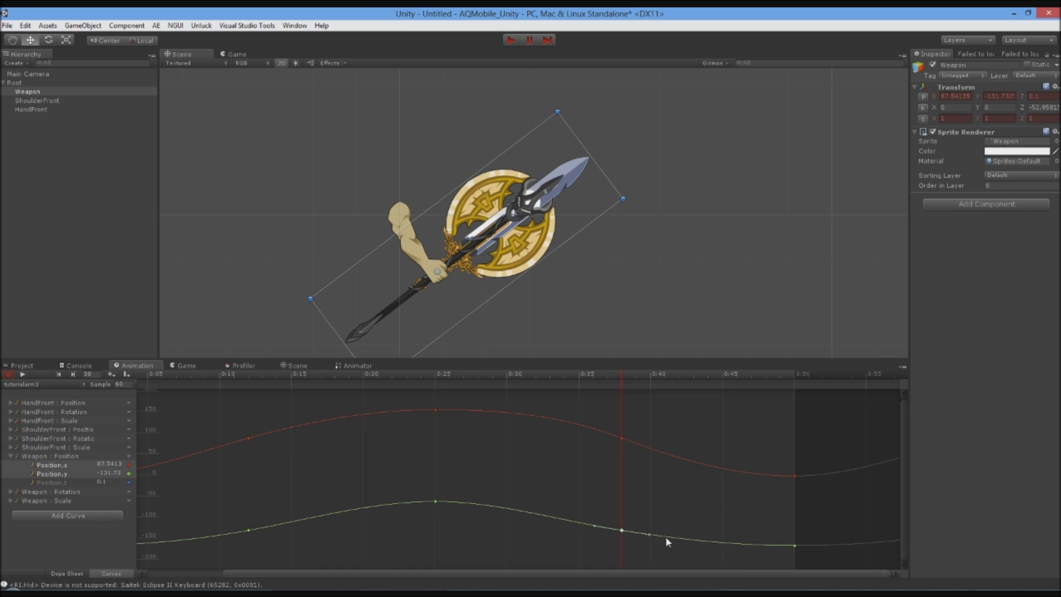
left_click(615, 477)
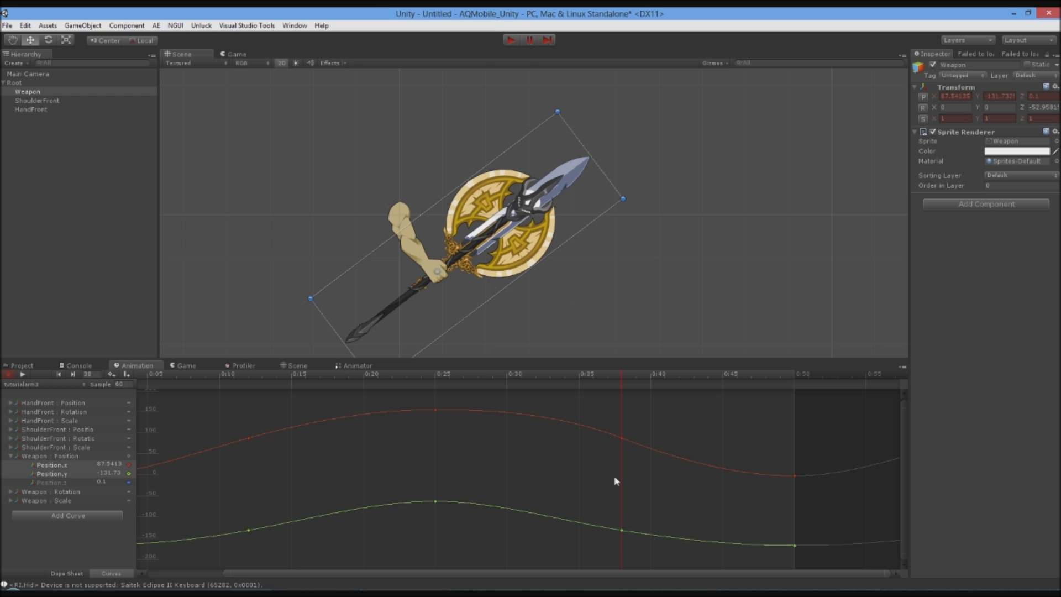
left_click(23, 374)
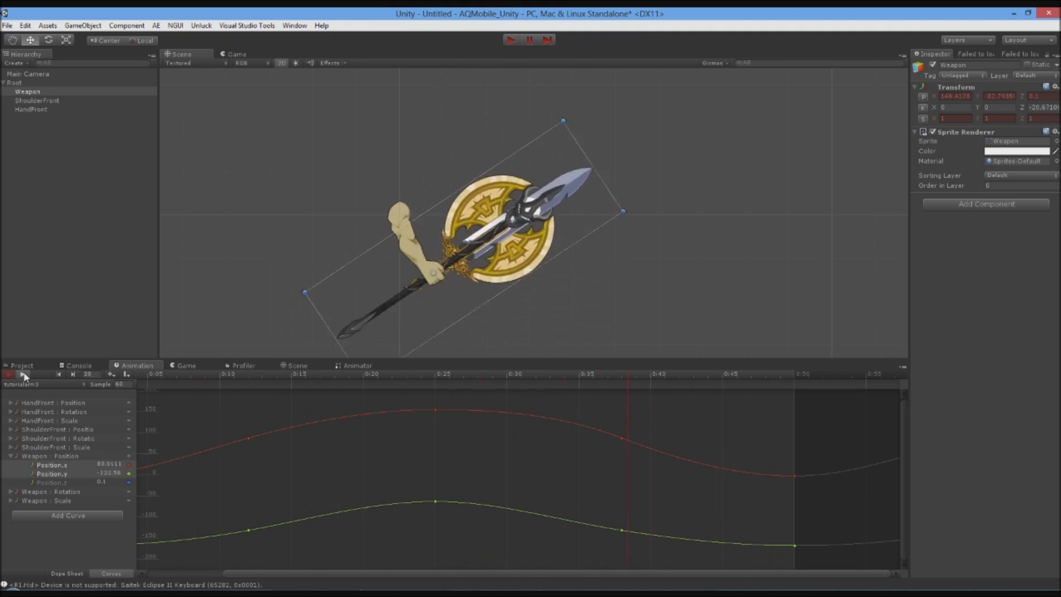
Step: Switch to the dope sheet, play and scrub the clip, and examine the weapon's motion relative to the arm
left_click(67, 572)
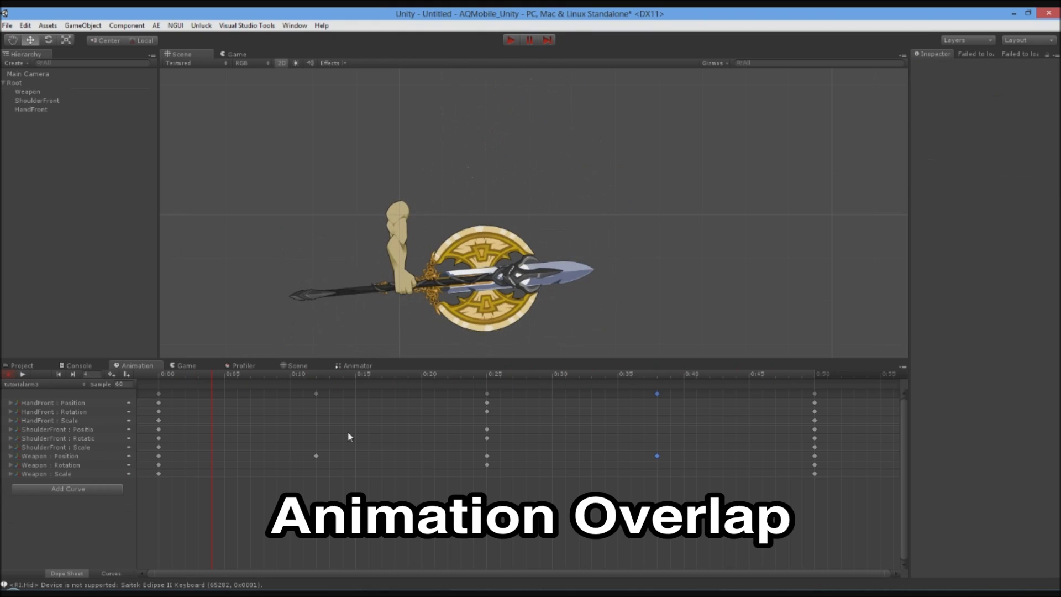
middle_click_drag(388, 280, 369, 278)
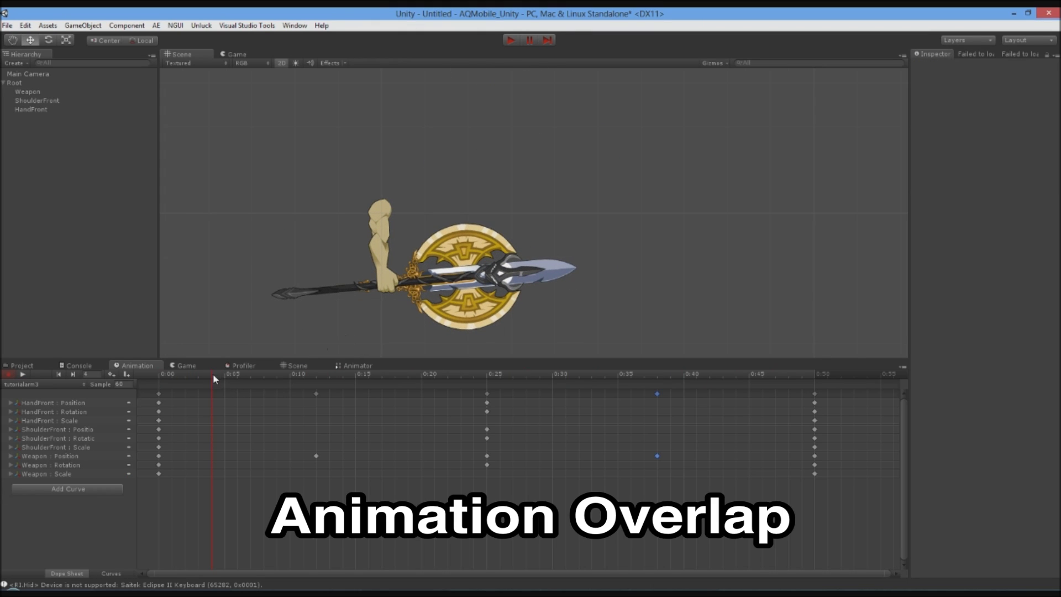
left_click(22, 374)
left_click_drag(387, 413, 802, 429)
left_click(481, 304)
mouse_move(579, 222)
left_mouse_down()
mouse_move(599, 307)
mouse_move(608, 227)
mouse_move(569, 220)
mouse_move(595, 316)
mouse_move(596, 161)
mouse_move(568, 230)
mouse_move(573, 251)
mouse_move(573, 237)
left_mouse_up()
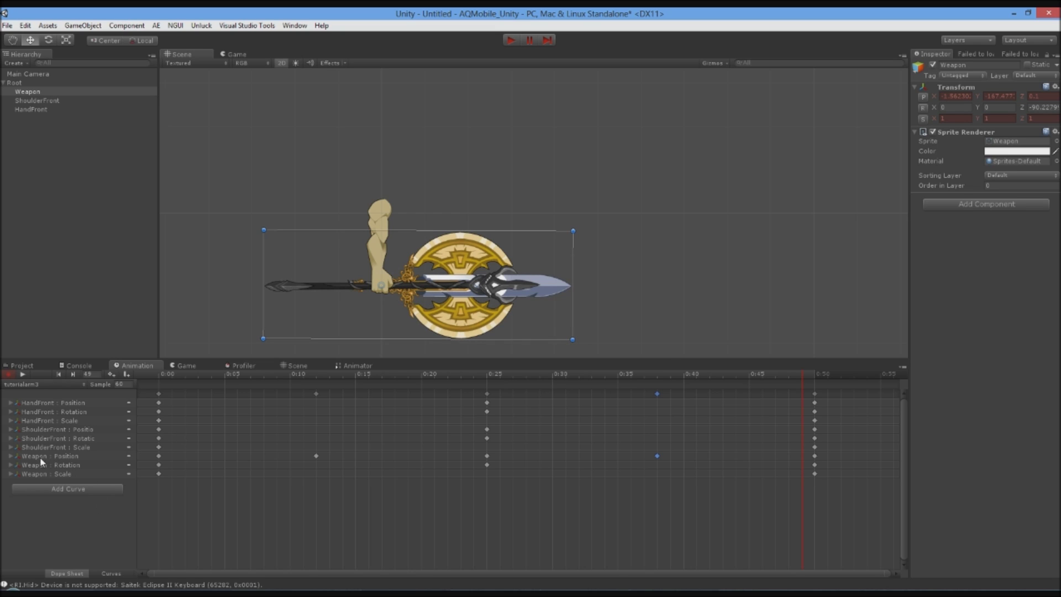
Step: Shift all Weapon Rotation keys four frames later, to frames 4, 29 and 54
left_click(59, 465)
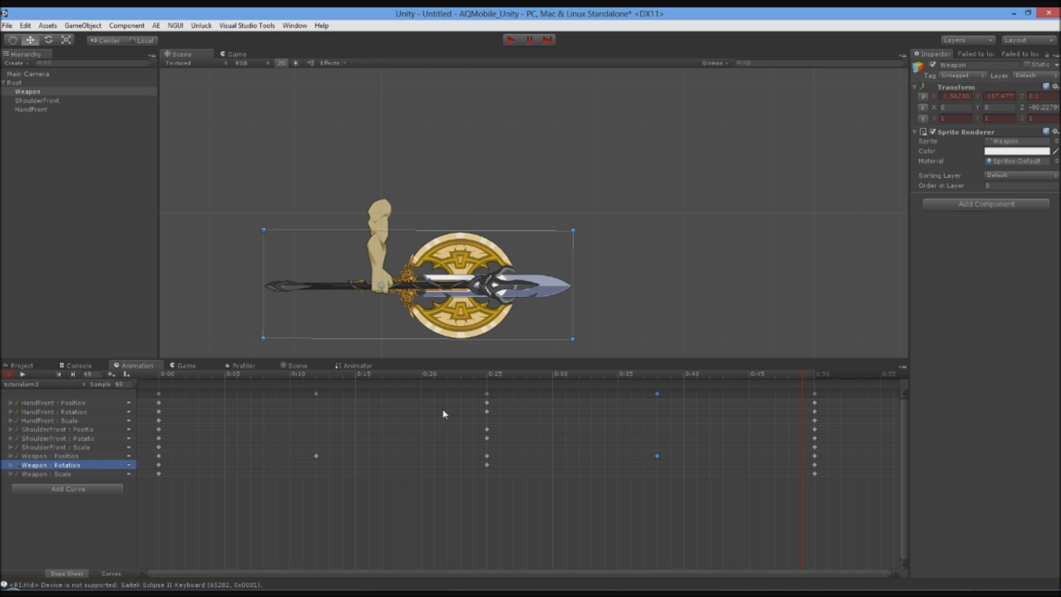
left_click(87, 448)
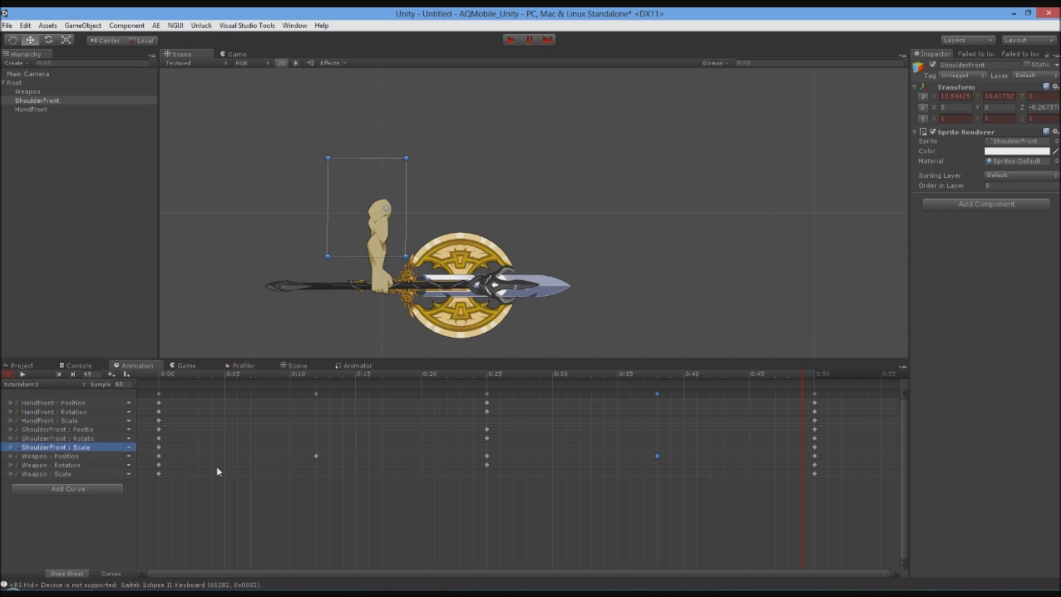
left_click(37, 514)
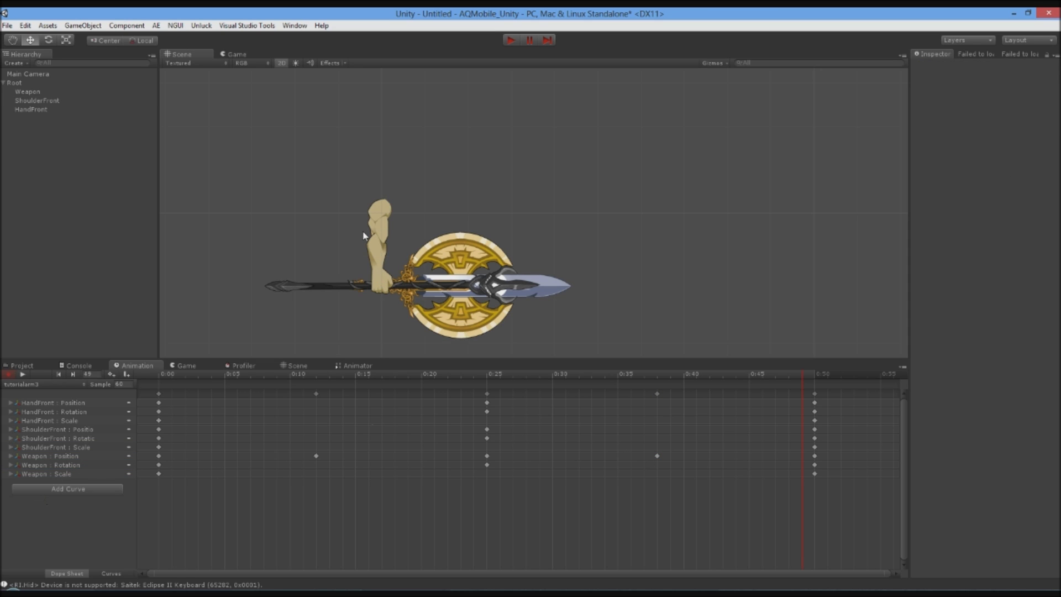
left_click(31, 84)
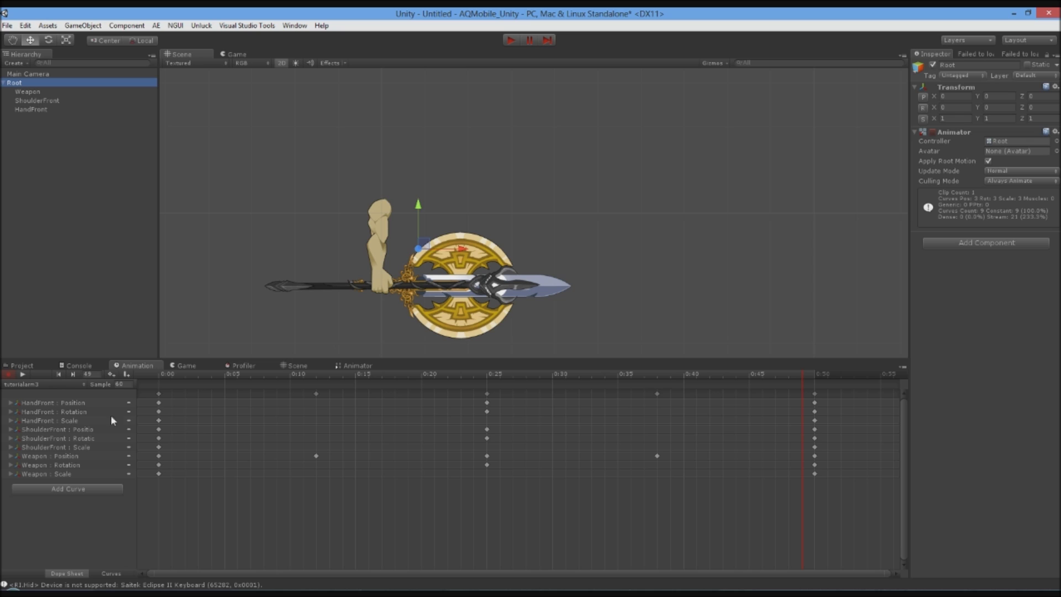
left_click(55, 465)
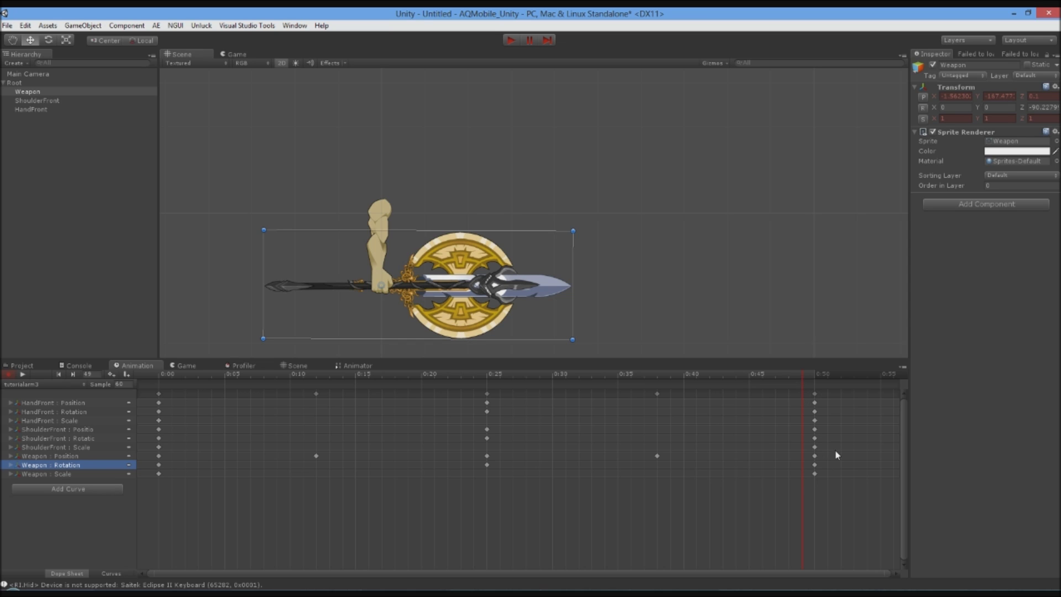
left_click_drag(829, 461, 211, 469)
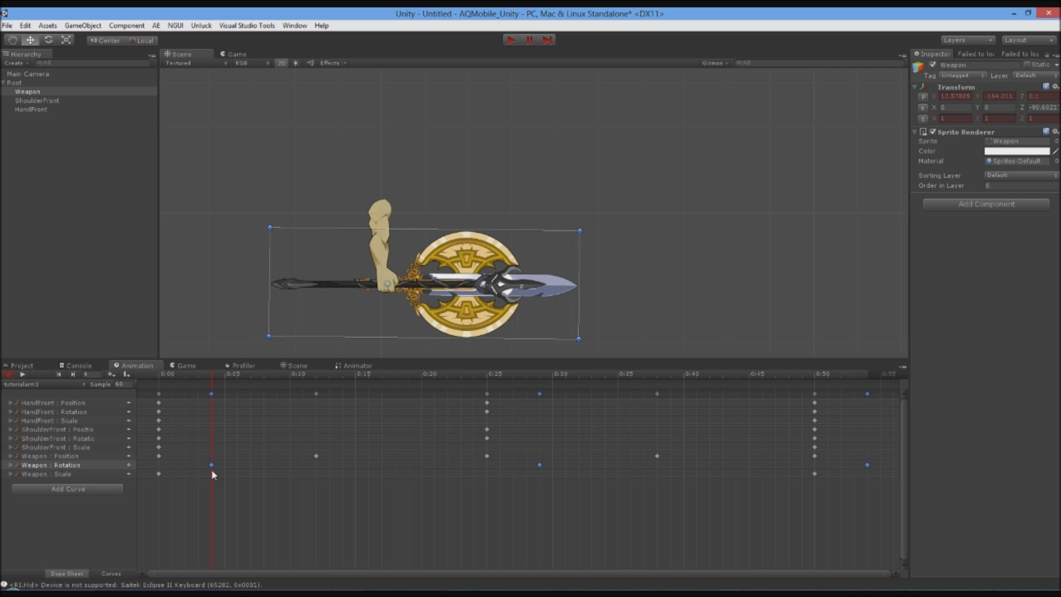
Step: Key Weapon Rotation at frame 50, copy that key to frame 0, and delete the rotation key at frame 54
left_click_drag(384, 373, 815, 422)
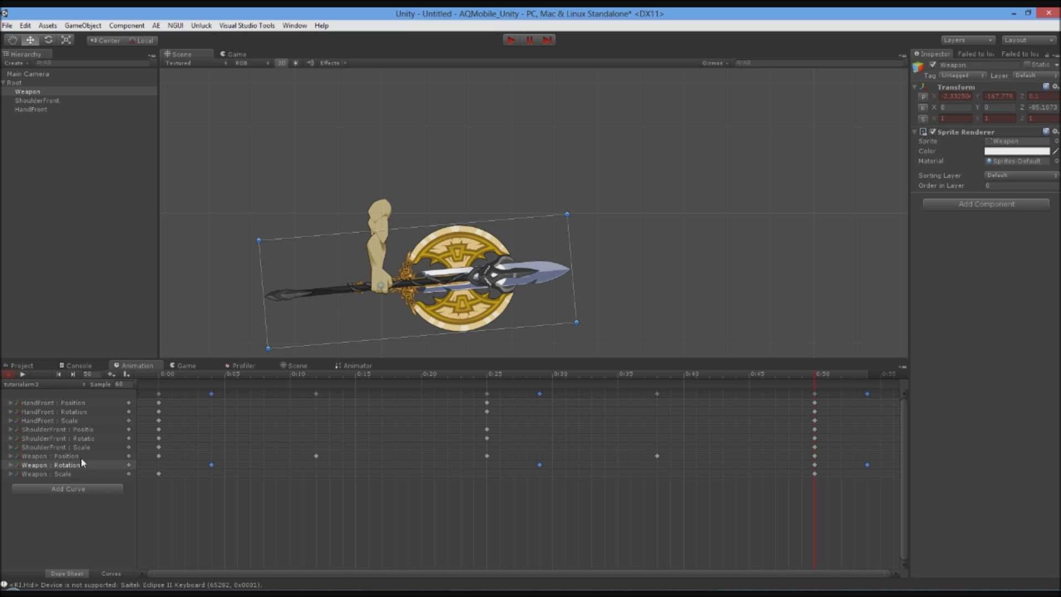
left_click(815, 465)
left_click(161, 376)
key("ctrl+v")
key("Delete")
Step: Play the clip from the start to check the weapon's delayed rotation, and stop playback
left_click_drag(829, 374, 26, 372)
left_click(23, 374)
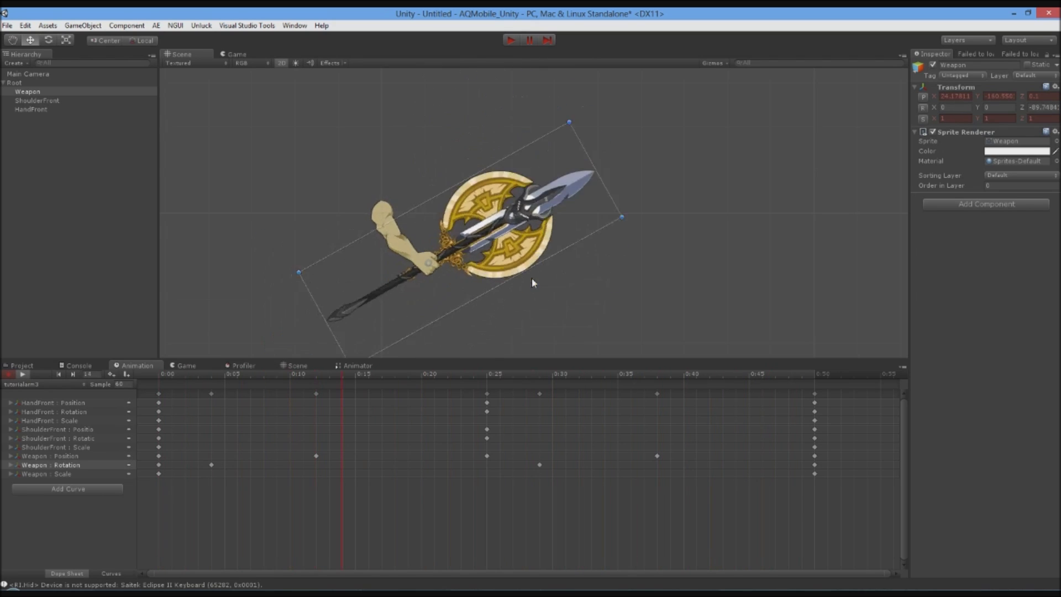
left_click(23, 374)
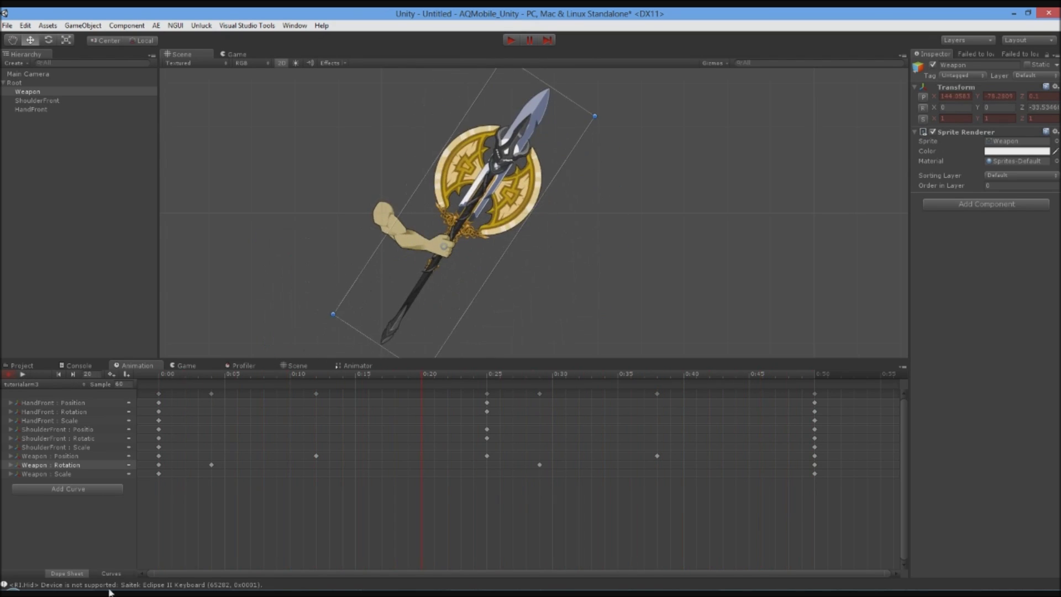
Step: Display only the Weapon Rotation.z curve in the curve editor and examine how it loops past frame 50
left_click(121, 574)
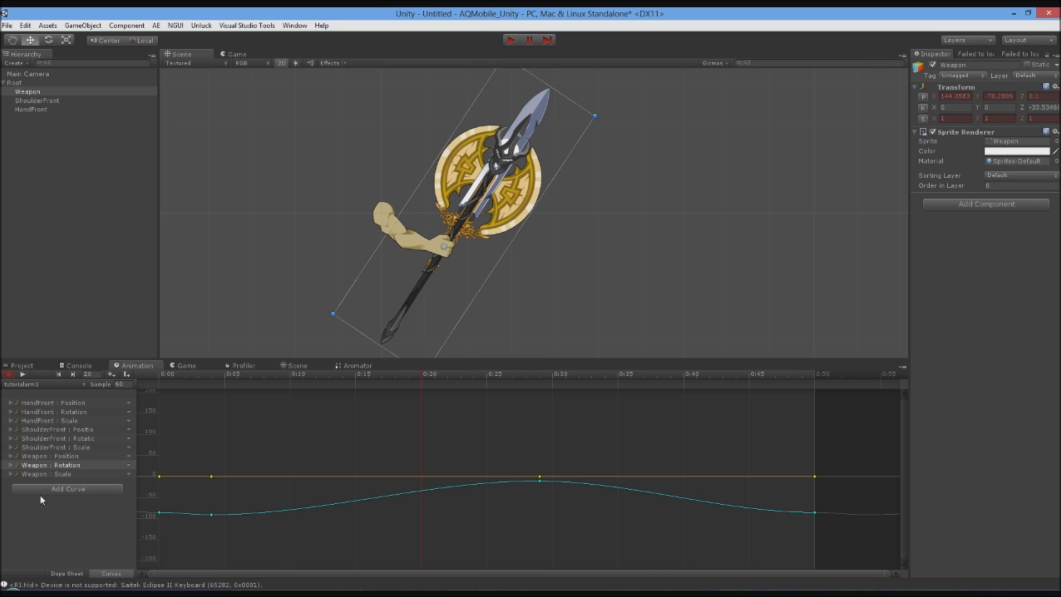
left_click(10, 465)
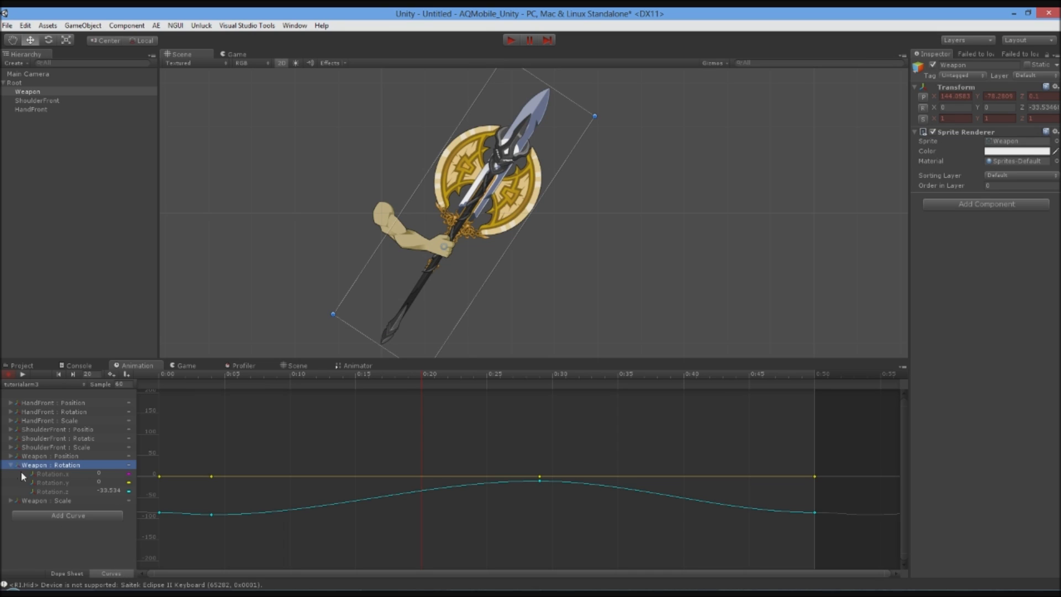
left_click(54, 488)
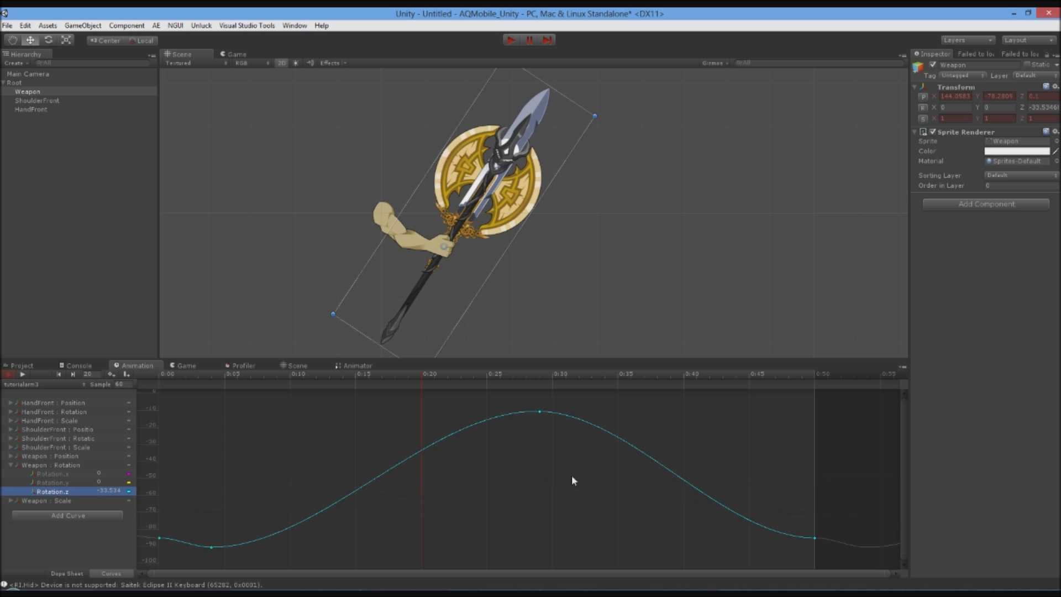
scroll(695, 483, "up", 5)
middle_click_drag(556, 465, 496, 462)
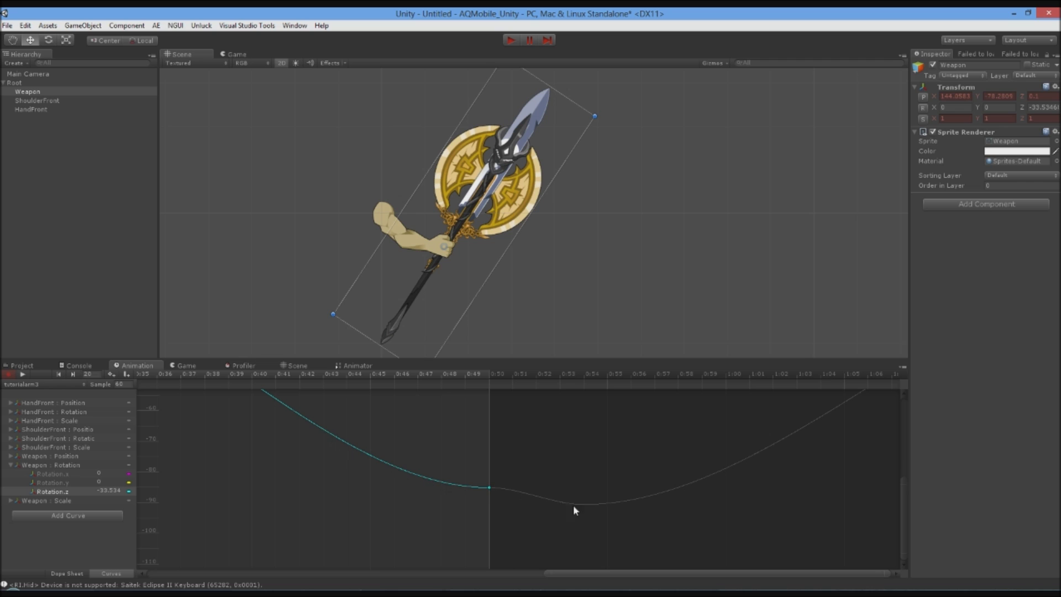
scroll(339, 484, "down", 3)
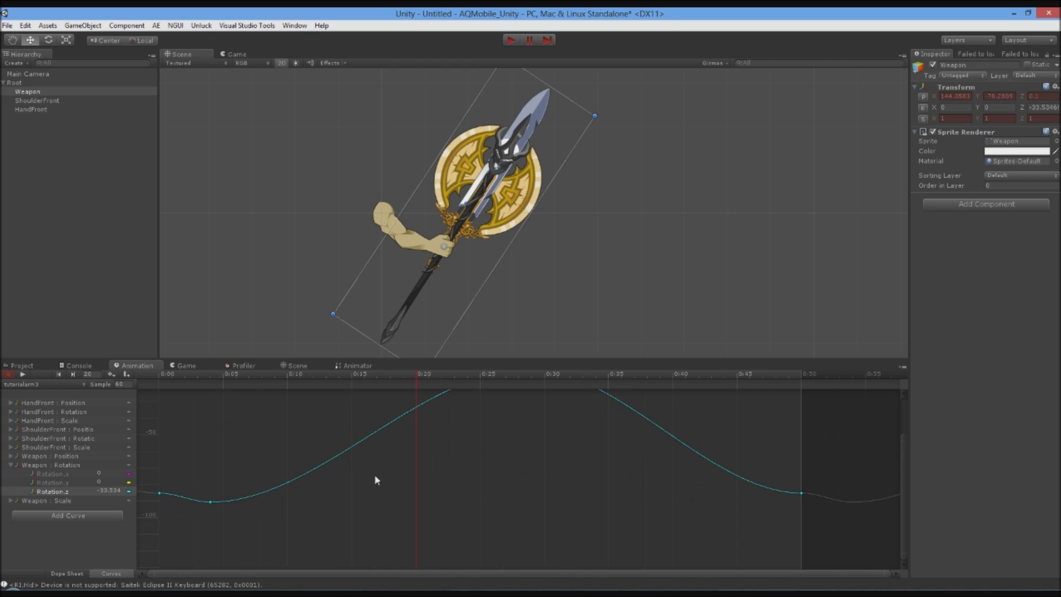
Step: Tilt the tangent of the Weapon Rotation.z key at frame 0 downward for a smooth slope into the frame 4 key
left_click(159, 493)
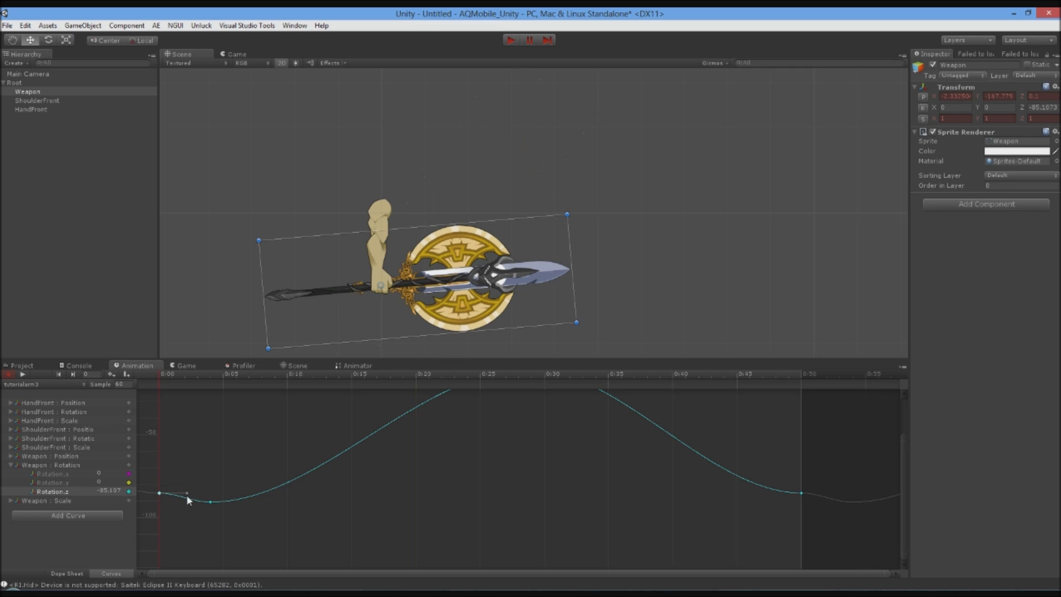
left_click_drag(187, 492, 190, 500)
middle_click_drag(706, 511, 355, 482)
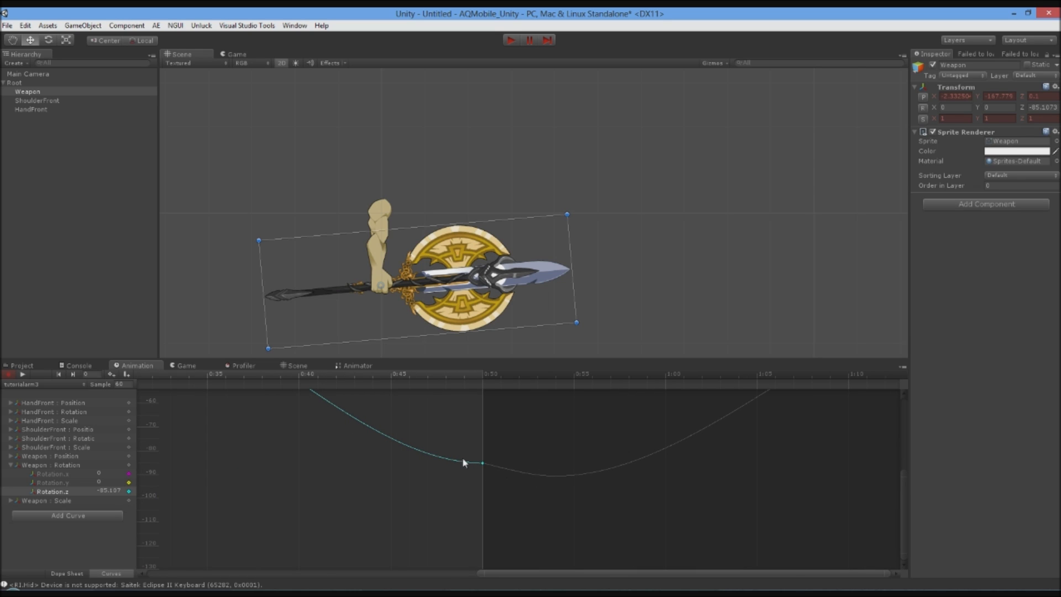
key("a")
key("a")
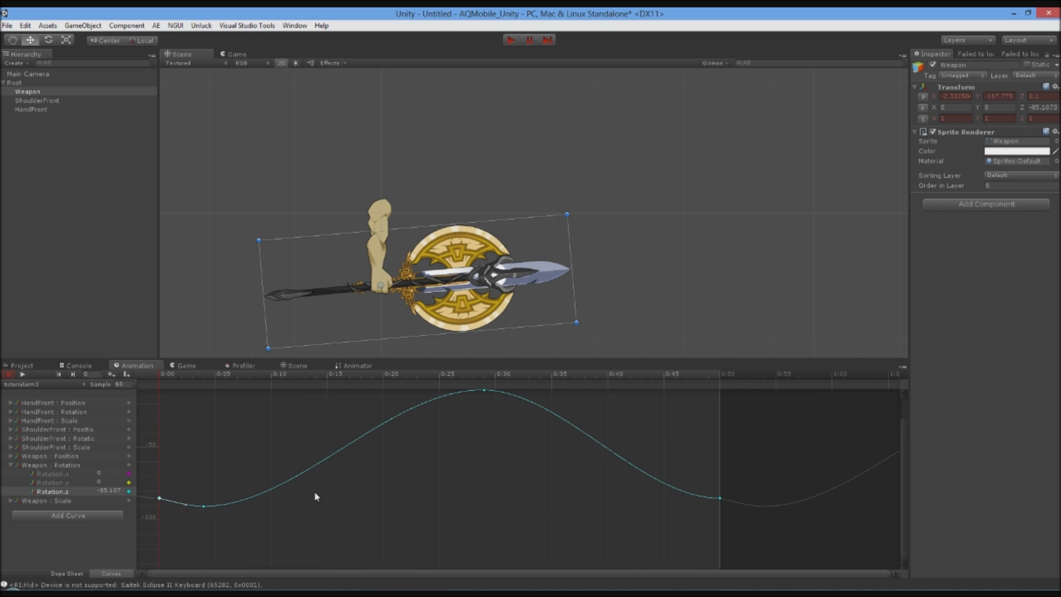
mouse_move(187, 505)
left_mouse_down()
mouse_move(195, 400)
mouse_move(166, 420)
mouse_move(193, 423)
mouse_move(175, 525)
mouse_move(612, 544)
mouse_move(764, 472)
mouse_move(752, 333)
mouse_move(744, 562)
mouse_move(765, 234)
mouse_move(725, 518)
mouse_move(168, 502)
mouse_move(182, 508)
left_mouse_up()
Step: Adjust the incoming tangent of the Rotation.z key at frame 50 to match the curve's slope at the loop start
scroll(524, 478, "up", 5)
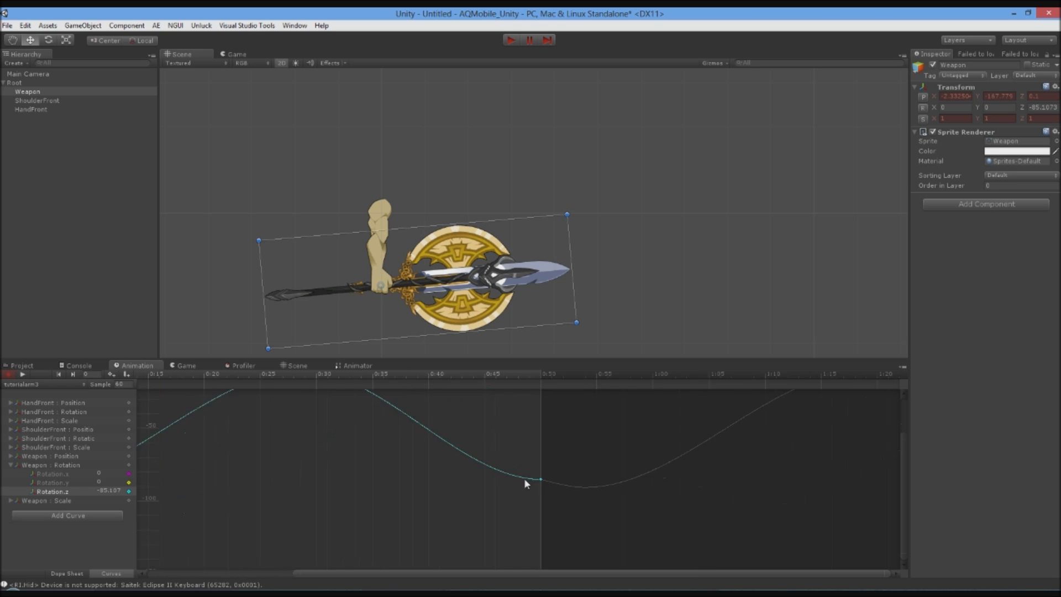
left_click_drag(522, 442, 516, 472)
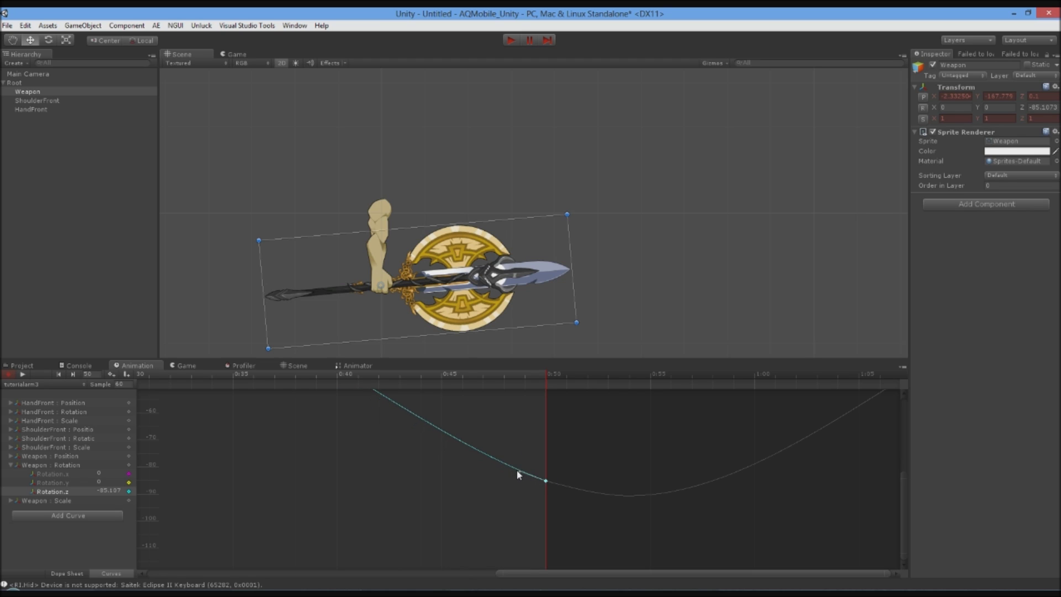
left_click(546, 481)
left_click_drag(520, 476, 519, 476)
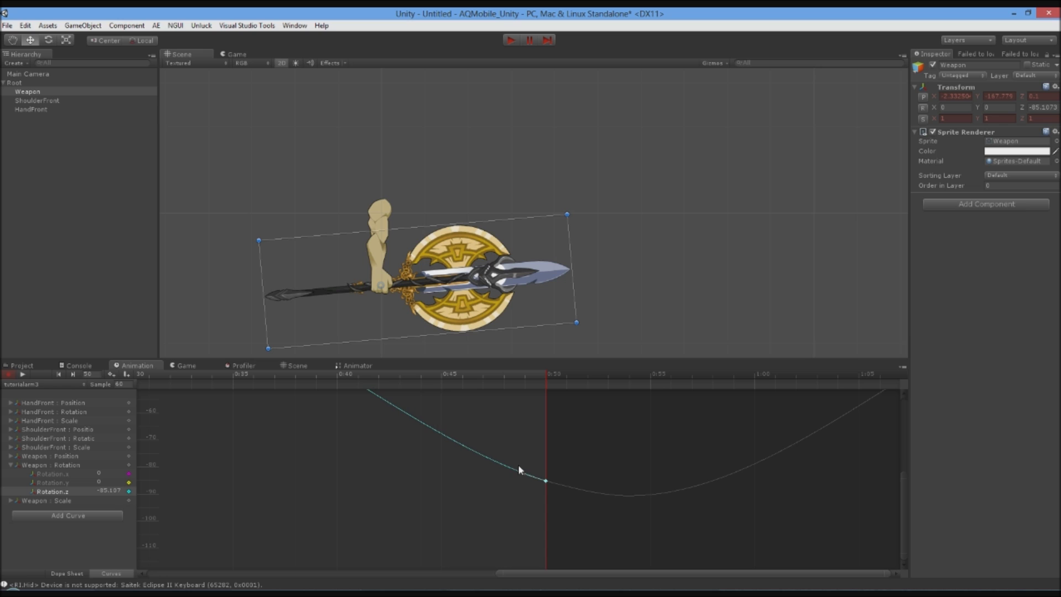
scroll(419, 462, "down", 6)
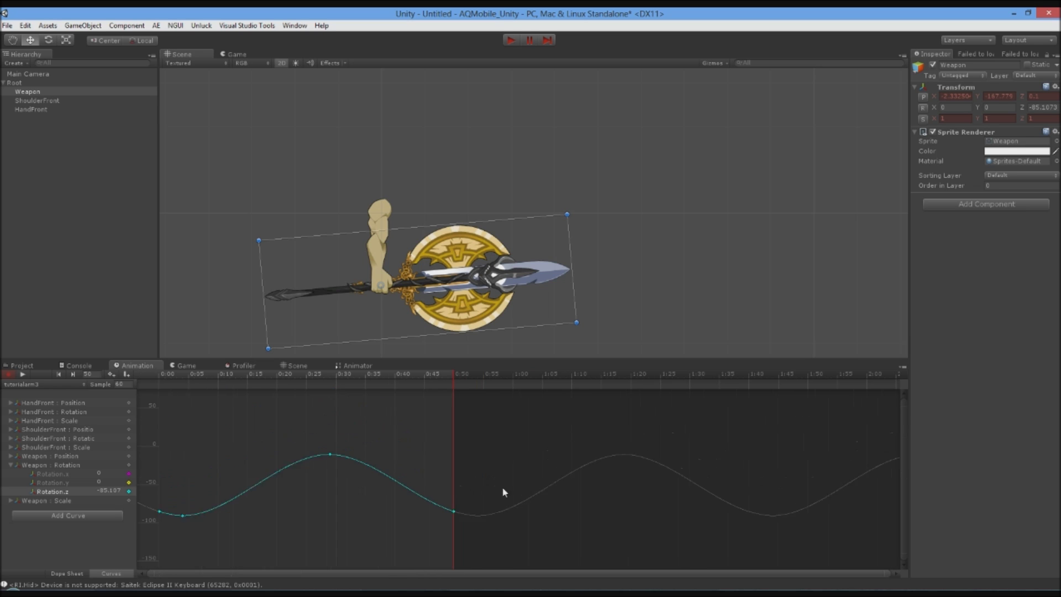
Step: Collapse the Weapon Rotation property and play the clip to check the smoothed rotation loop
left_click(29, 466)
left_click(8, 465)
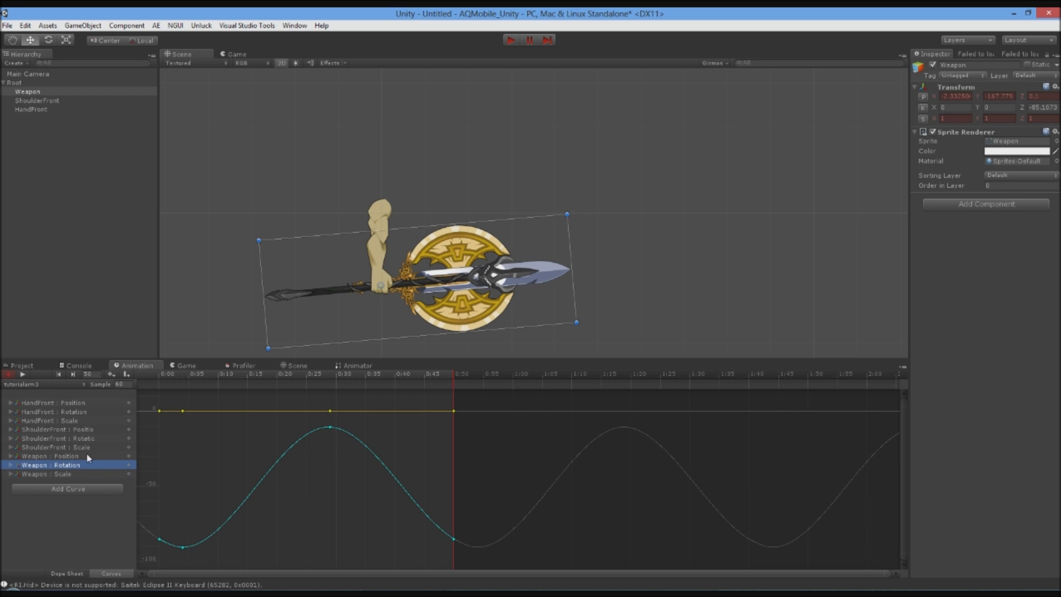
left_click(22, 374)
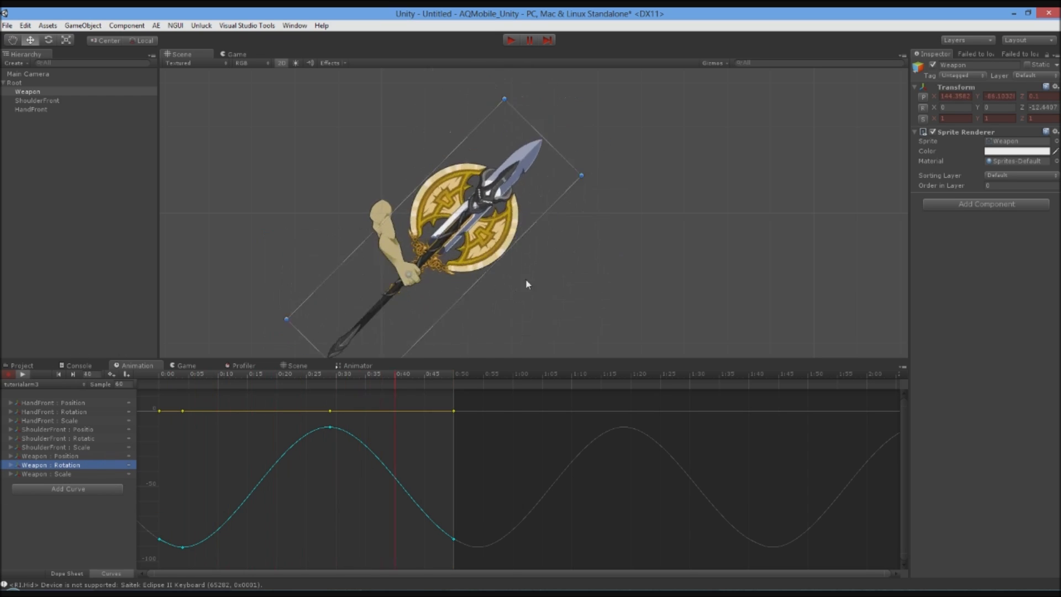